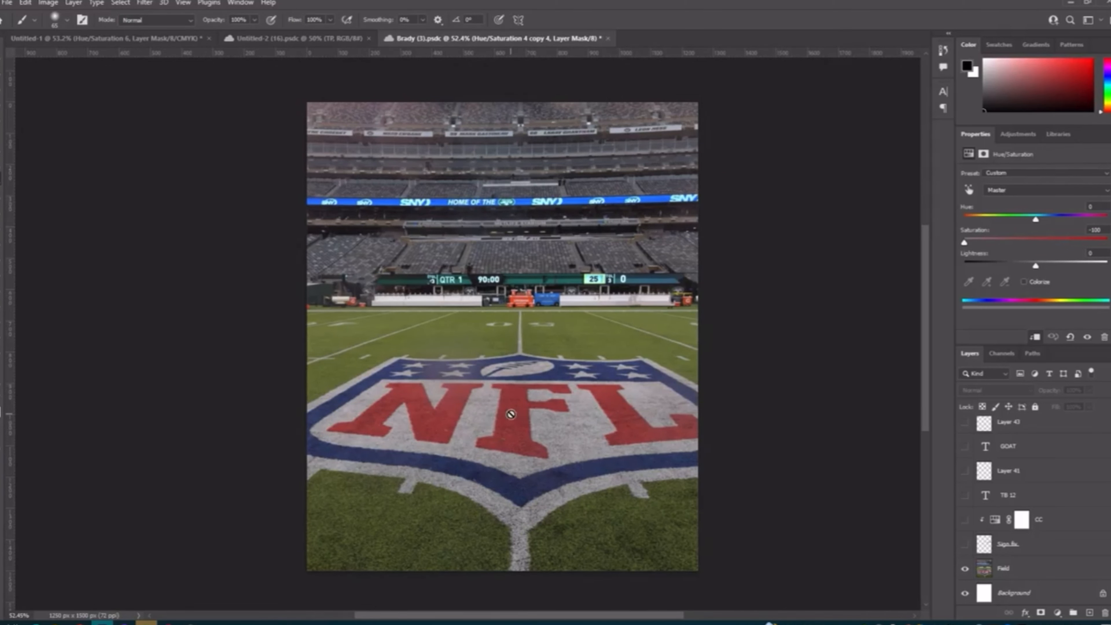
Step: Show the sign-fix layer above Field, comparing the stadium sign with and without the patch
left_click(965, 545)
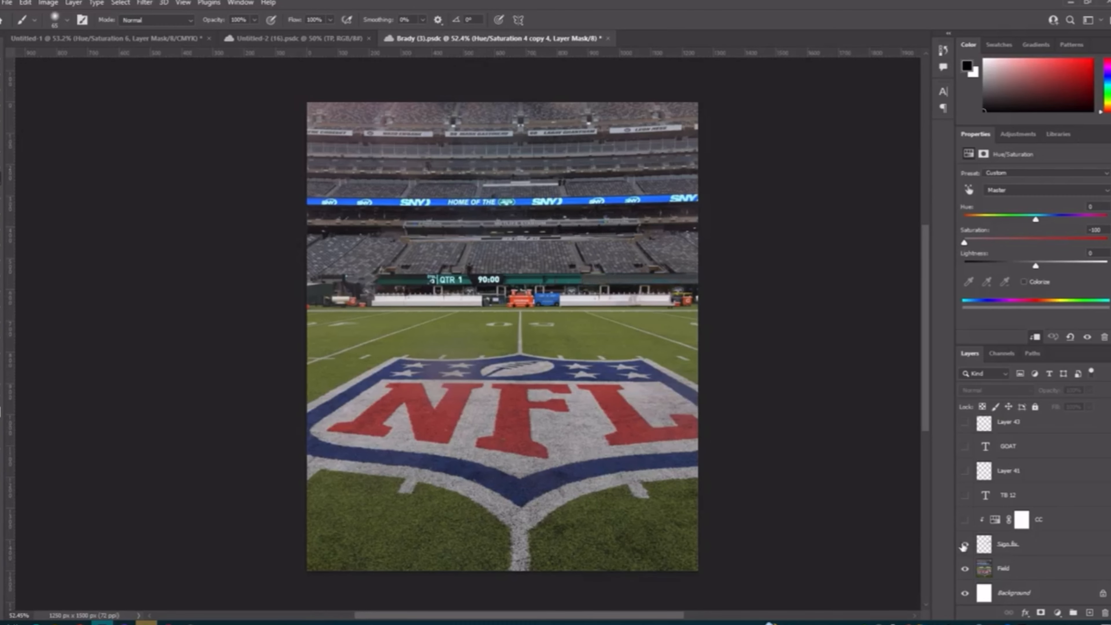
scroll(574, 273, "up", 5)
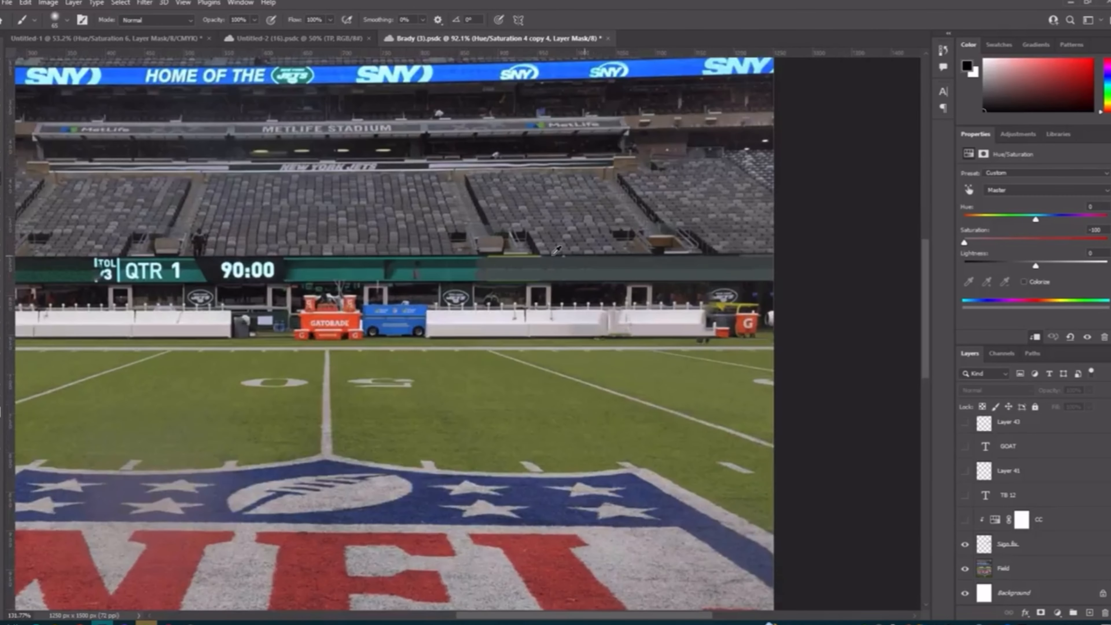
scroll(612, 275, "down", 3)
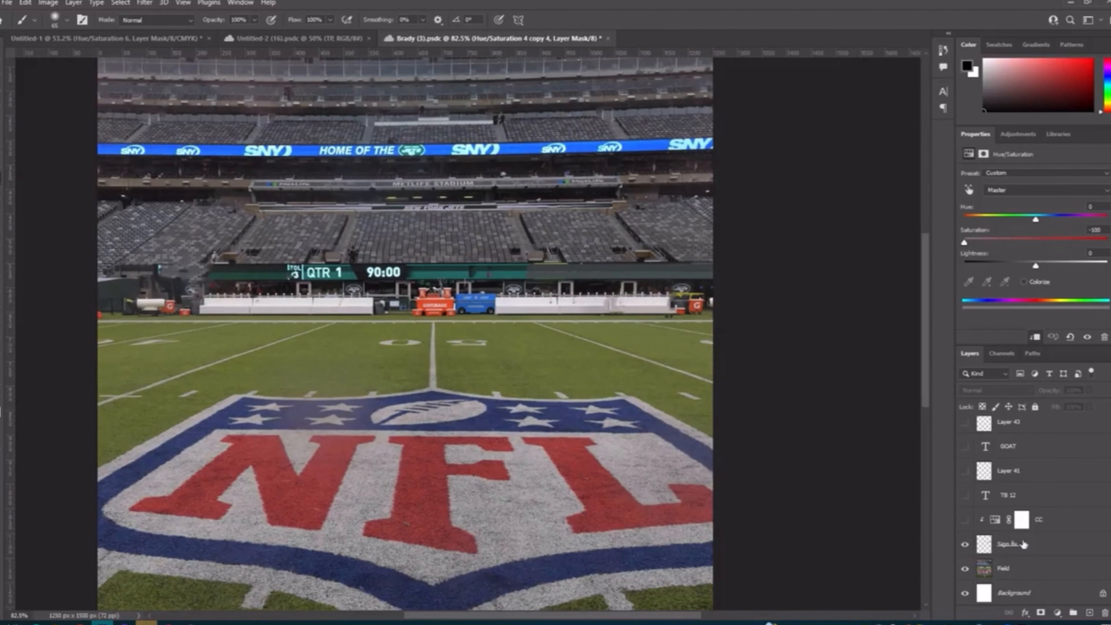
left_click(965, 545)
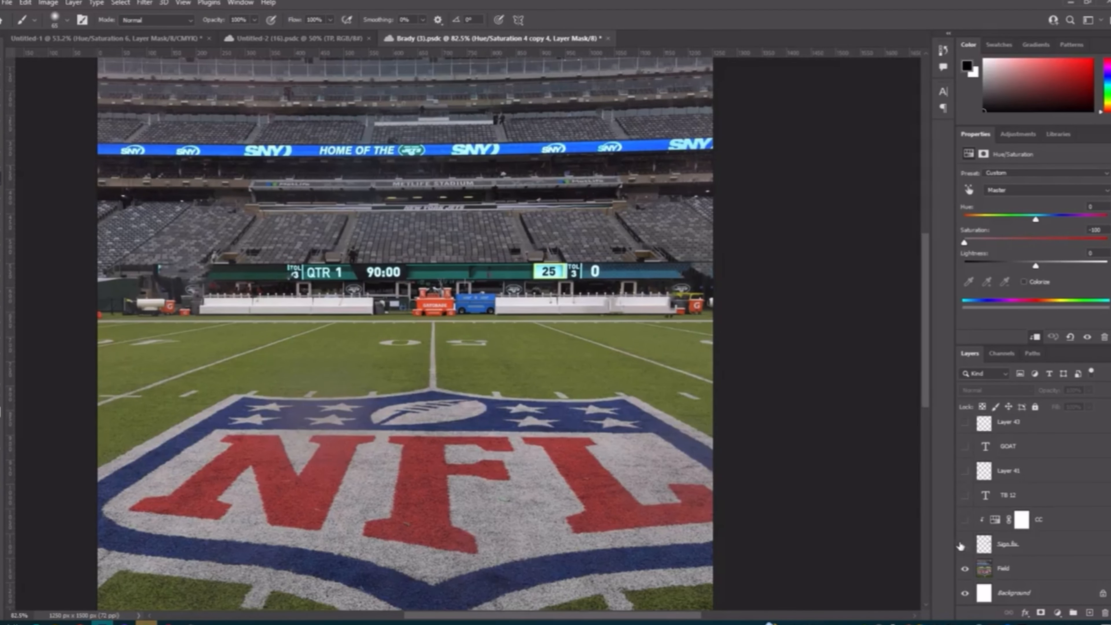
left_click(965, 545)
scroll(609, 384, "down", 2)
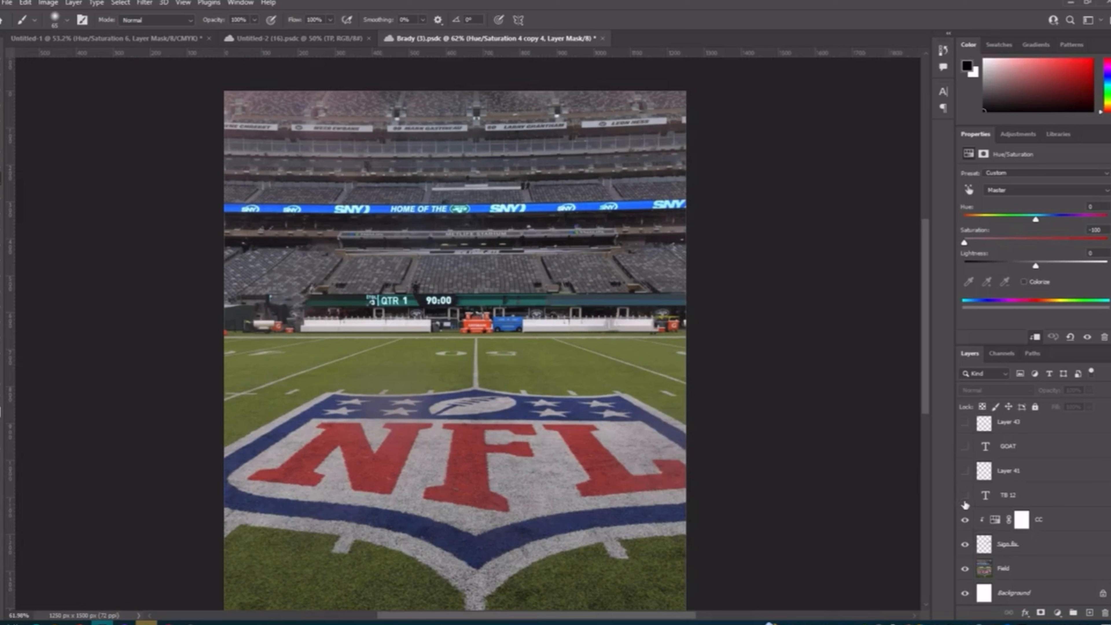
Step: Show the clipped CC Hue/Saturation layer and the TB 12 text layer above the sign patch
left_click(1034, 522)
left_click(965, 522)
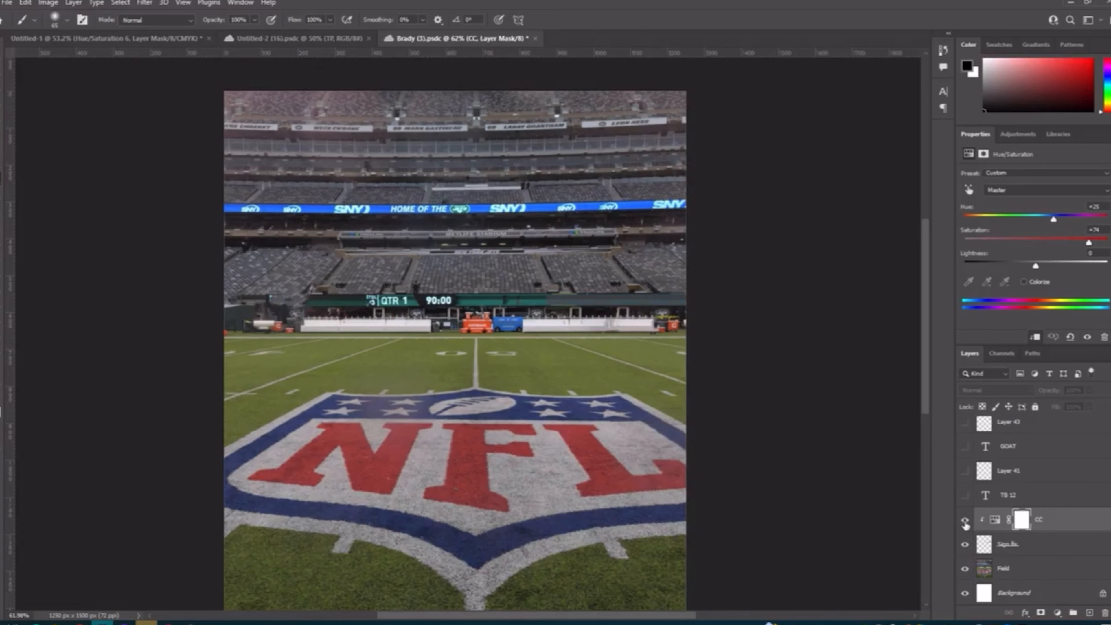
left_click(965, 522)
left_click(965, 522)
left_click(965, 523)
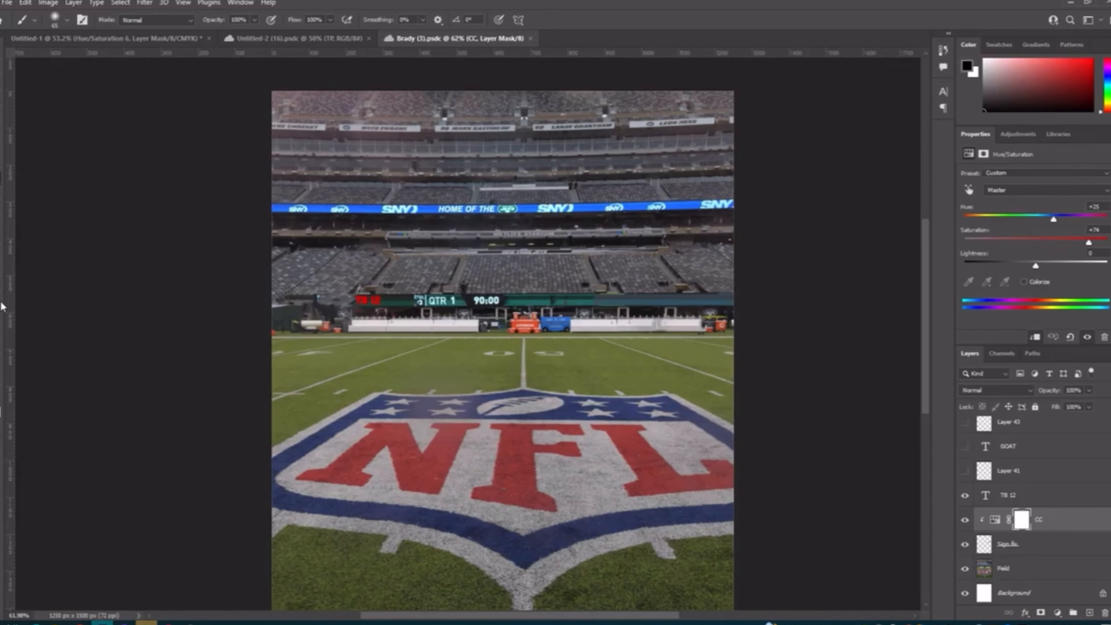
Step: Load the TB 12 lettering as a selection, brush along the tops of the letters on Layer 41, and deselect
key("t")
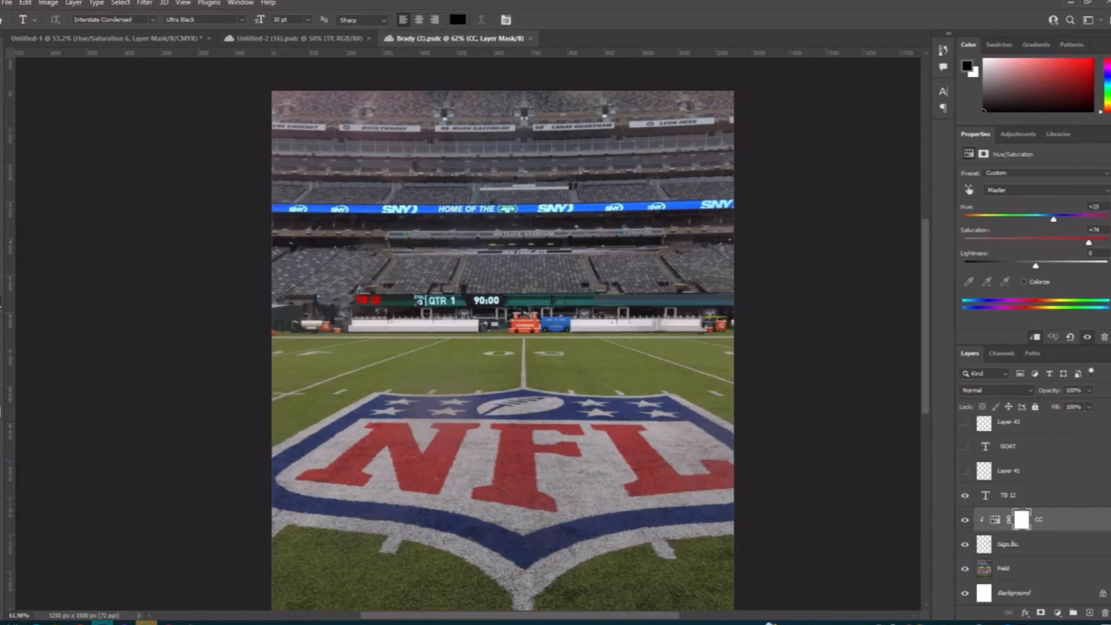
scroll(371, 301, "up", 2)
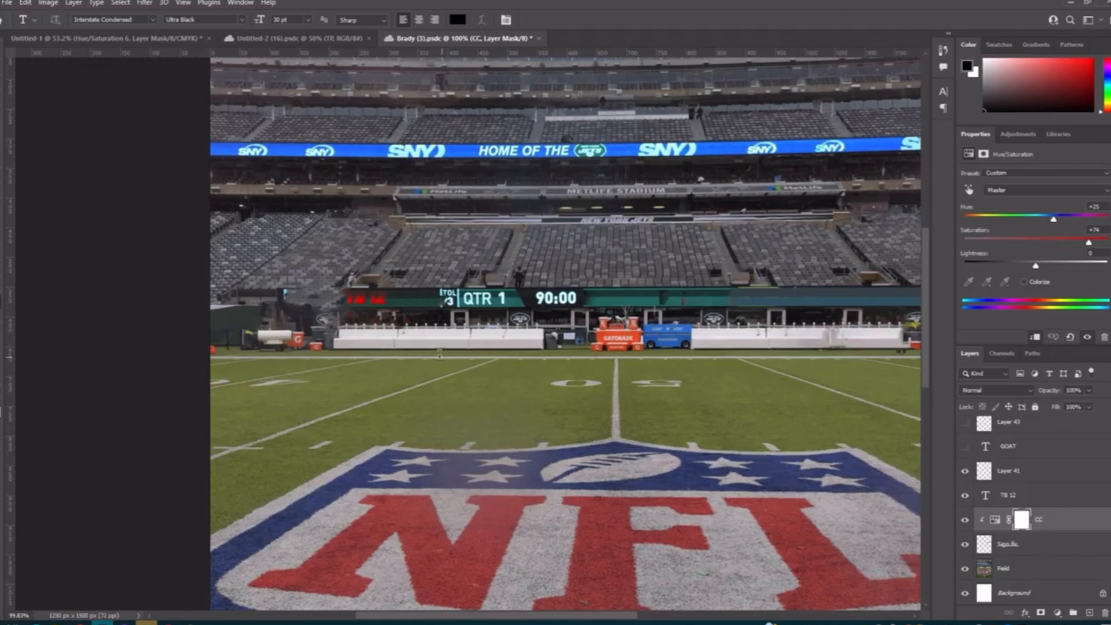
scroll(378, 321, "up", 3)
left_click(984, 530, "alt")
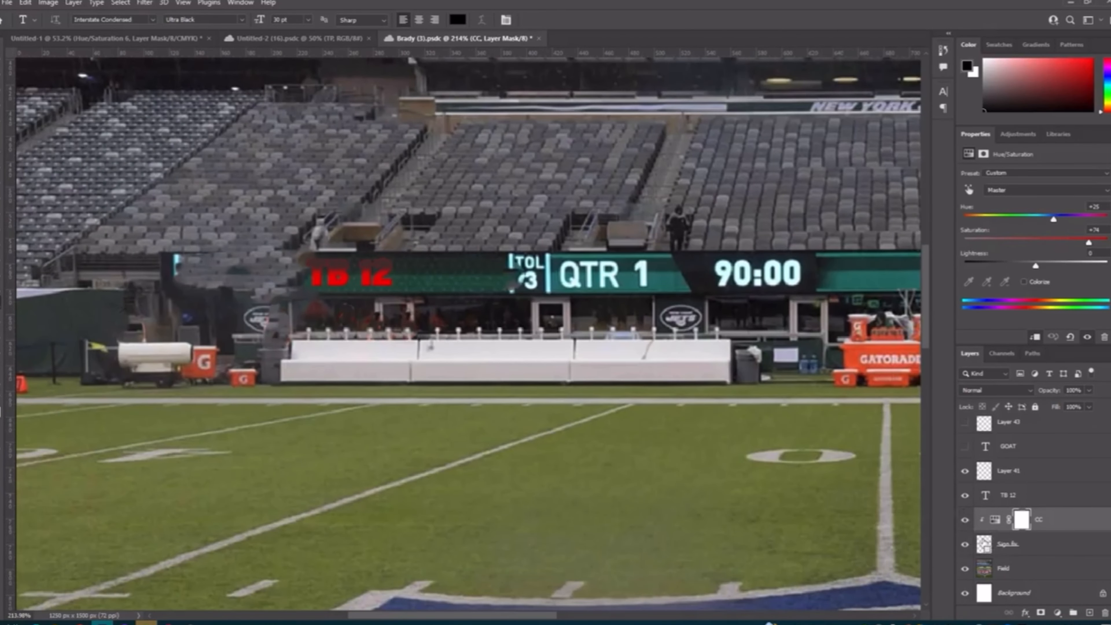
left_click(983, 501, "ctrl")
left_click(1021, 470)
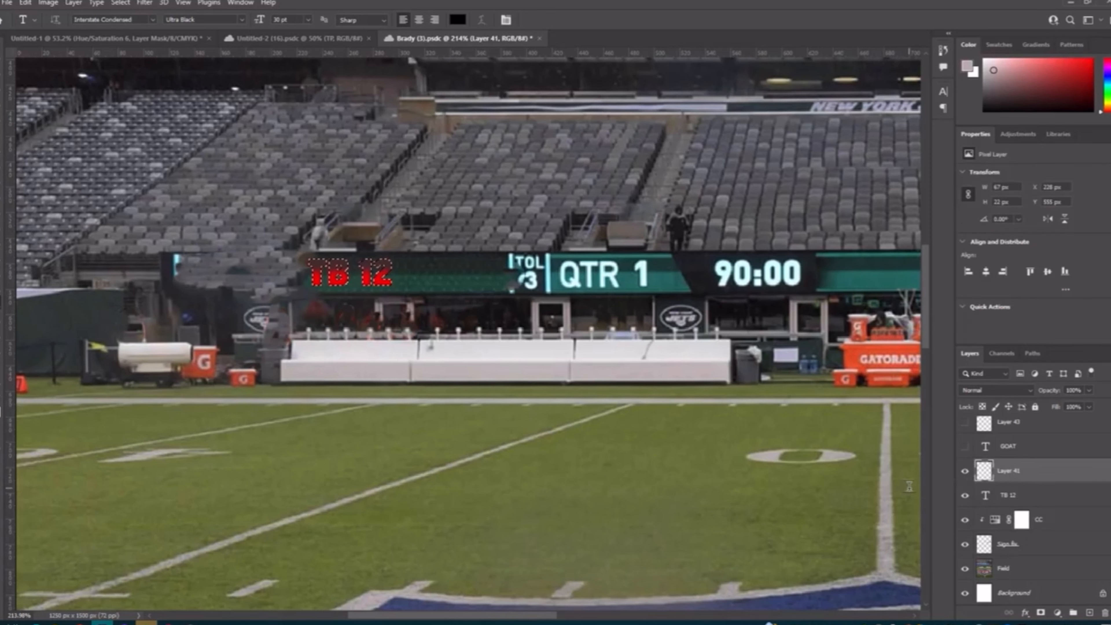
key("b")
left_click_drag(375, 257, 364, 256)
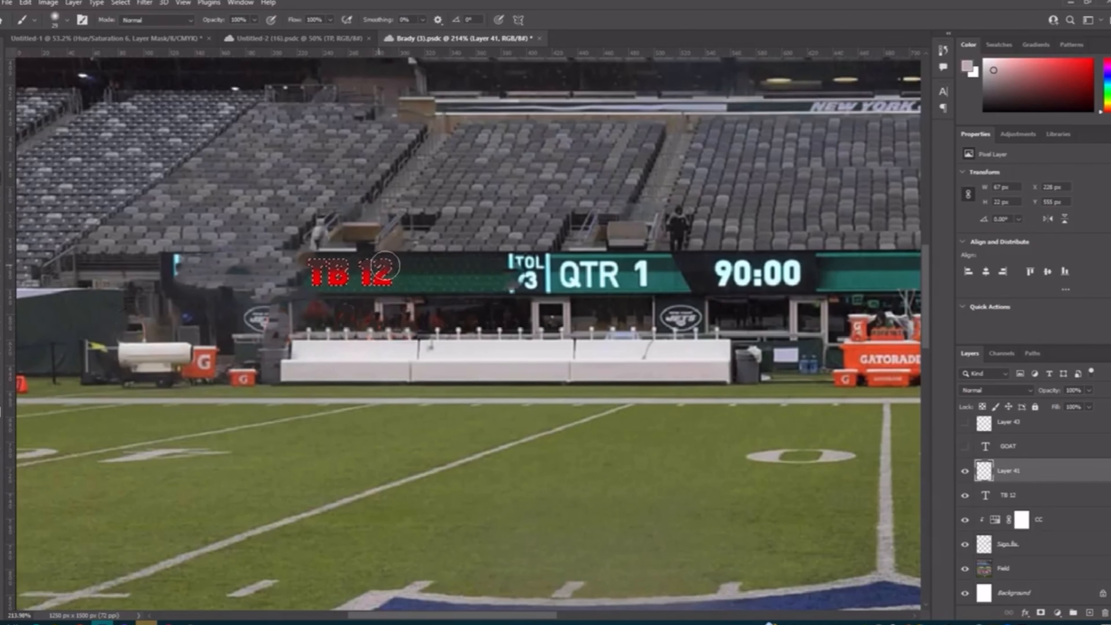
key("ctrl+d")
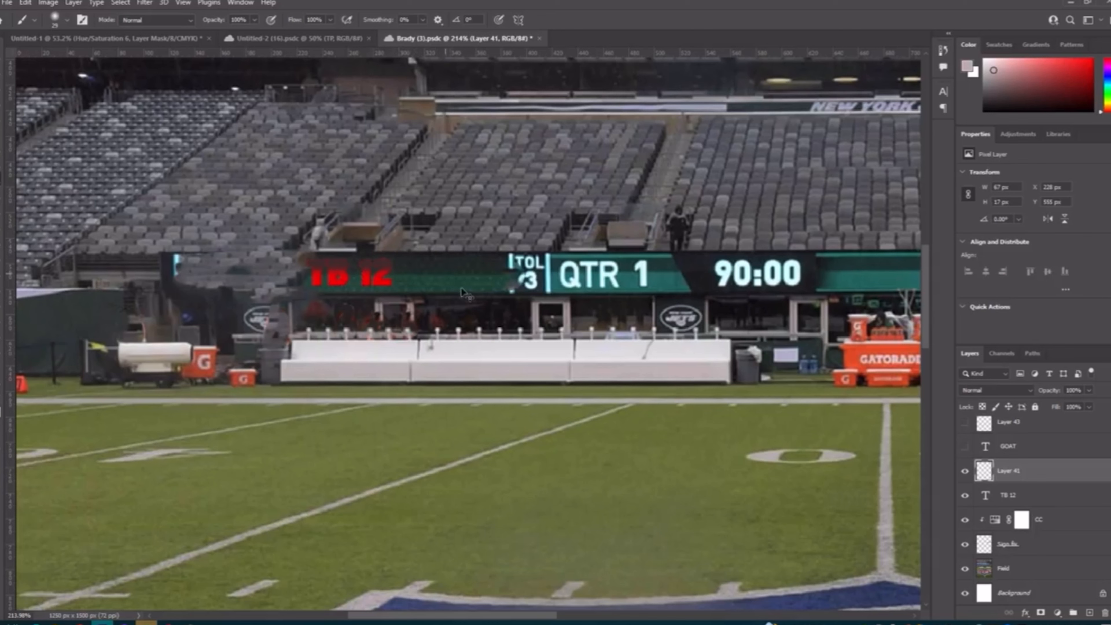
Step: Show the GOAT text layer on the sign and its texture layer, Layer 43
left_click(965, 446)
scroll(626, 401, "down", 2)
scroll(626, 398, "down", 3)
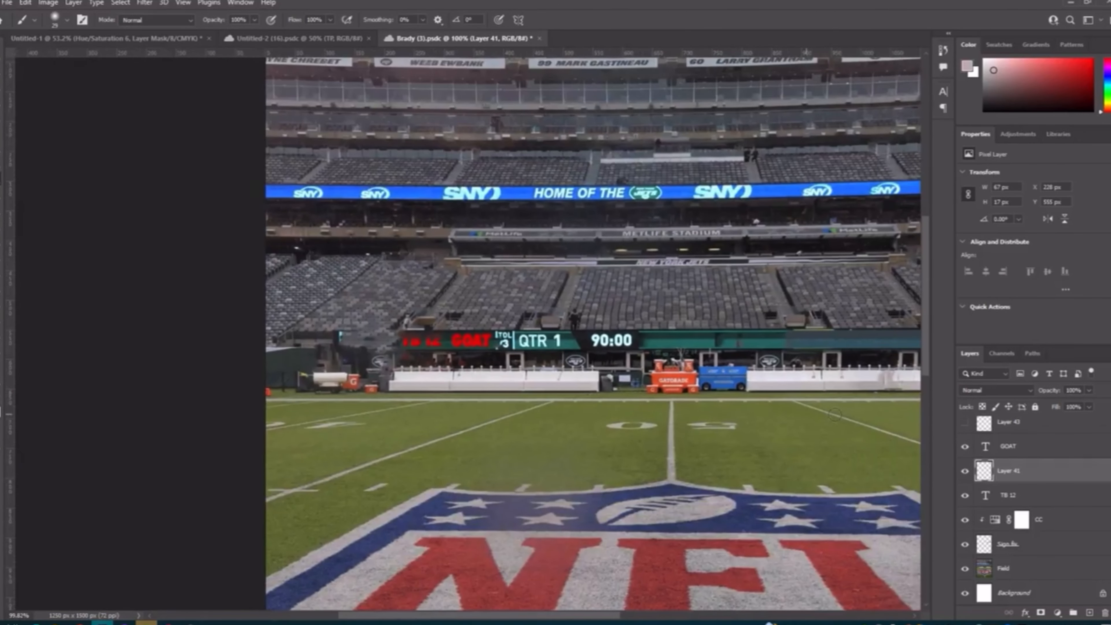
left_click(960, 422)
scroll(958, 423, "up", 1)
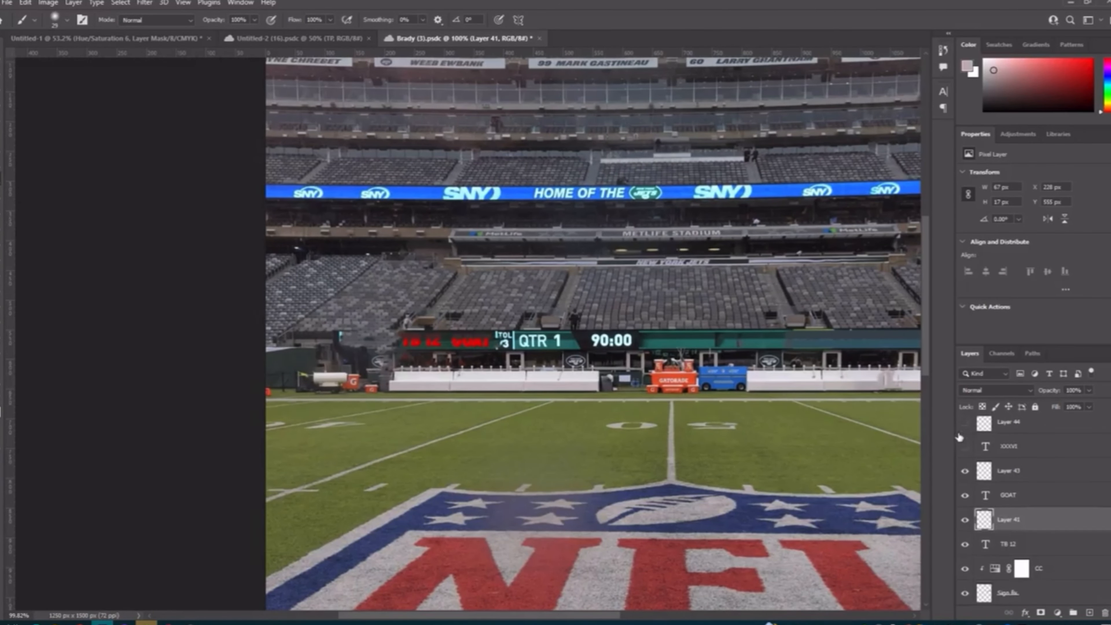
Step: Show the XXXVI and LII text layers on the sign, together with Layer 44
left_click(965, 447)
scroll(650, 449, "right", 4)
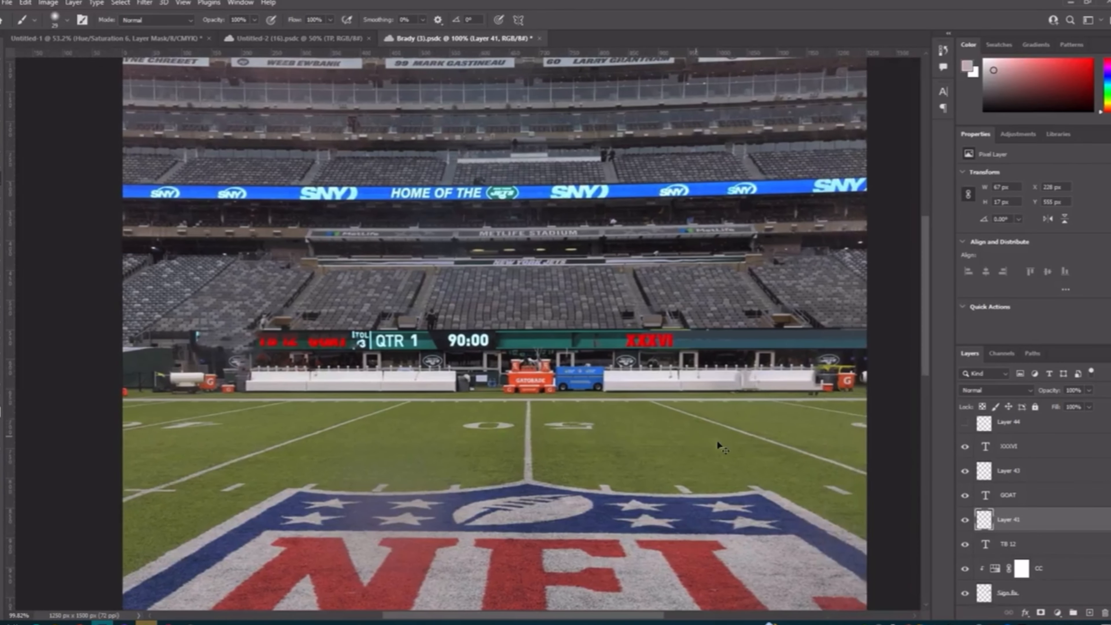
scroll(966, 470, "up", 1)
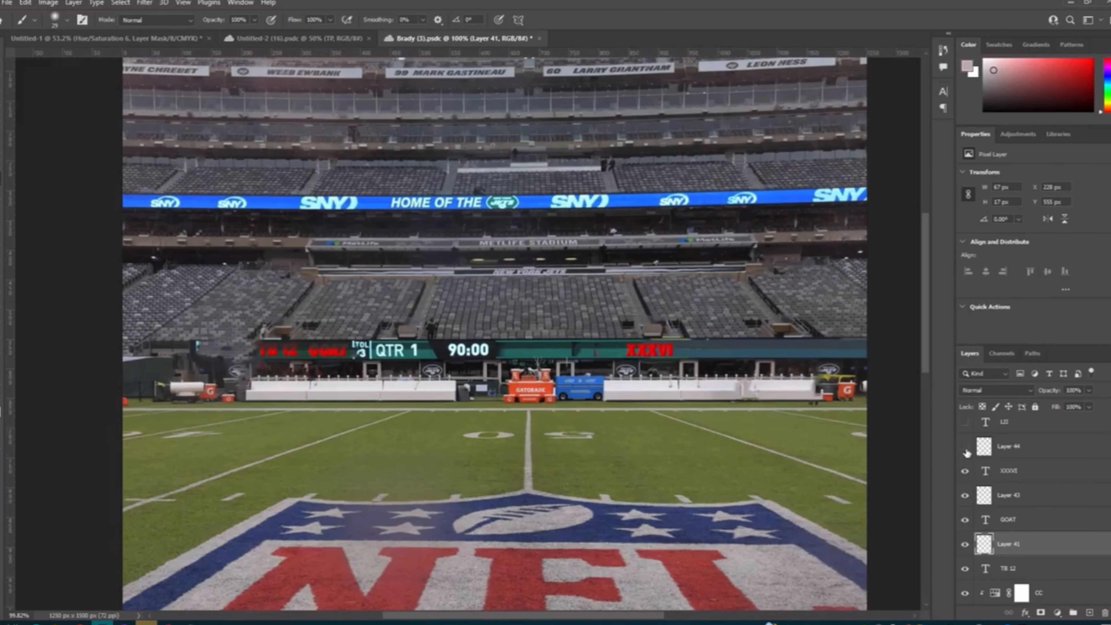
left_click(965, 422)
Step: Show the XXXVIII and XXXIX text layers on the sign with Layer 45, Layer 46 and Layer 47
scroll(968, 450, "up", 4)
left_click(965, 472)
scroll(826, 462, "right", 2)
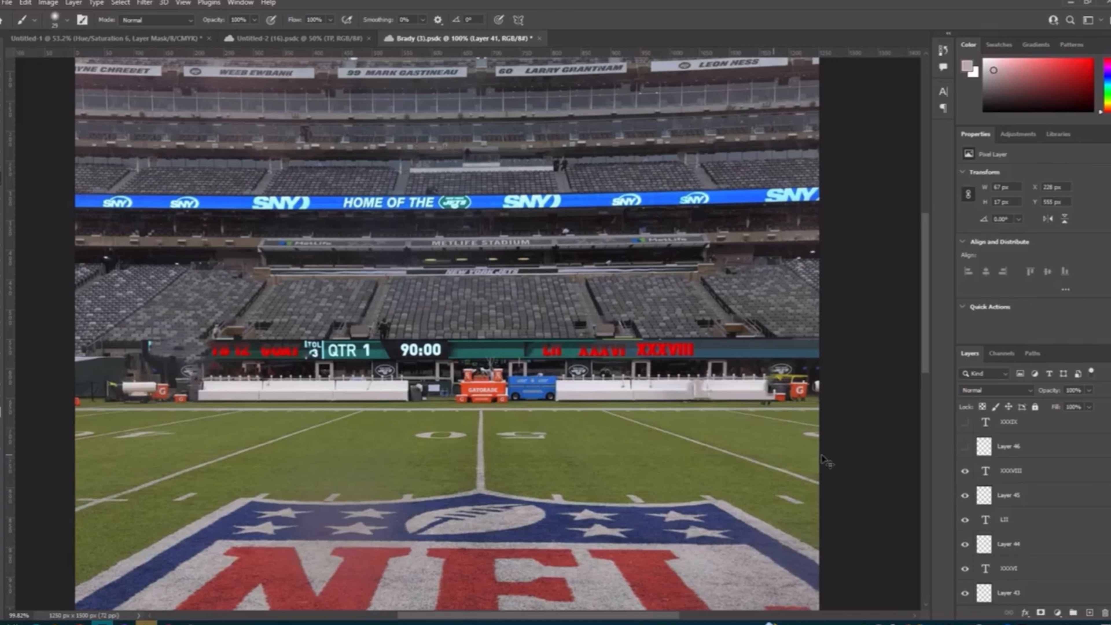
scroll(966, 451, "up", 2)
left_click(965, 470)
left_click(967, 448)
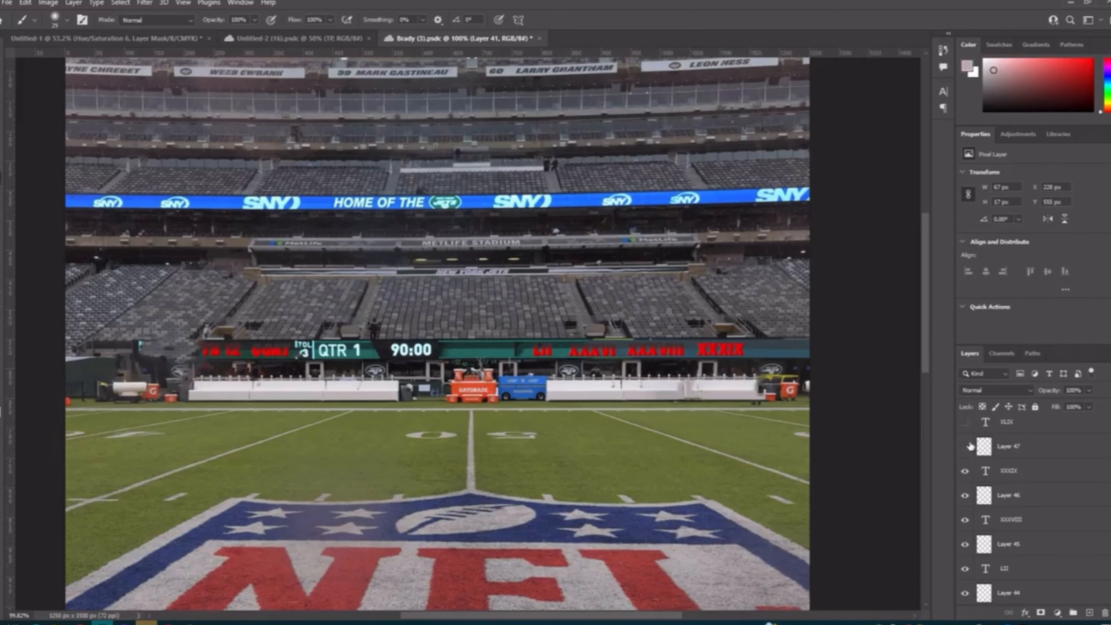
Step: Show the XLIX text layer, Layer 48 and Layer 42 to complete the sign lettering
scroll(969, 454, "up", 4)
left_click(967, 510)
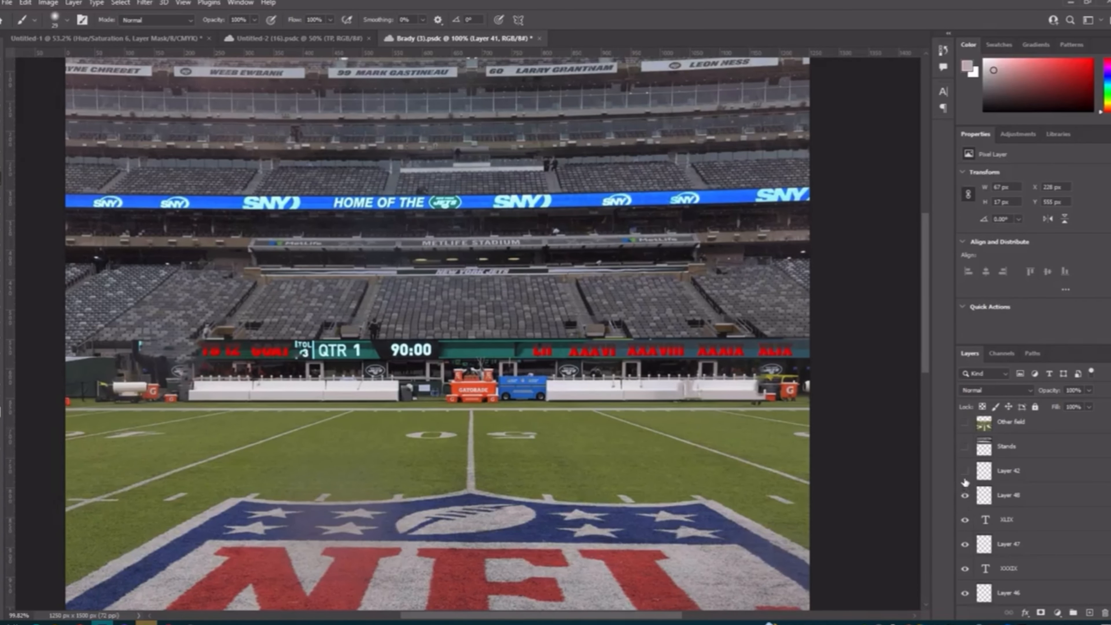
scroll(537, 456, "down", 3)
scroll(543, 455, "down", 4)
scroll(586, 453, "left", 2)
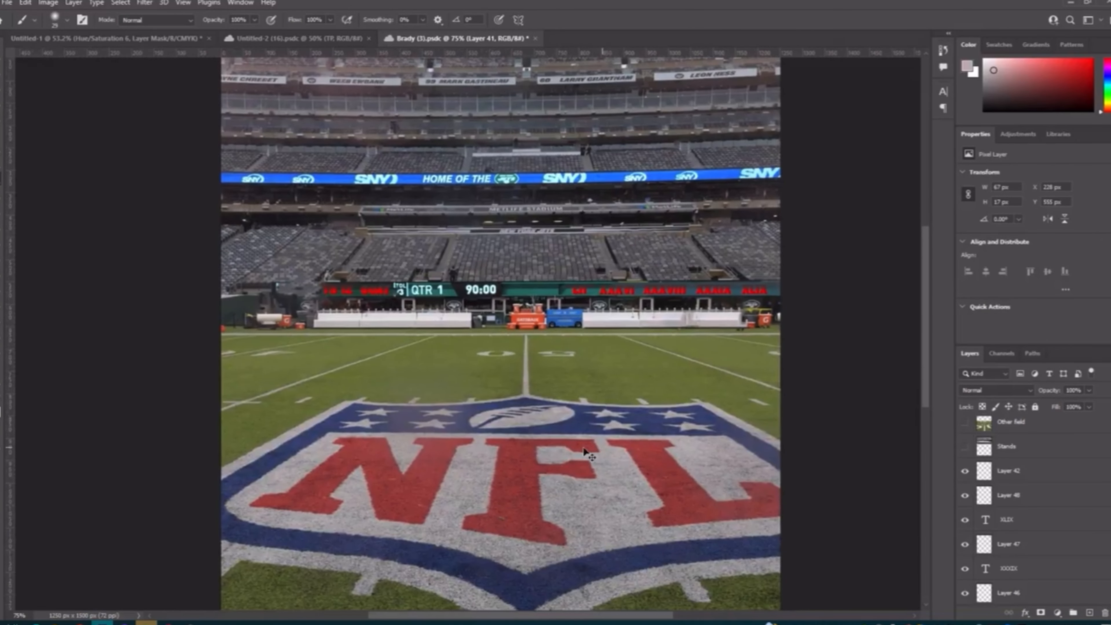
Step: Show the Stands layer over the original seating, comparing the stadium with and without it
left_click(965, 447)
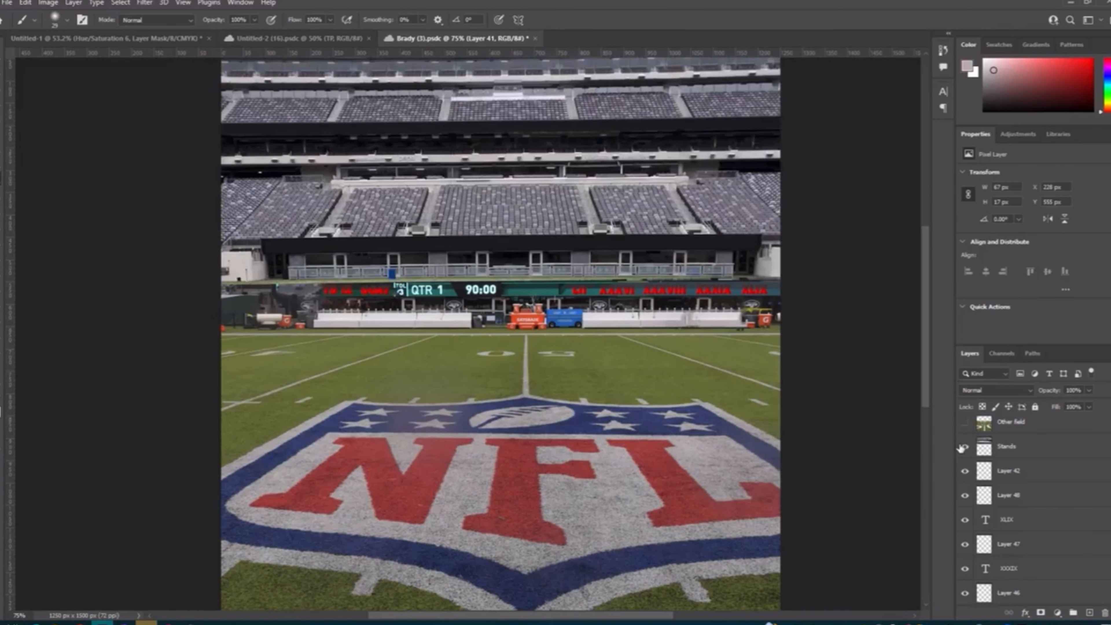
scroll(576, 438, "up", 1)
scroll(576, 438, "down", 1)
scroll(576, 438, "down", 1)
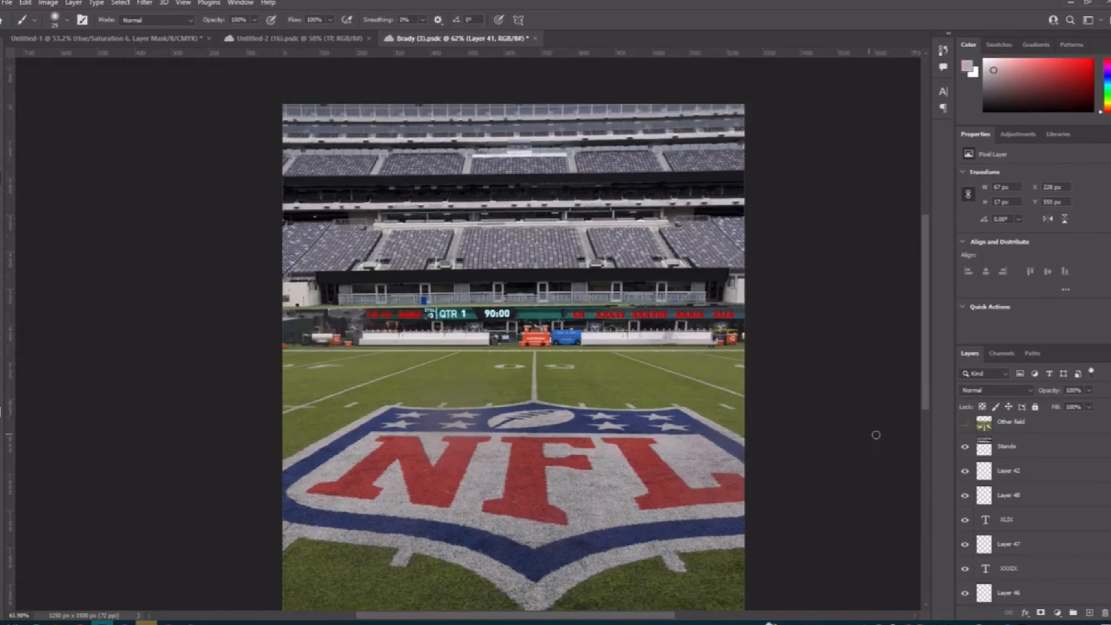
left_click(965, 446)
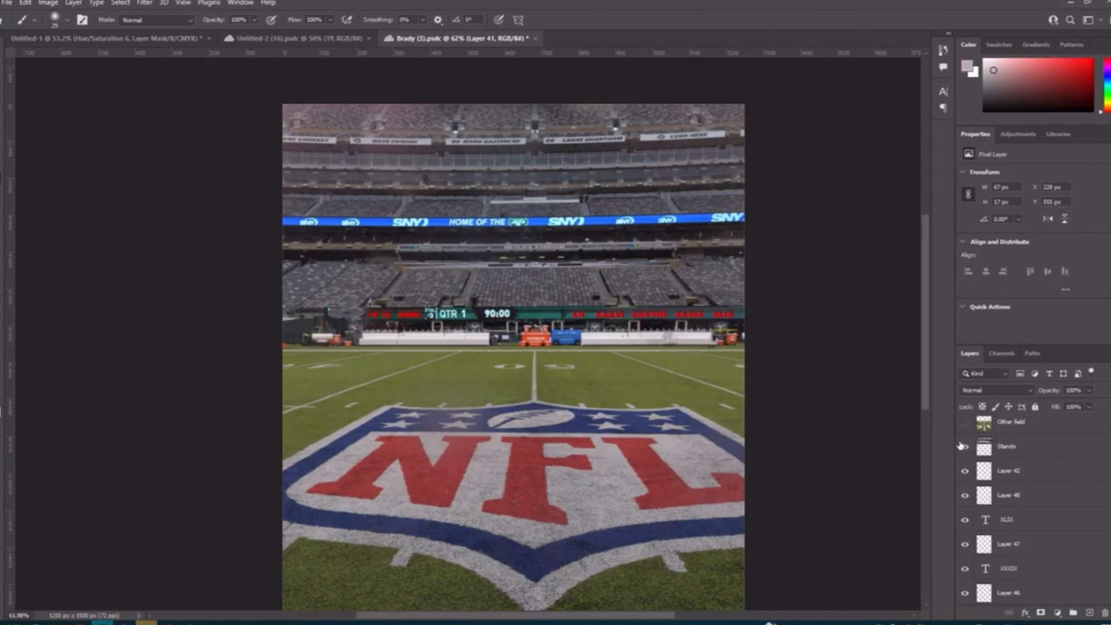
left_click(966, 447)
Step: Show the Other field layer over the large NFL logo, comparing the two fields by toggling its visibility
scroll(790, 436, "down", 1)
scroll(974, 438, "up", 1)
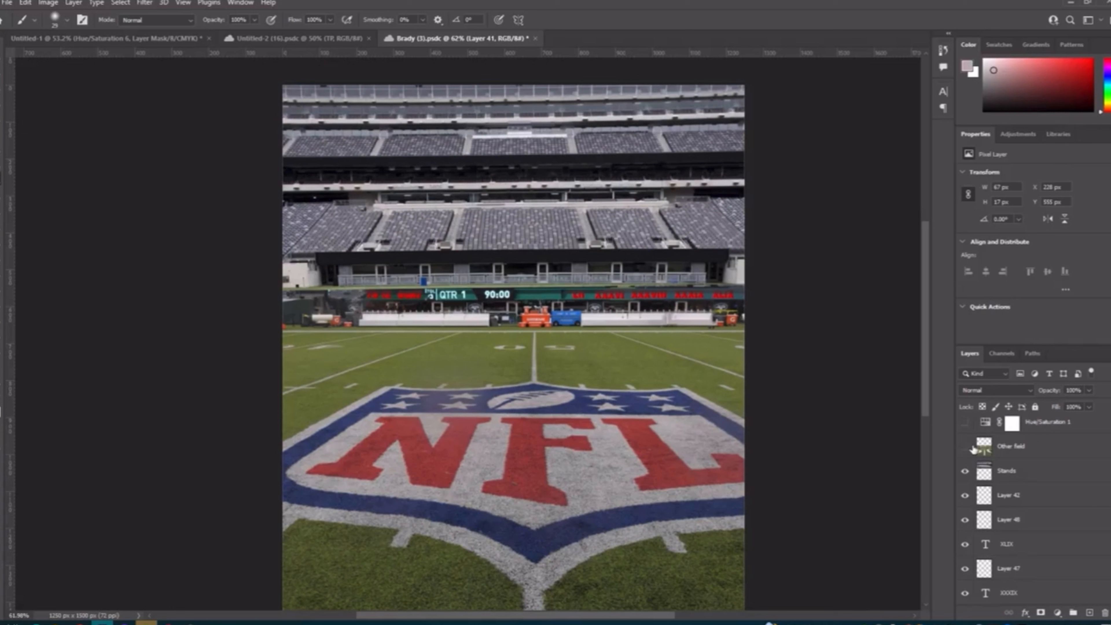
left_click(965, 447)
left_click(965, 447)
left_click(965, 448)
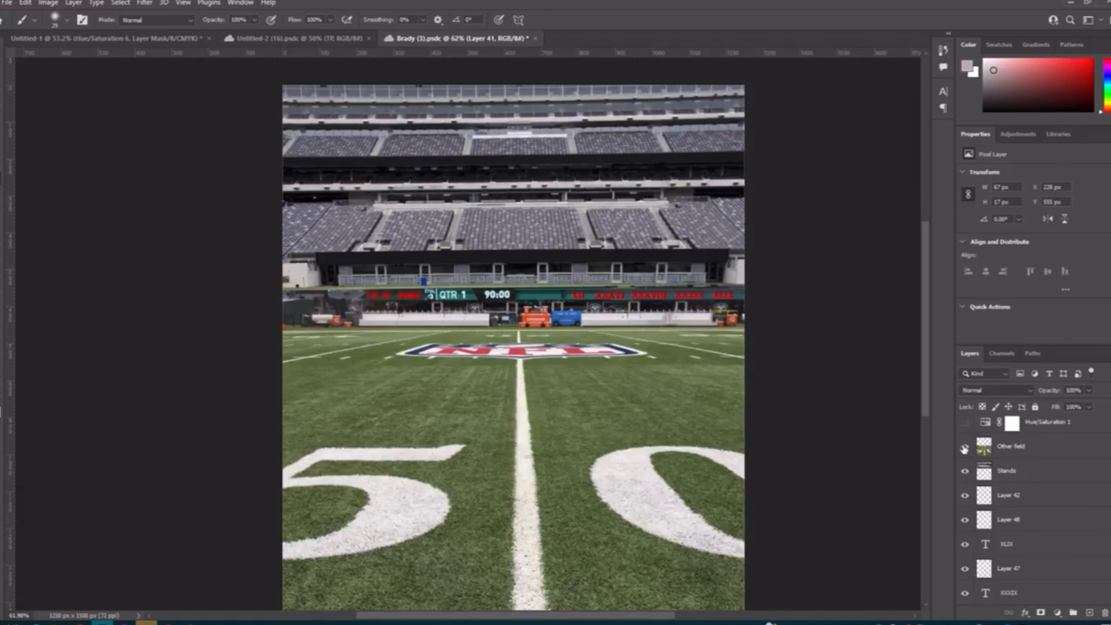
left_click(965, 448)
left_click(966, 447)
left_click(965, 447)
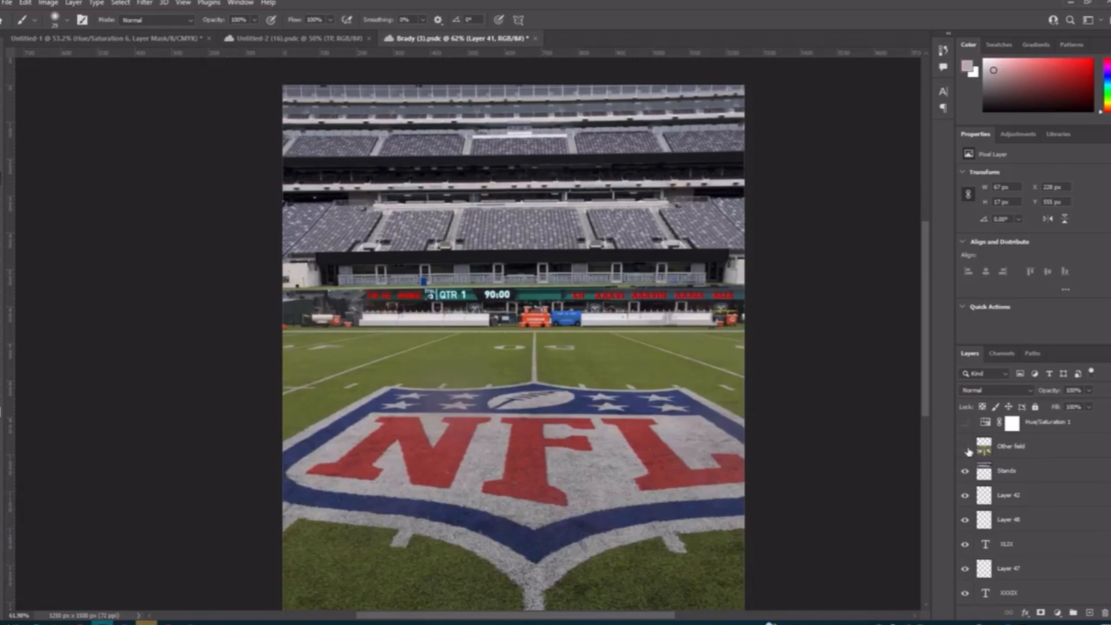
left_click(966, 447)
left_click(966, 447)
left_click(965, 447)
left_click(966, 447)
left_click(966, 447)
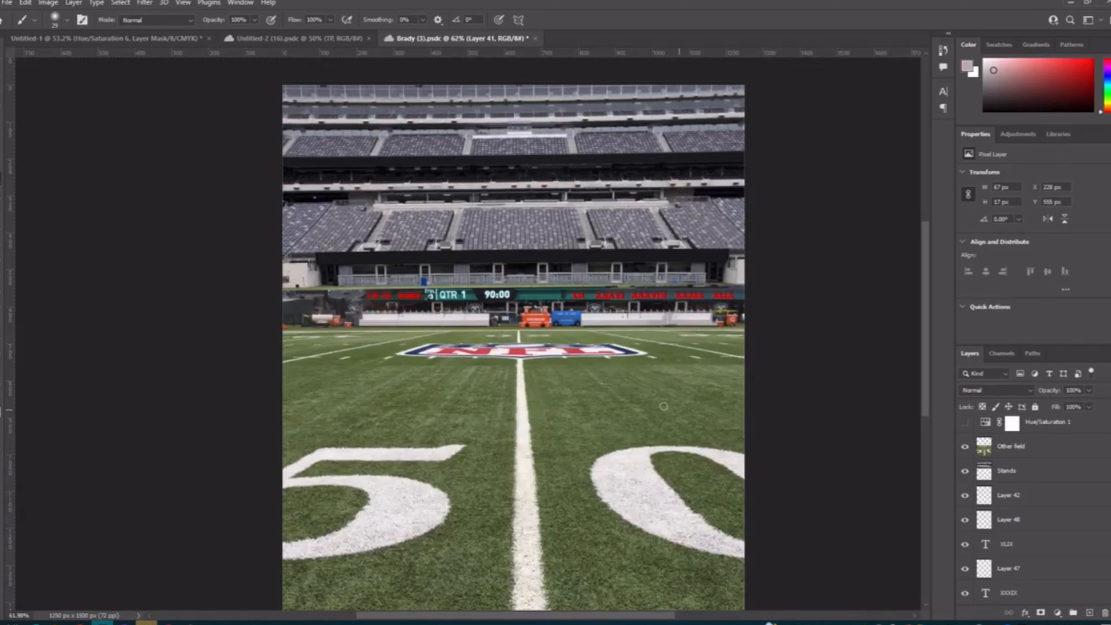
scroll(549, 419, "down", 5)
scroll(548, 420, "up", 3)
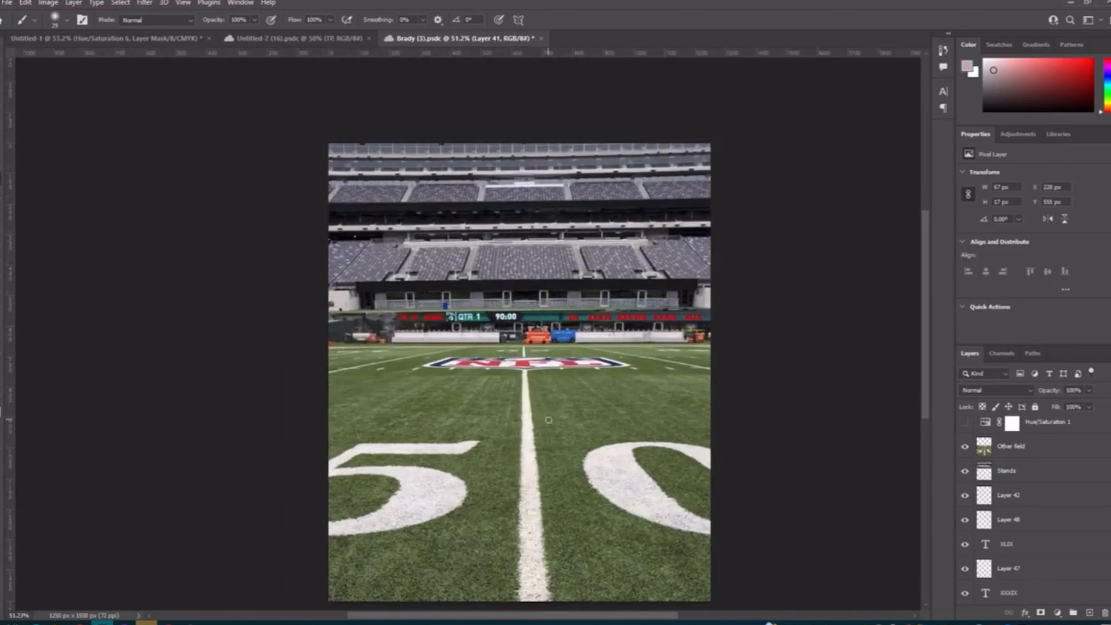
left_click(1015, 448)
key("ctrl+t")
right_click(595, 185)
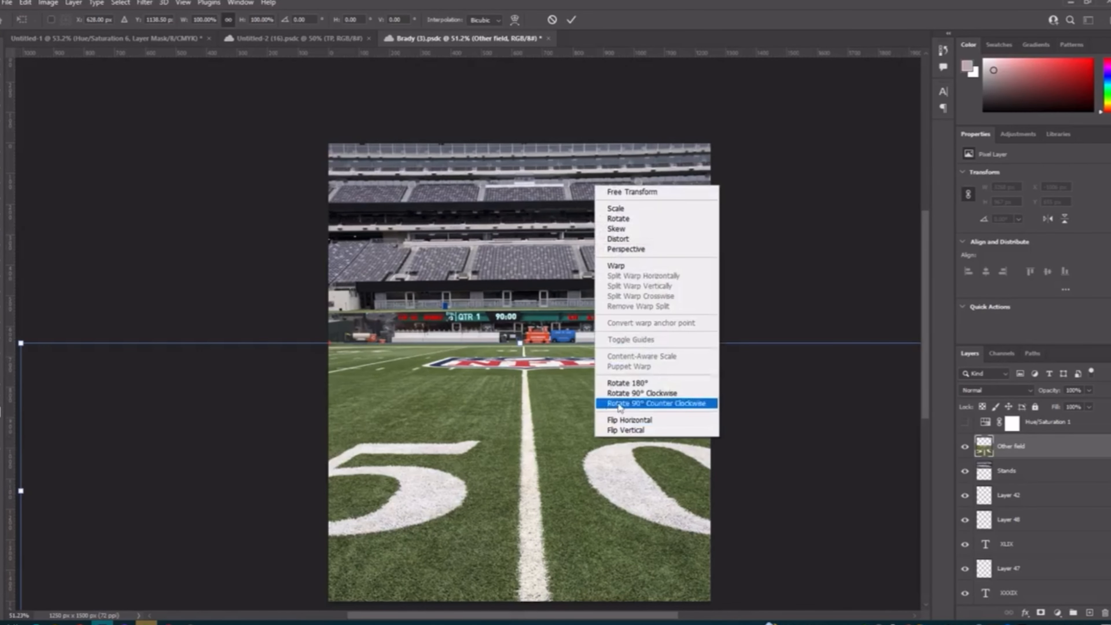
left_click(630, 250)
scroll(587, 341, "down", 5)
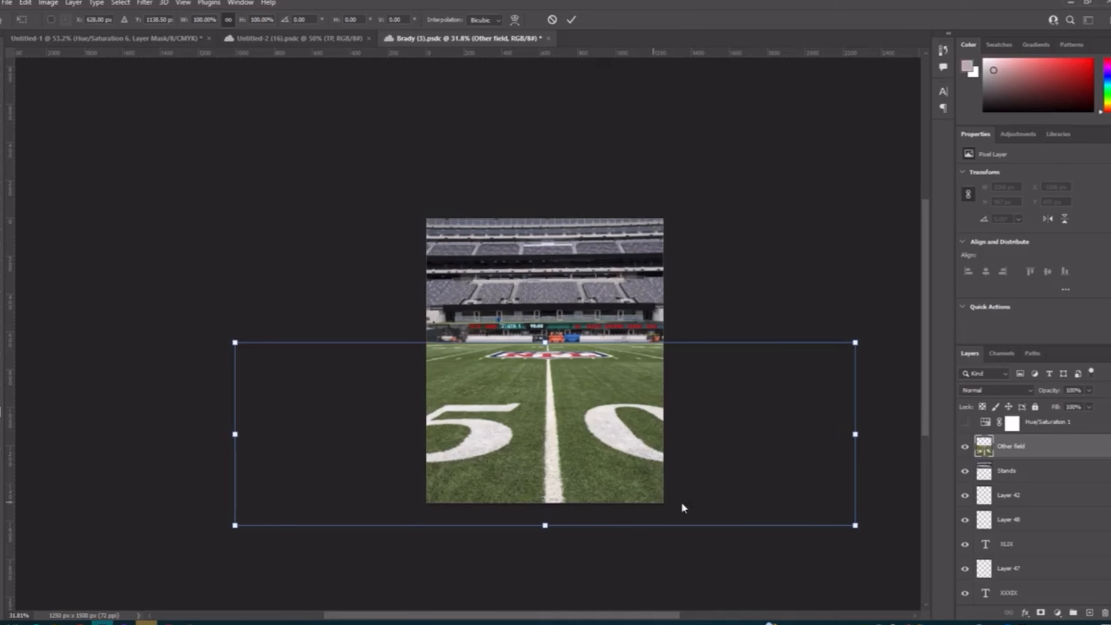
key("Escape")
scroll(508, 386, "up", 9)
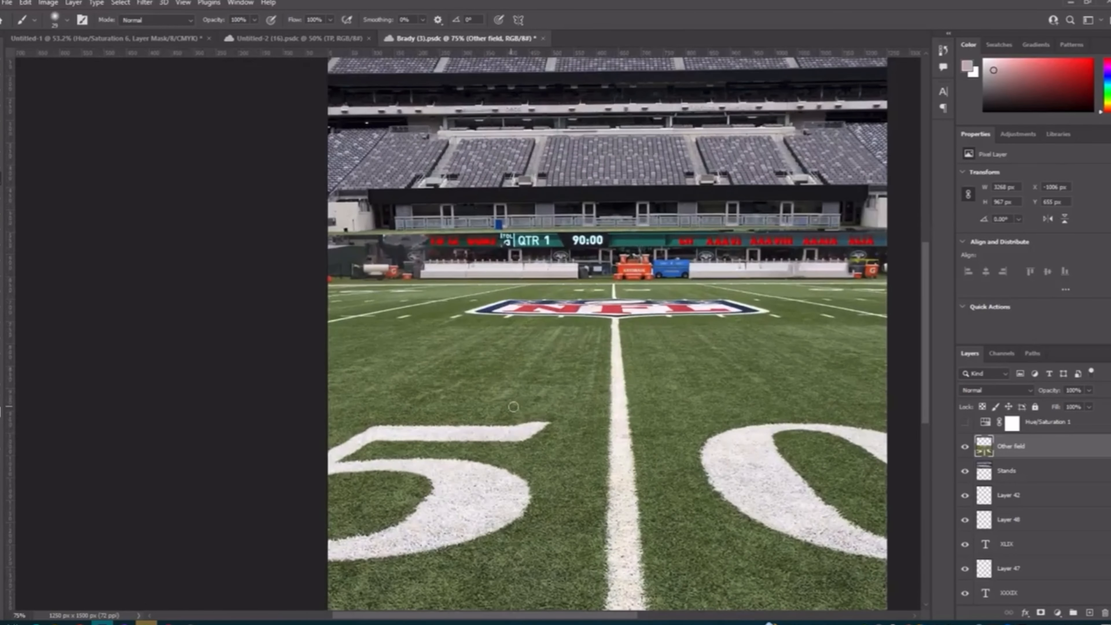
scroll(528, 406, "down", 2)
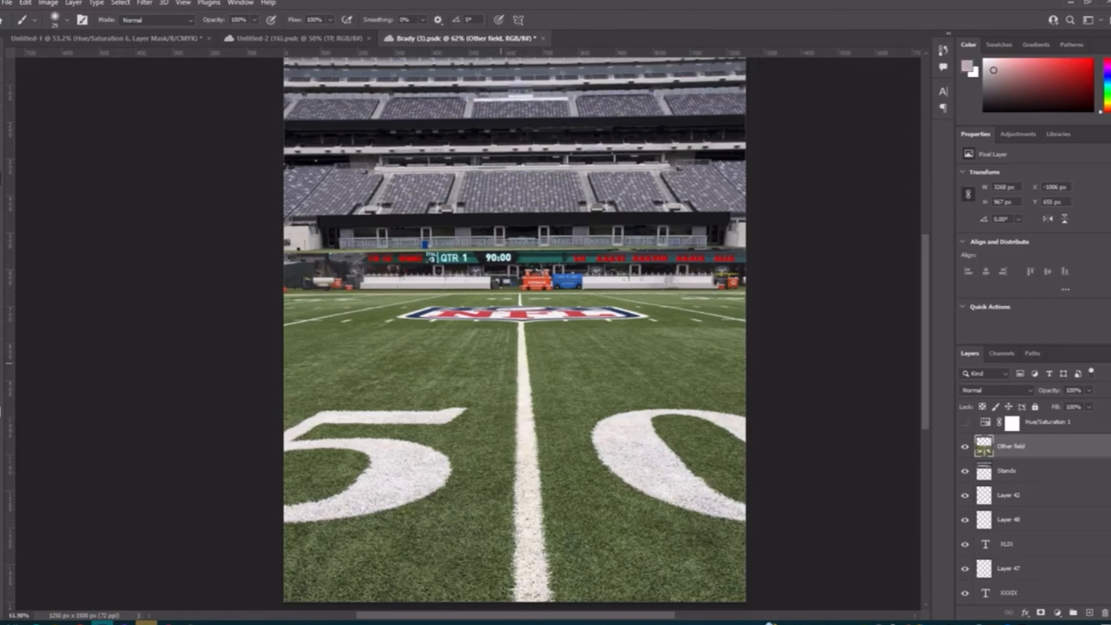
Step: Show the Hue/Saturation 1 adjustment layer above Other field and select it to display its settings
scroll(1007, 465, "up", 1)
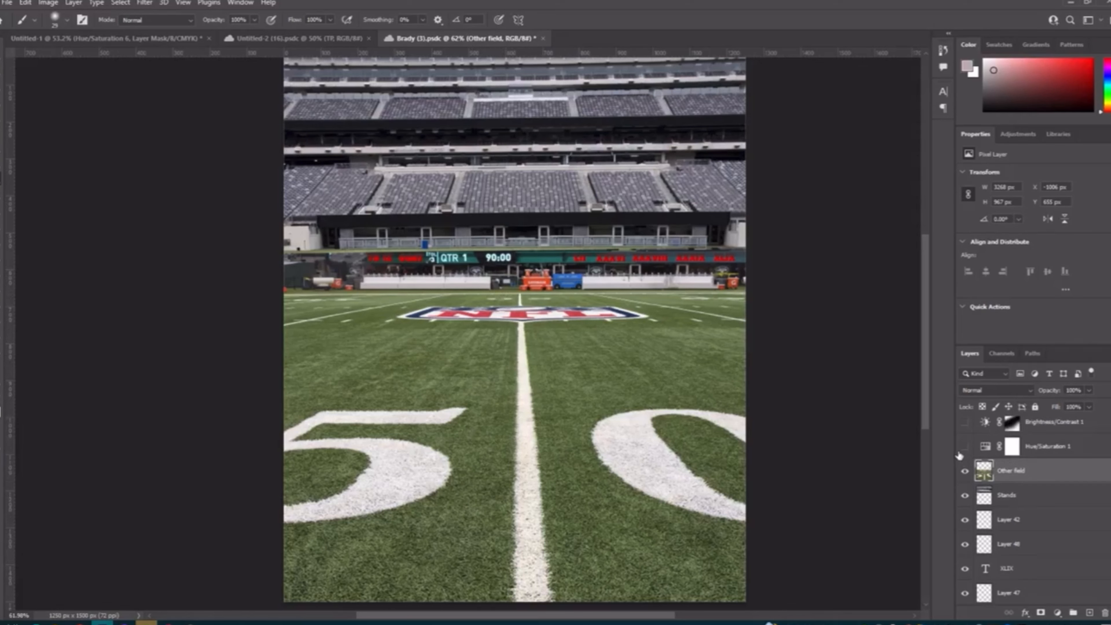
left_click(965, 446)
left_click(965, 446)
left_click(1040, 451)
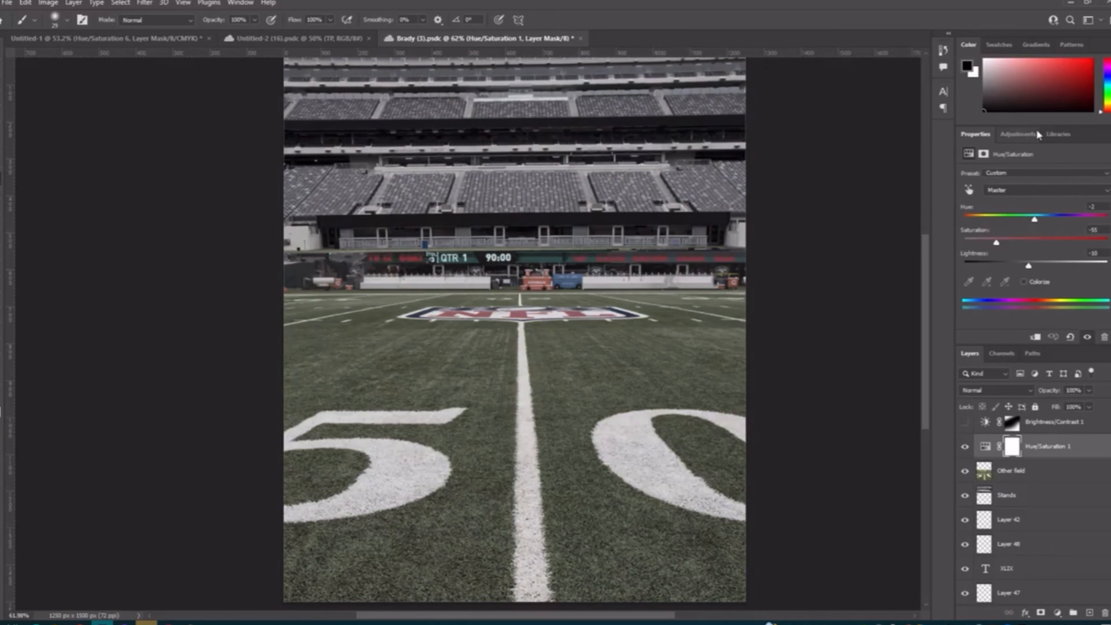
Step: View the available adjustment types, and redisplay the Hue/Saturation 1 settings
left_click(1022, 134)
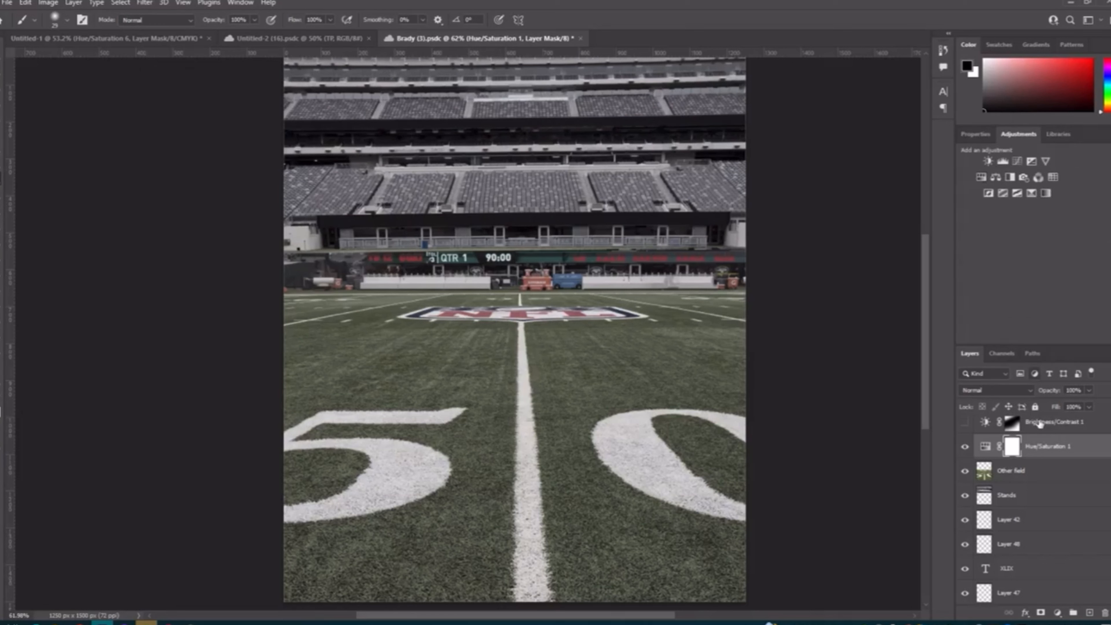
left_click(986, 446)
left_click(974, 135)
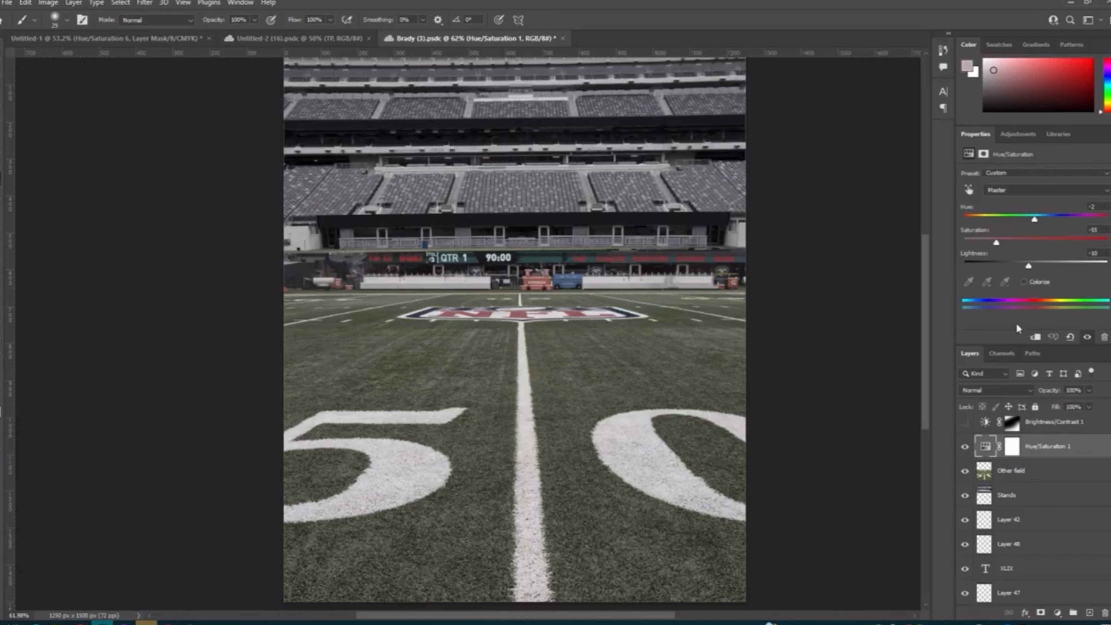
Step: Select and show the Brightness/Contrast 1 adjustment layer, comparing the stadium with and without its darkening
left_click(1034, 432)
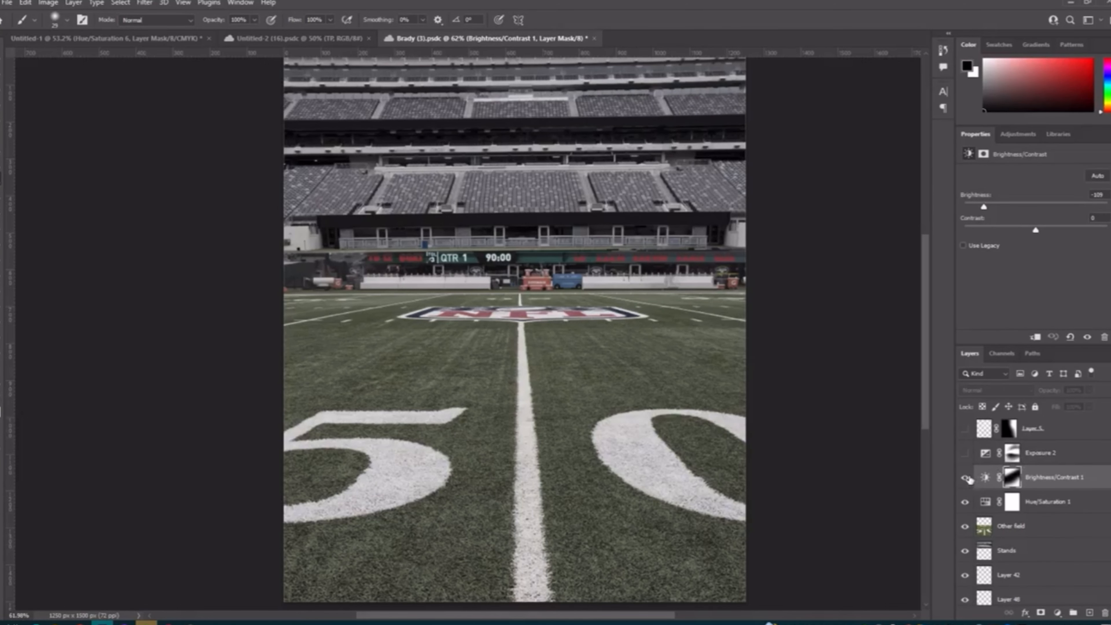
left_click(965, 478)
left_click(965, 478)
left_click(965, 478)
scroll(774, 419, "down", 1)
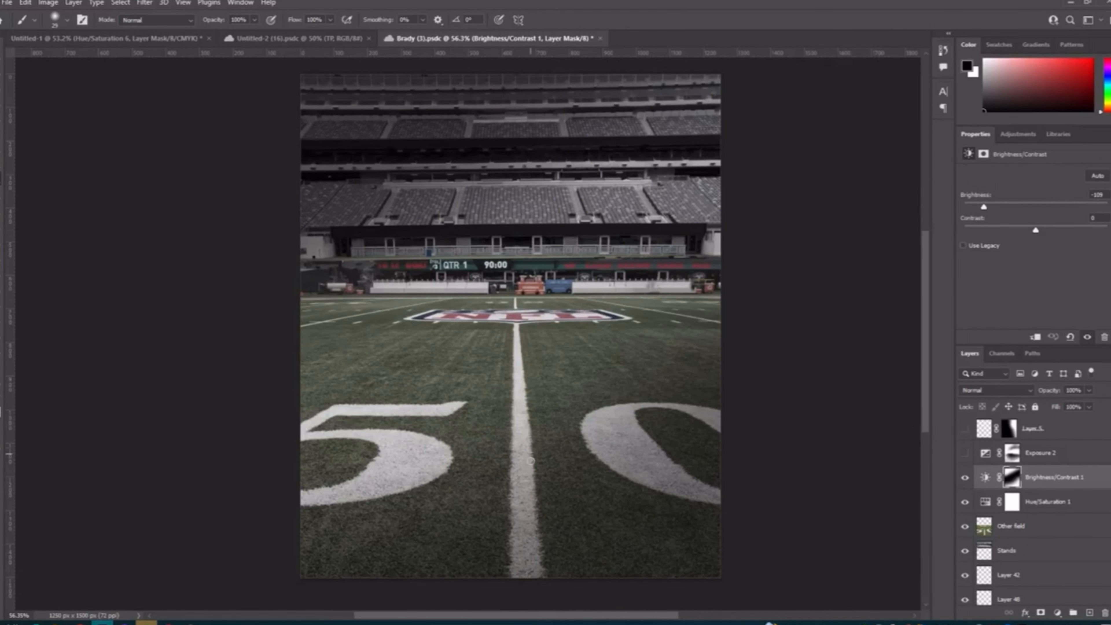
Step: Enlarge the brush to 555 px with white as the foreground color, and recheck the Brightness/Contrast 1 effect by toggling its visibility
left_click_drag(530, 461, 620, 461)
key("x")
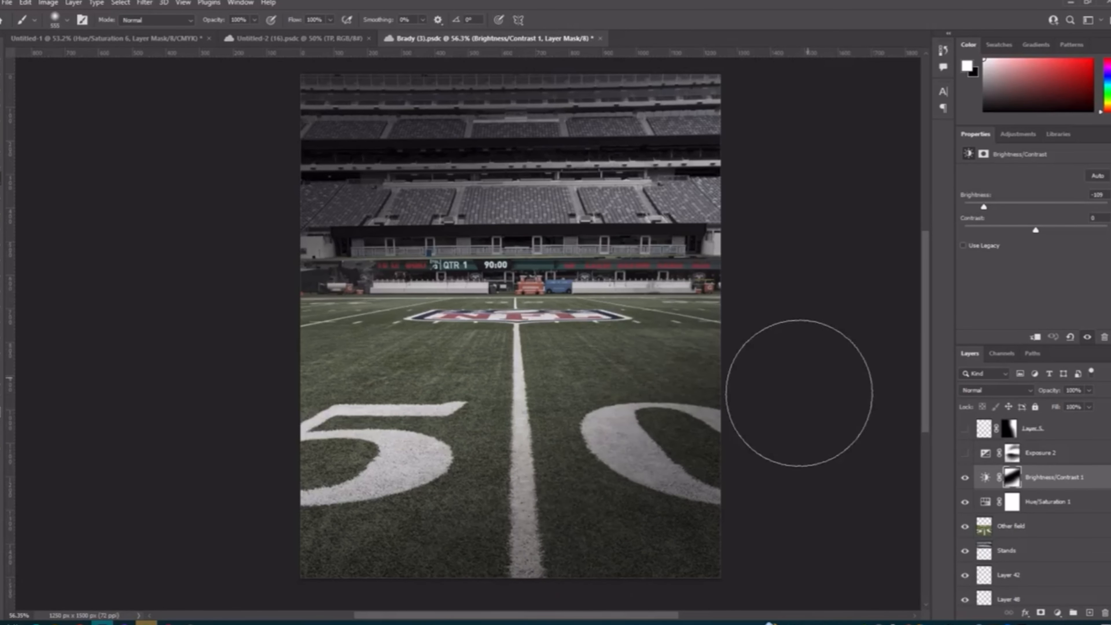
scroll(606, 427, "up", 1)
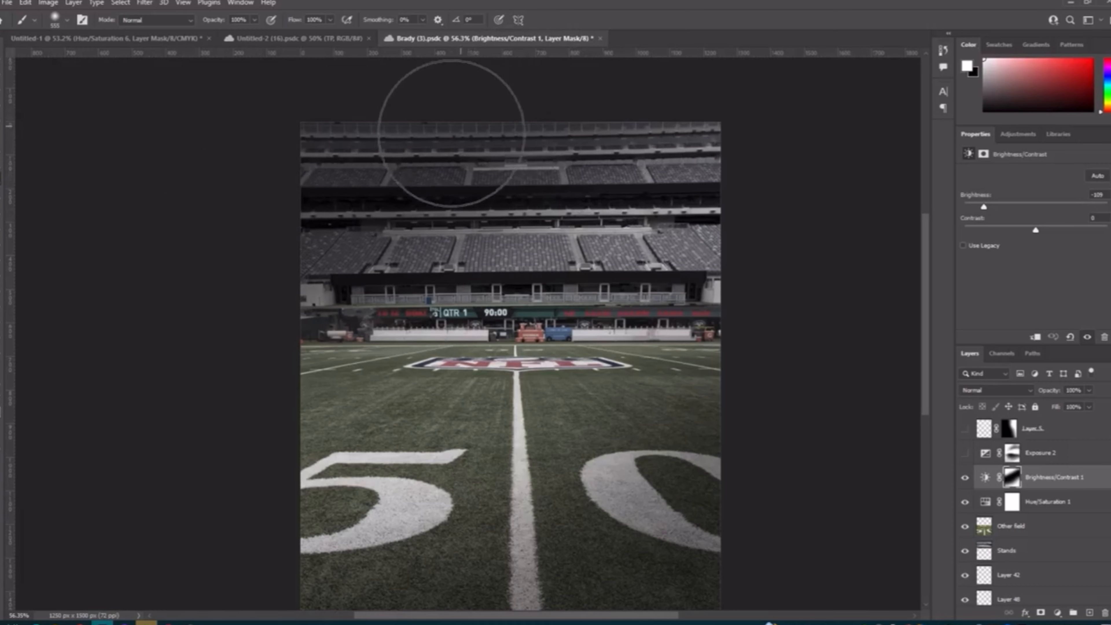
scroll(451, 132, "down", 1)
left_click(965, 477)
left_click(965, 478)
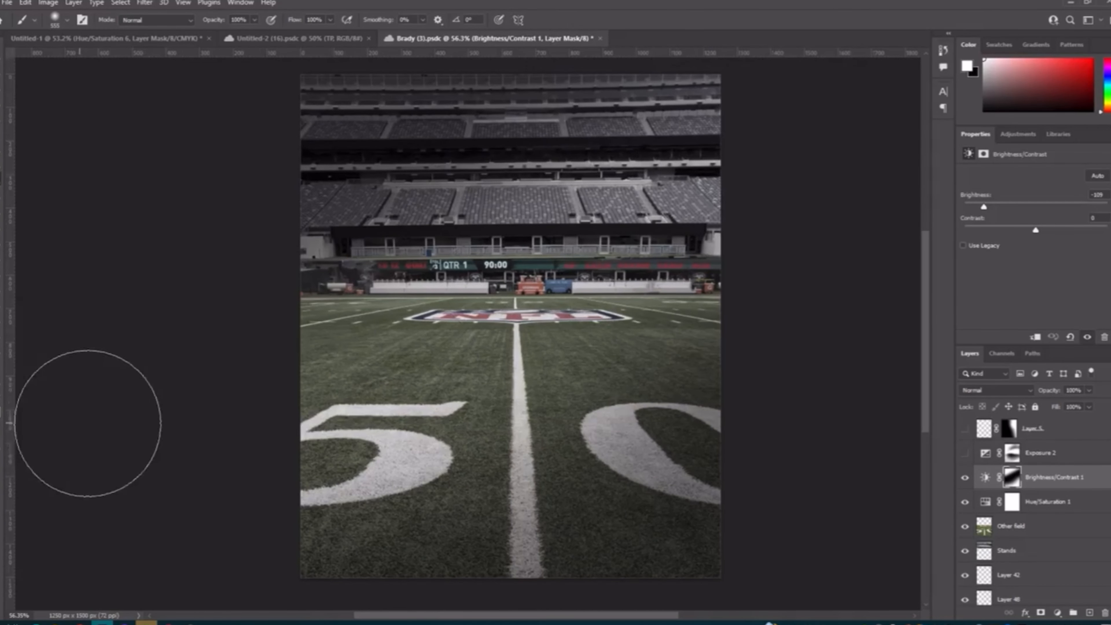
Step: Show the Exposure 2 adjustment layer above Brightness/Contrast 1, toggling its visibility to compare the darker stadium
left_click(964, 454)
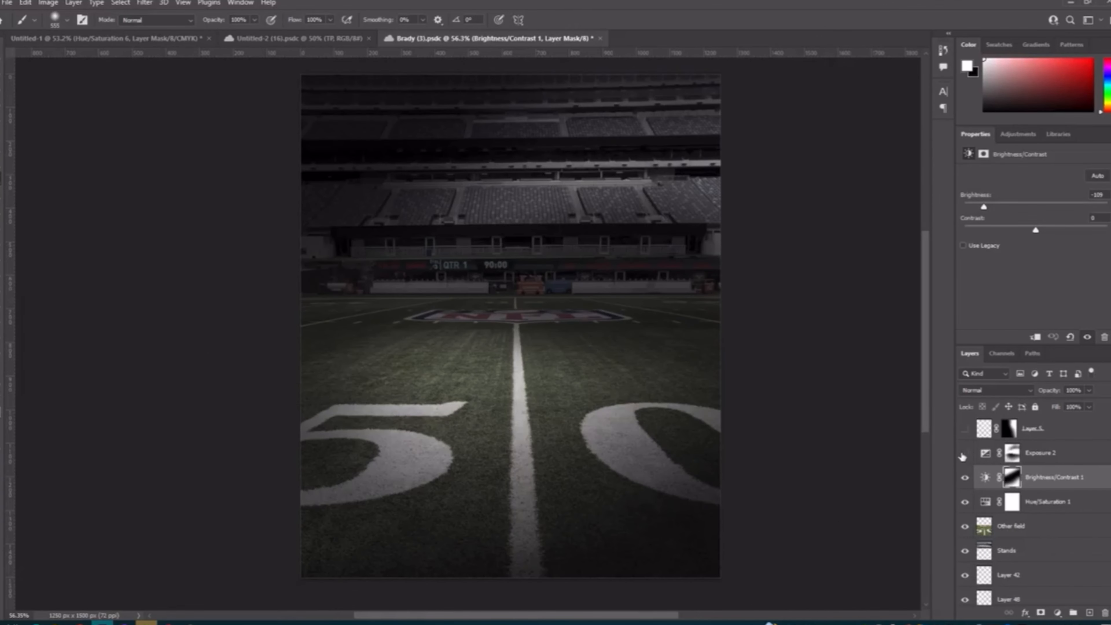
left_click(964, 453)
left_click(964, 453)
left_click(965, 453)
left_click(964, 454)
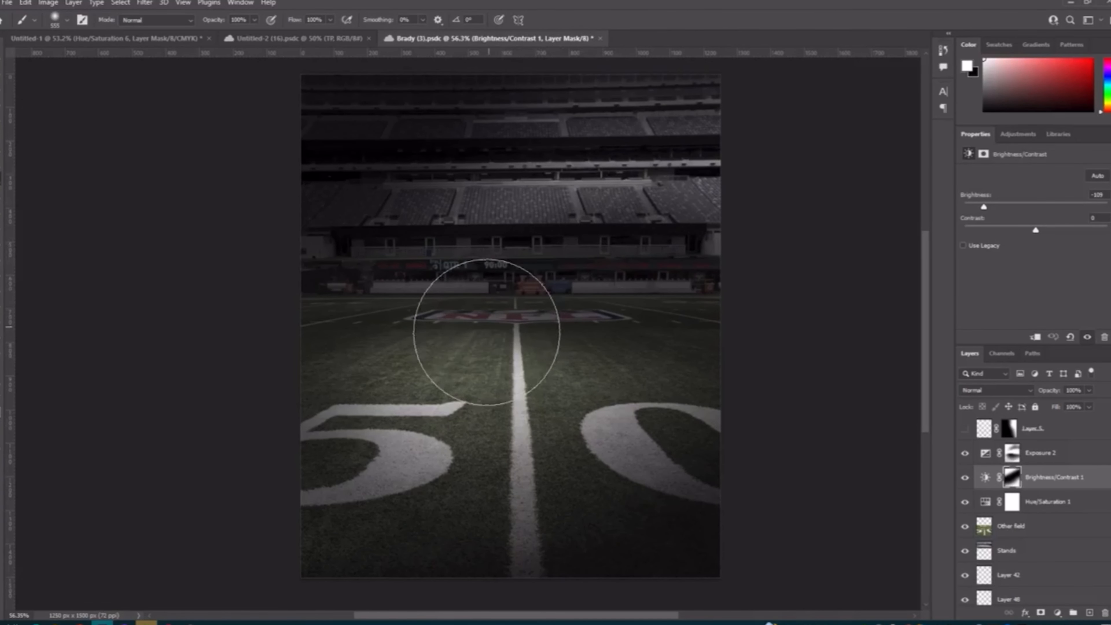
Step: Flatten the brush tip into a wide horizontal ellipse and switch the foreground color to black
right_click(482, 380)
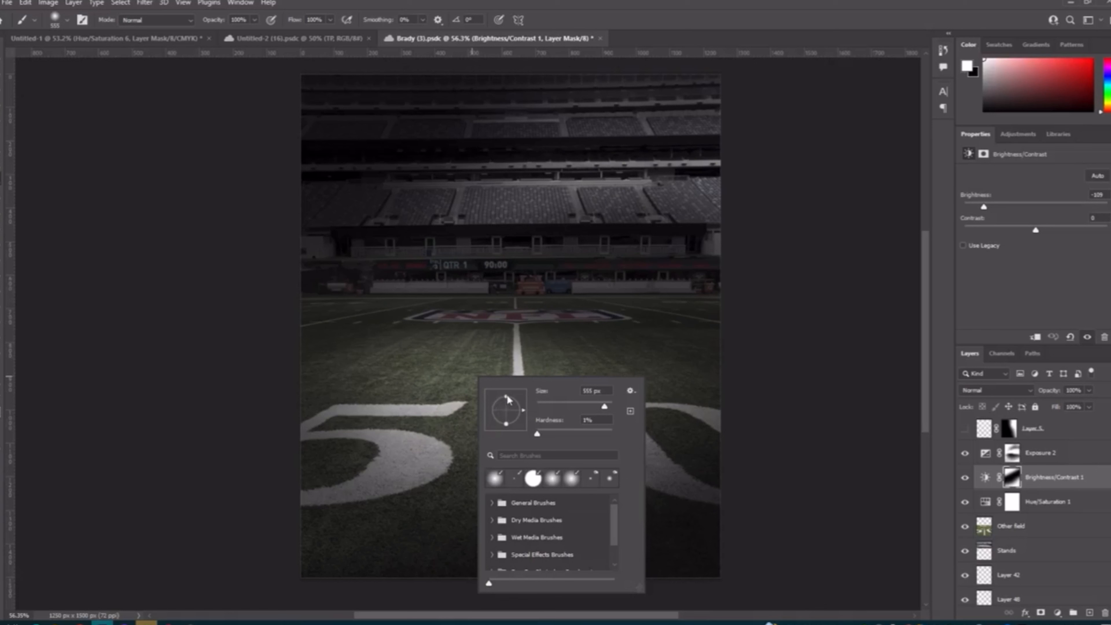
left_click_drag(508, 400, 508, 405)
left_click(452, 361)
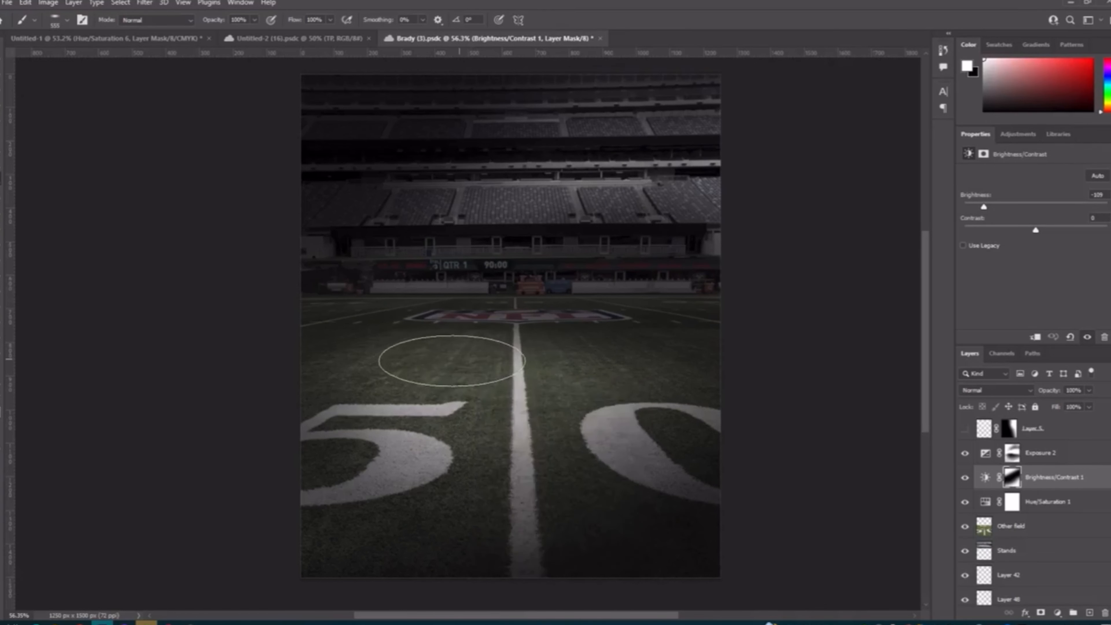
key("x")
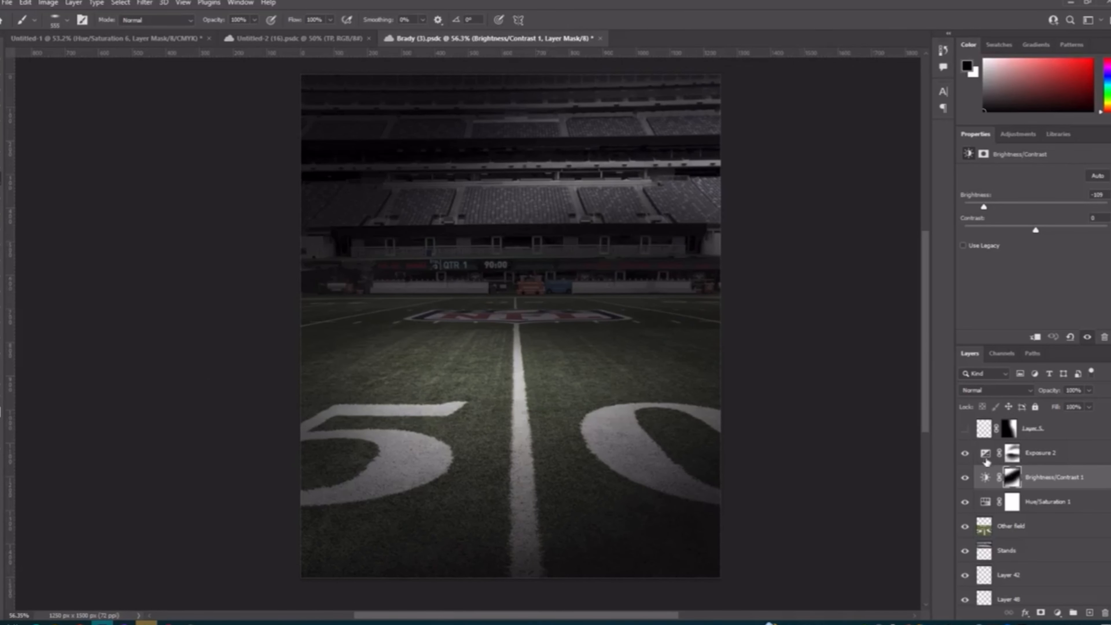
Step: Recheck Exposure 2 by toggling it, and show Layer 5 above it, comparing the upper stands with and without the light
left_click(966, 454)
left_click(966, 454)
scroll(998, 500, "up", 1)
left_click(966, 453)
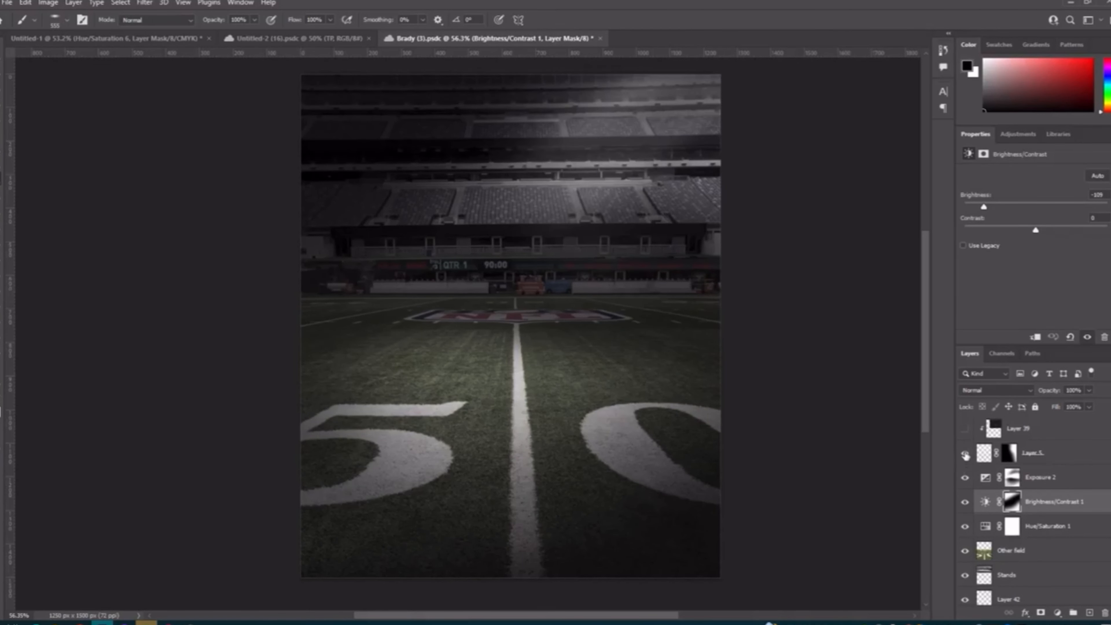
left_click(966, 453)
left_click(966, 454)
Step: Select Layer 5's mask, restore the brush tip to a round shape and reduce its size
left_click(1010, 453)
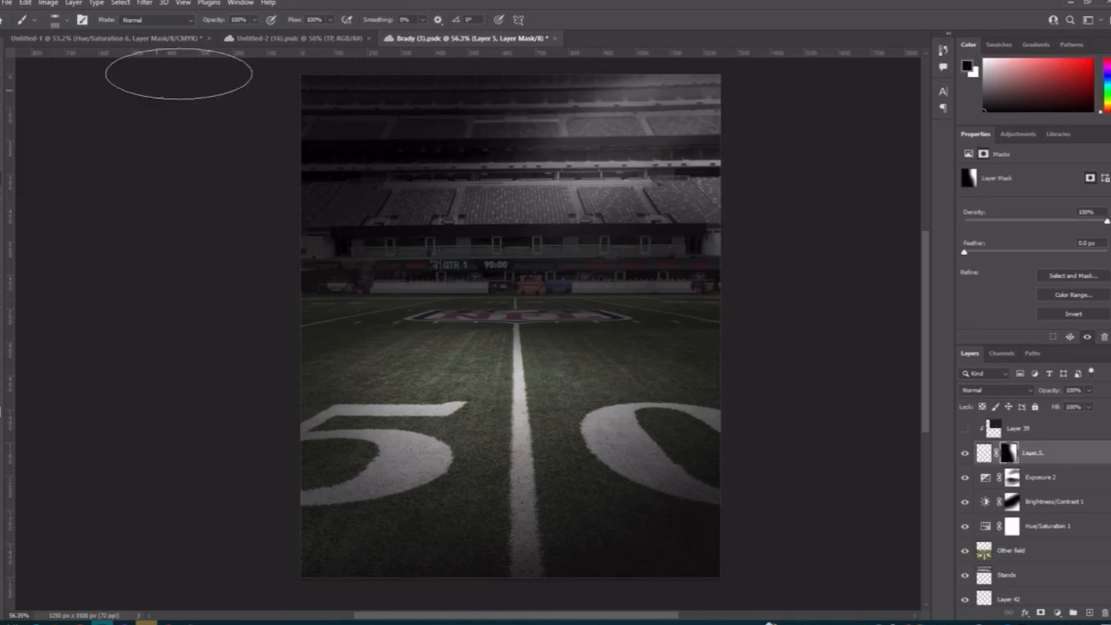
right_click(569, 198)
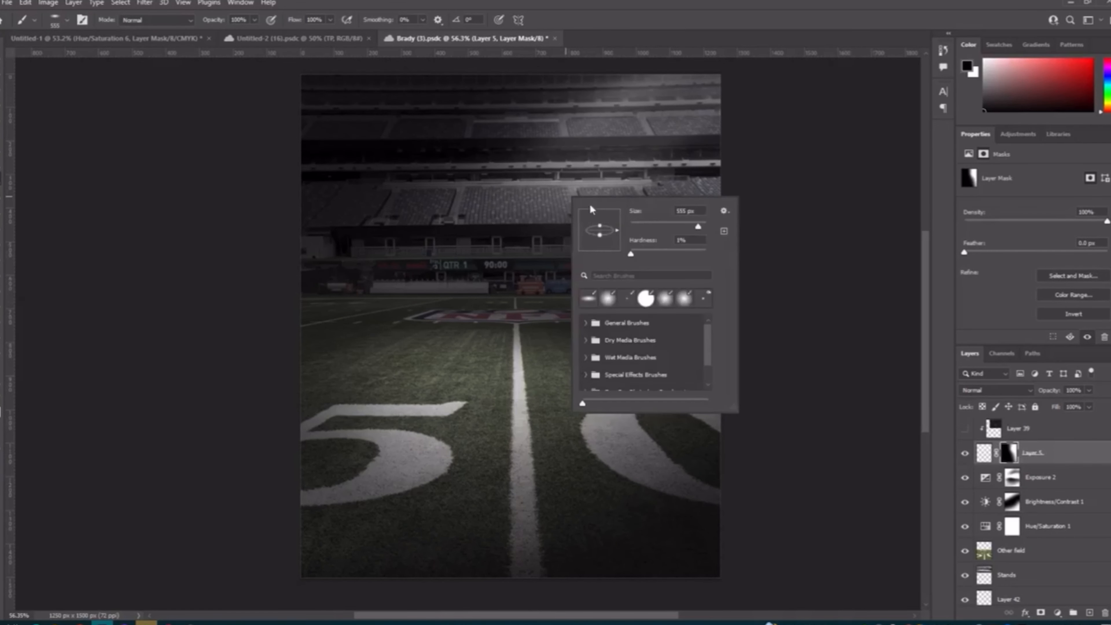
left_click_drag(600, 226, 600, 210)
left_click_drag(614, 152, 591, 153)
Step: Try painting diagonally over the light on Layer 5's mask with black and with white, undoing the strokes
mouse_move(722, 98)
left_mouse_down()
mouse_move(619, 133)
mouse_move(524, 199)
left_mouse_up()
key("ctrl+z")
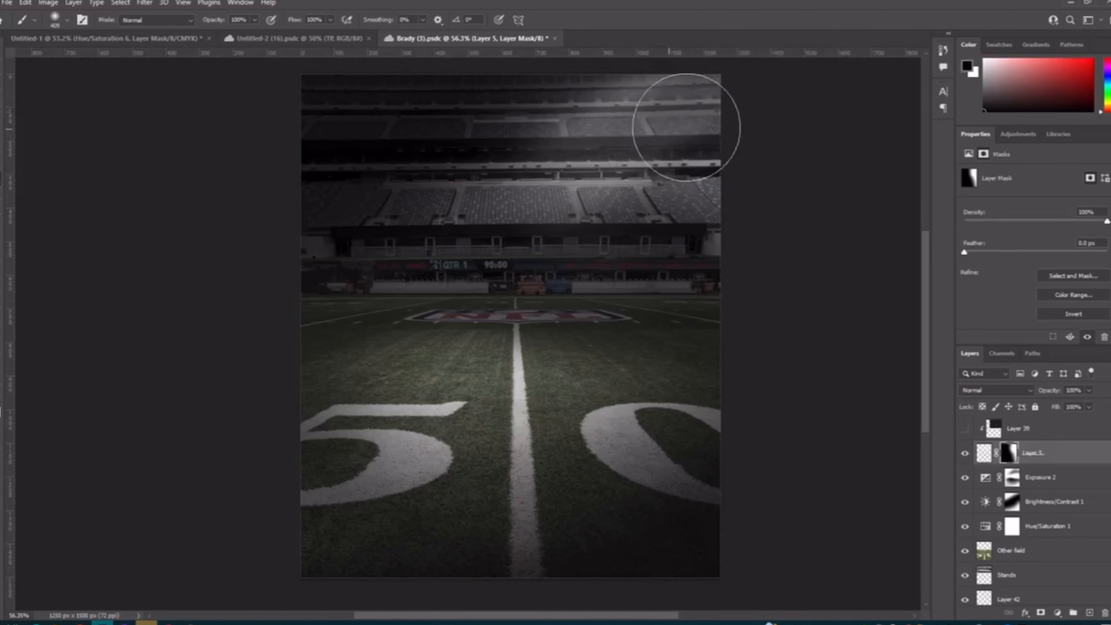
left_click(1, 398)
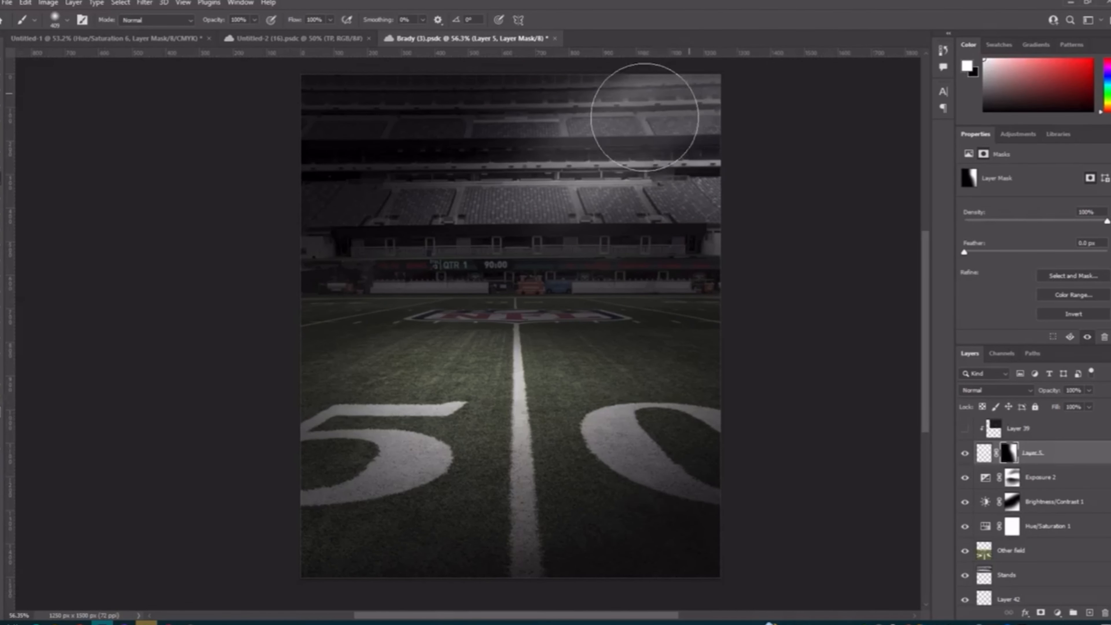
left_click_drag(564, 185, 531, 206)
key("ctrl+z")
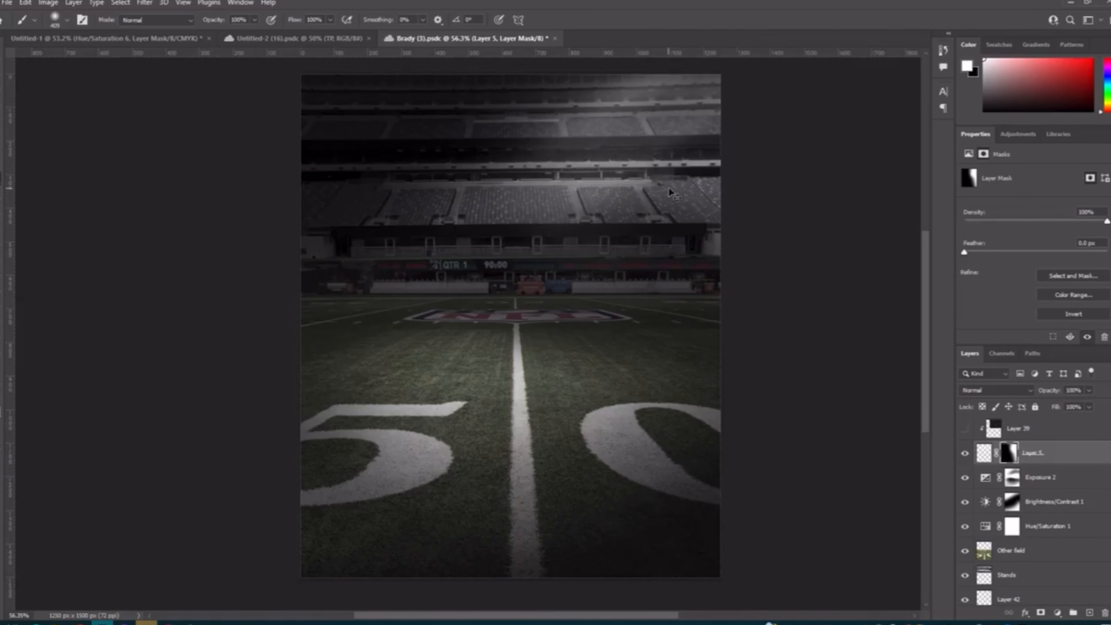
Step: Show and select the clipped Layer 39 above Layer 5, and compare the light by toggling Layer 5
scroll(982, 463, "up", 1)
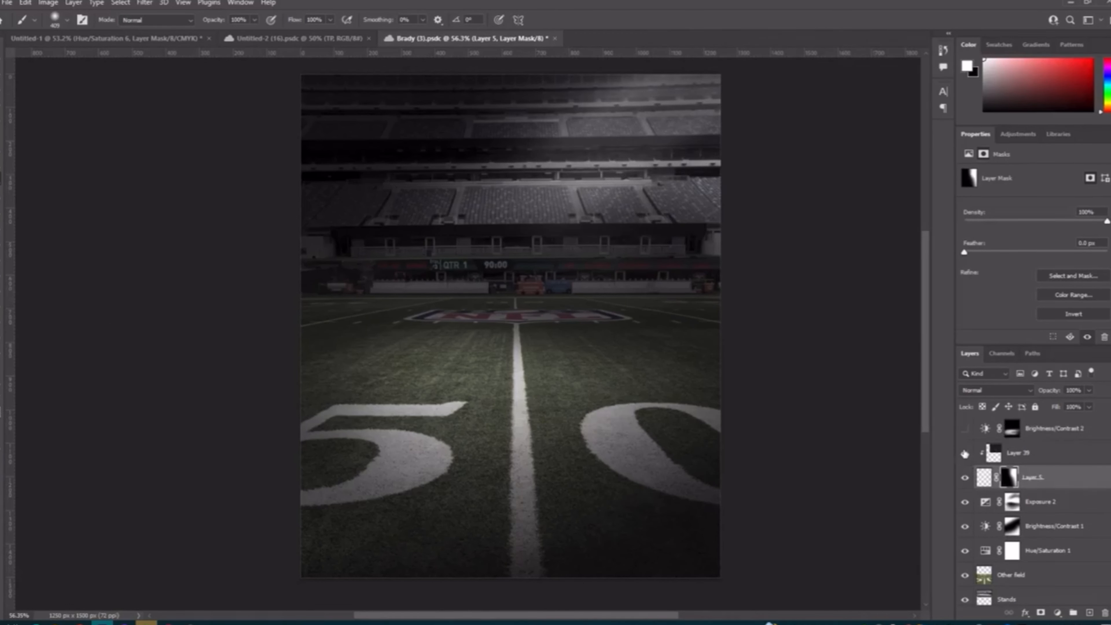
scroll(1009, 464, "up", 1)
left_click(1013, 479)
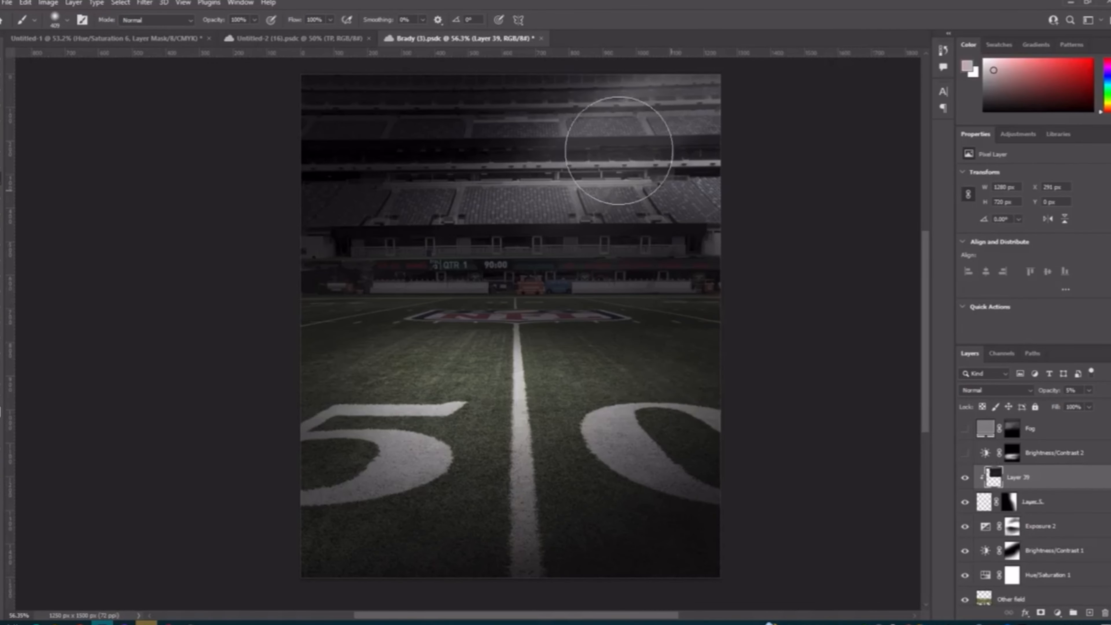
scroll(608, 136, "up", 5)
scroll(700, 109, "down", 5)
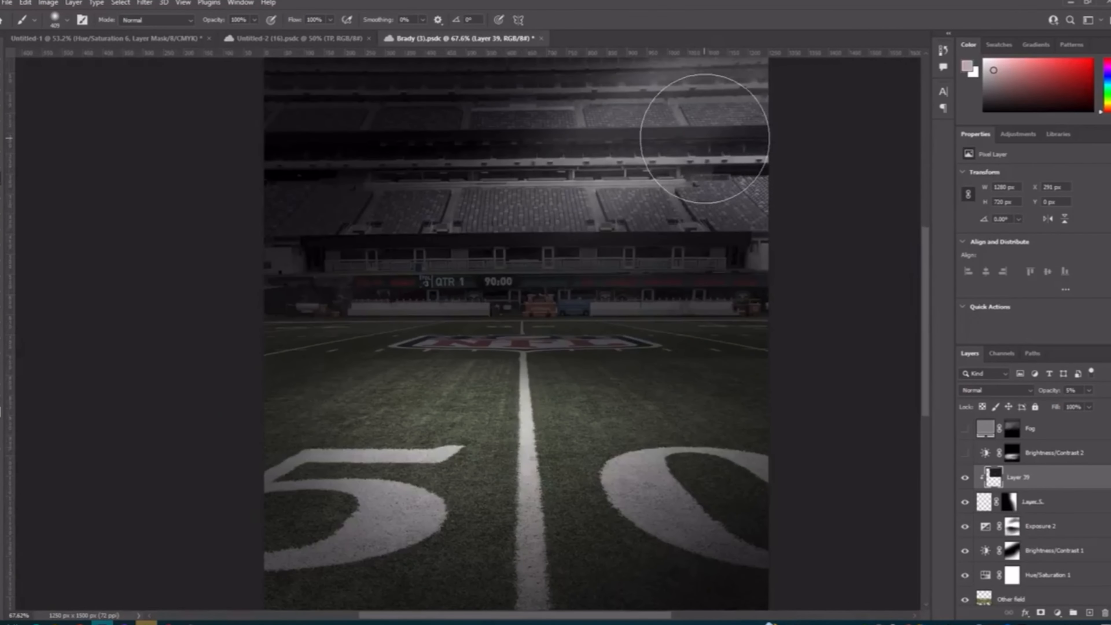
scroll(705, 110, "down", 1)
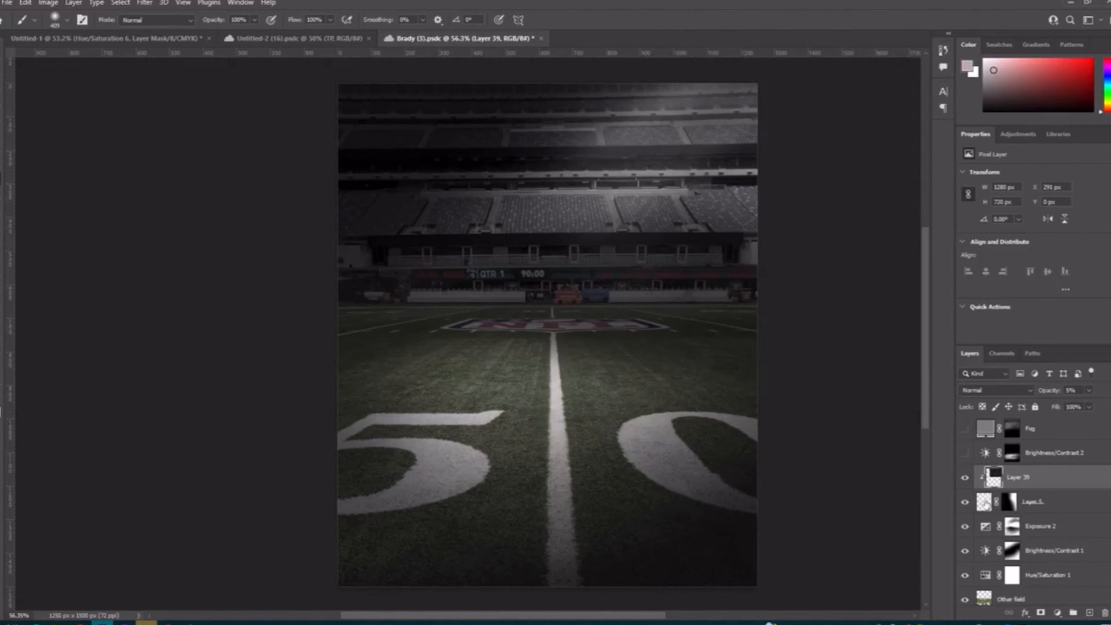
left_click(963, 501)
left_click(963, 501)
Step: Show and select the Brightness/Contrast 2 adjustment layer, compare the field with and without it, and enlarge the brush
left_click(963, 460)
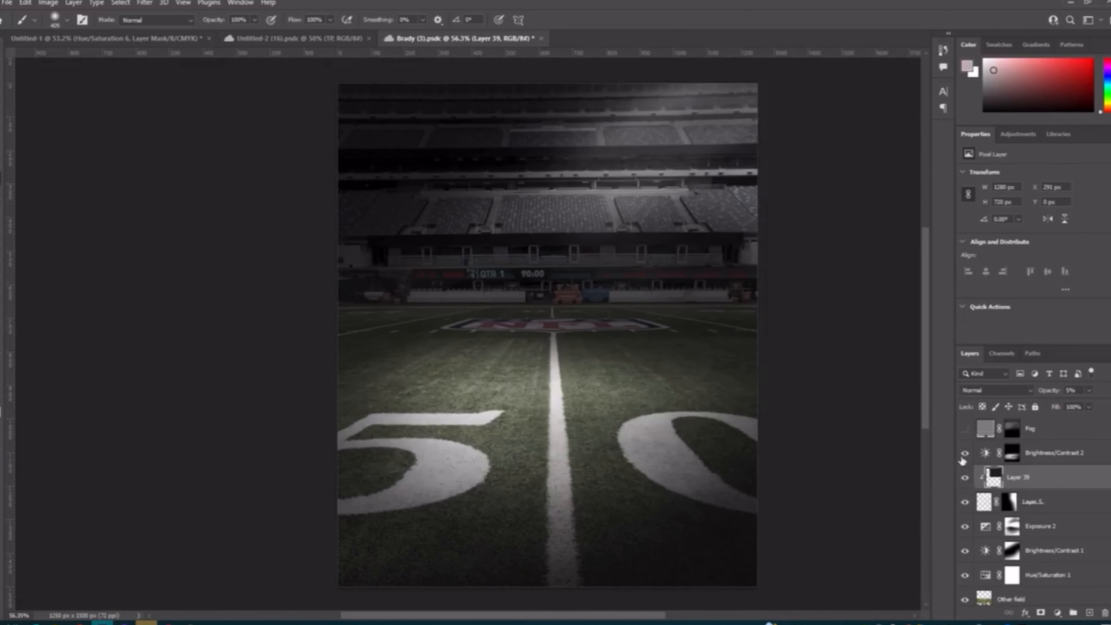
left_click(964, 455)
left_click(1041, 456)
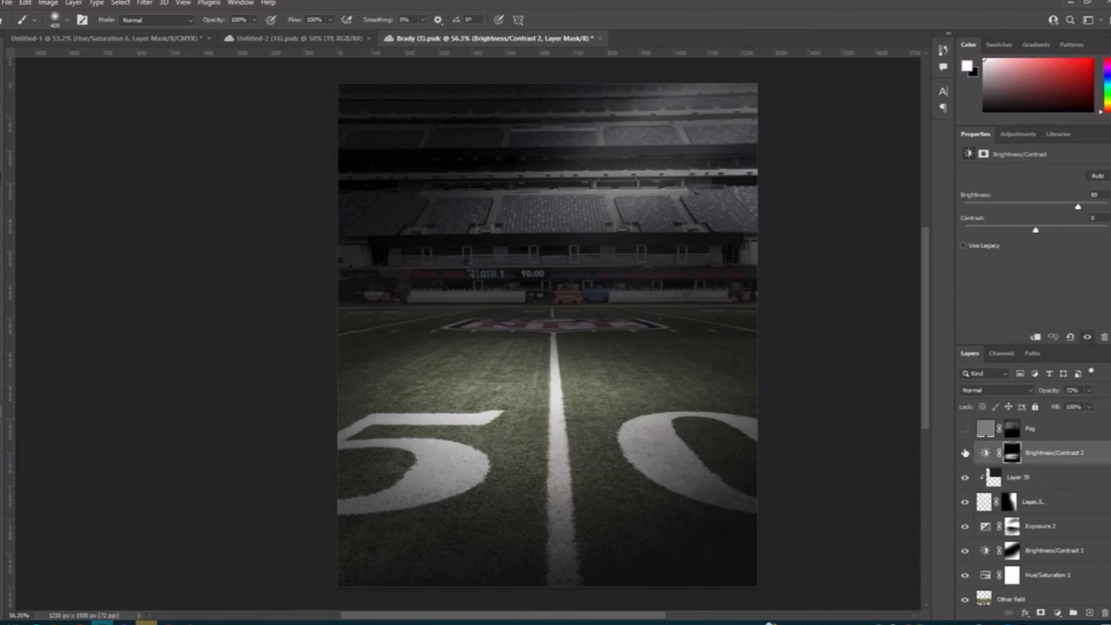
left_click(965, 455)
left_click(965, 454)
left_click_drag(515, 411, 540, 417)
Step: Show the Fog layer above Brightness/Contrast 2 and select it
scroll(1007, 503, "up", 2)
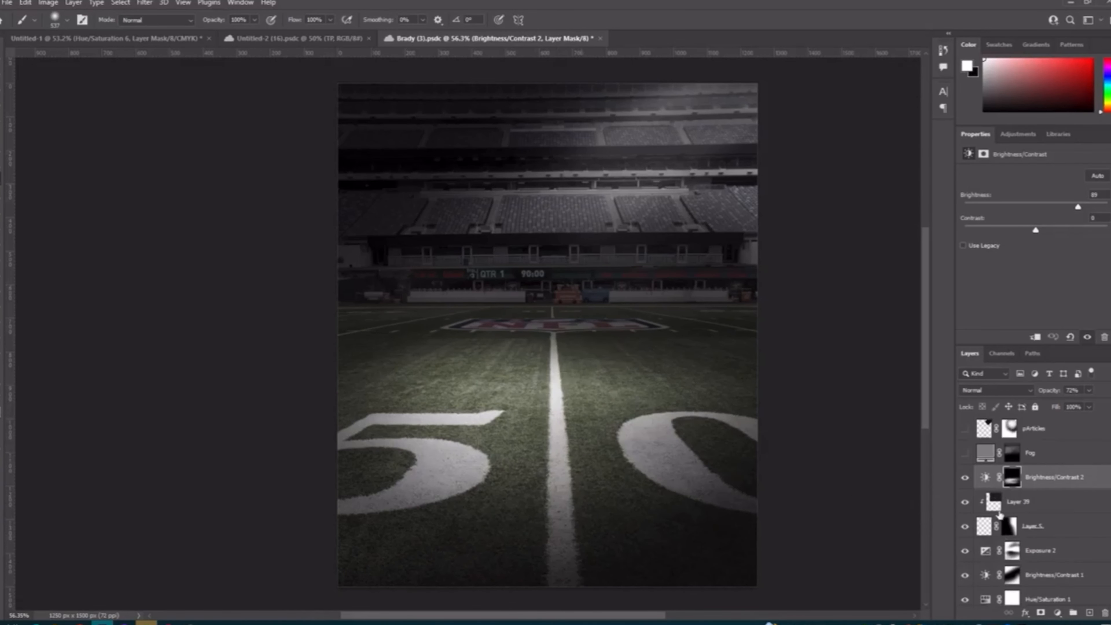
left_click(966, 477)
scroll(712, 422, "right", 1)
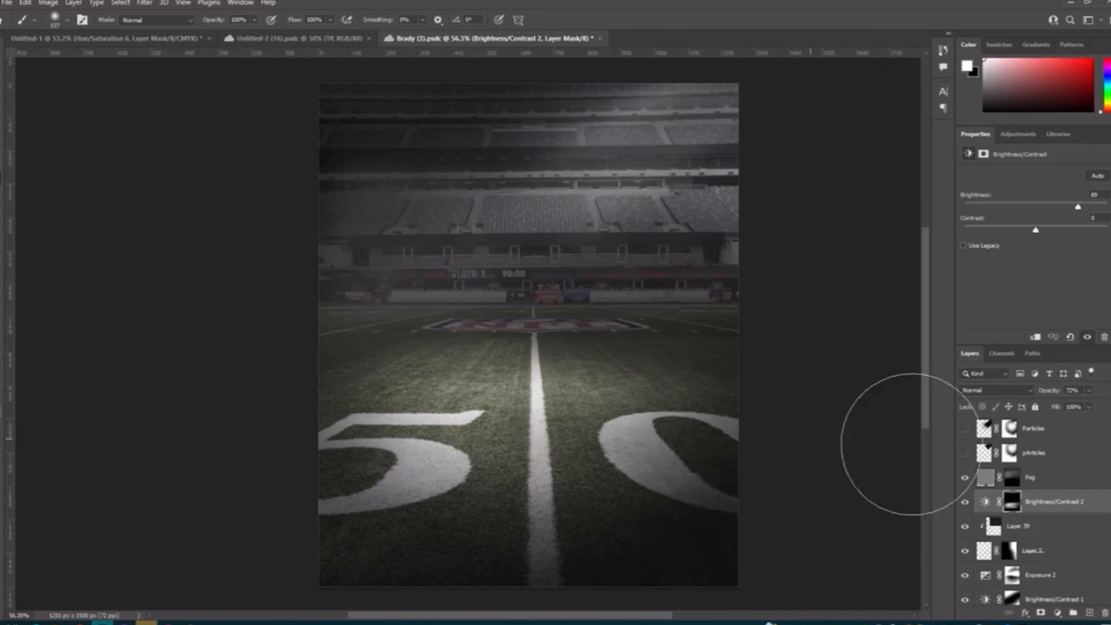
left_click(1056, 612)
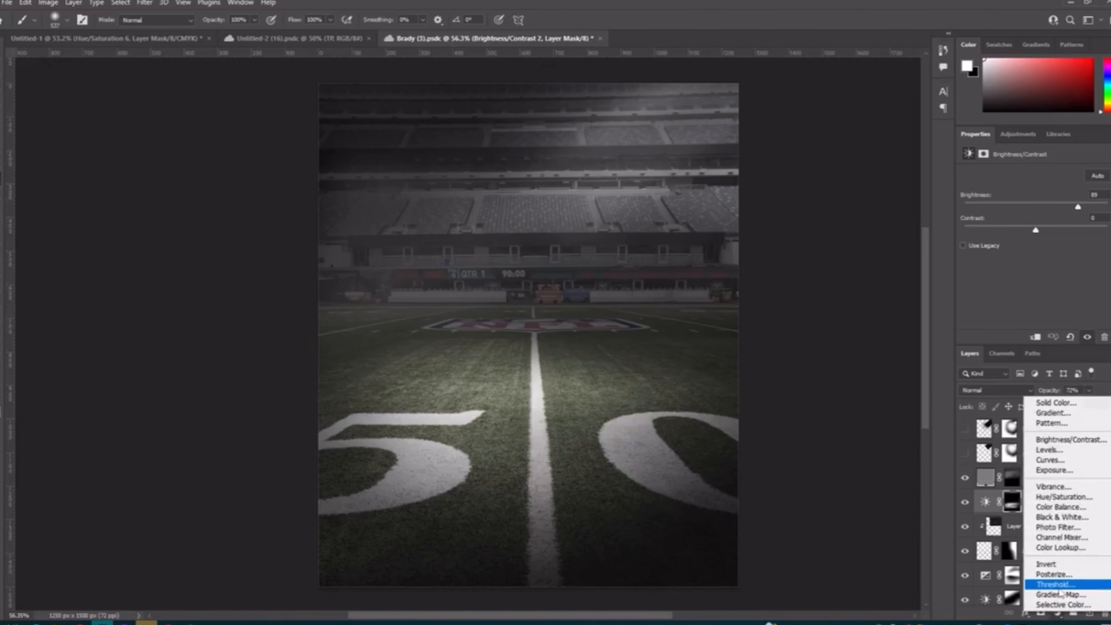
left_click(1001, 484)
left_click(1031, 485)
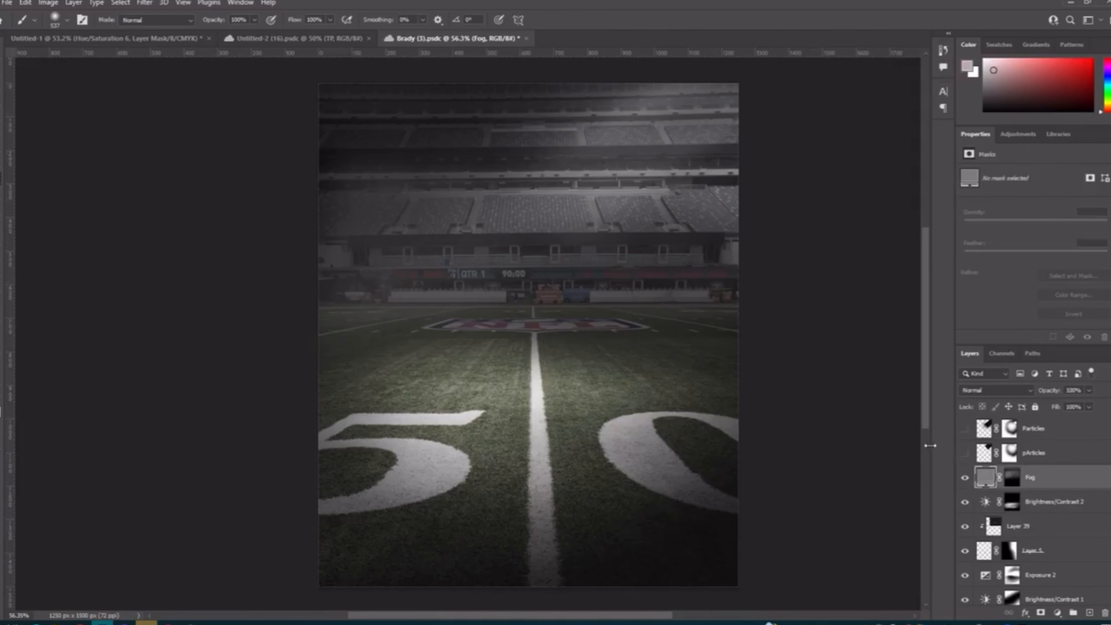
Step: Enlarge the brush further, select the Fog layer's mask and check the fog's effect through its visibility
left_click_drag(509, 281, 540, 287)
left_click(1012, 482)
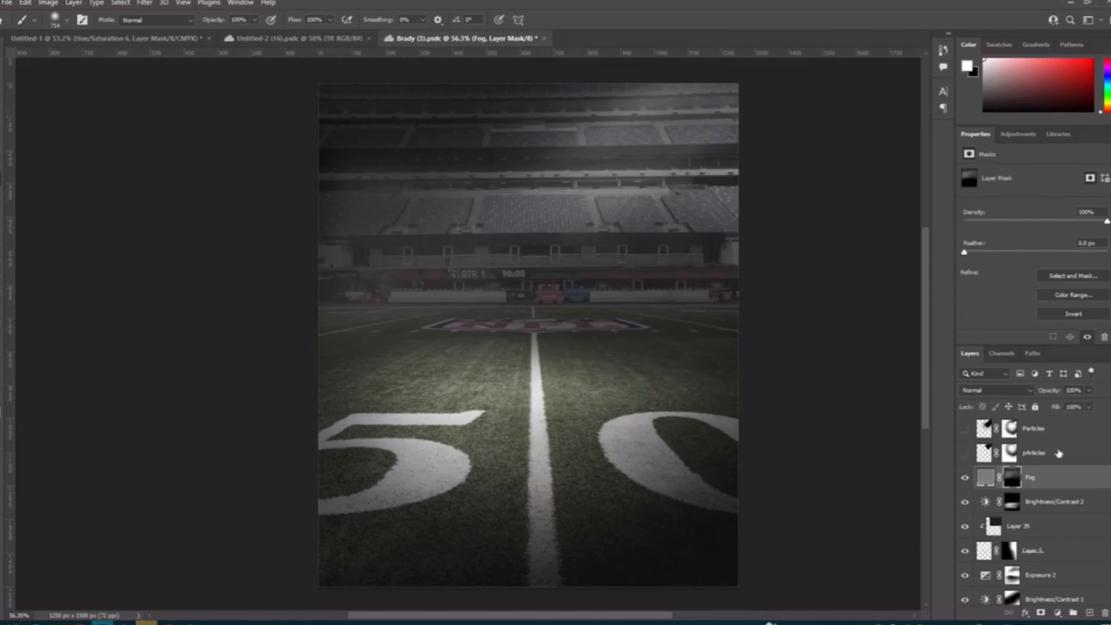
left_click(965, 477)
Step: Try painting fog across the stands on the Fog mask at full flow and again at a low flow, undoing both strokes
mouse_move(345, 275)
left_mouse_down()
mouse_move(541, 292)
mouse_move(653, 191)
left_mouse_up()
key("ctrl+z")
left_click(330, 20)
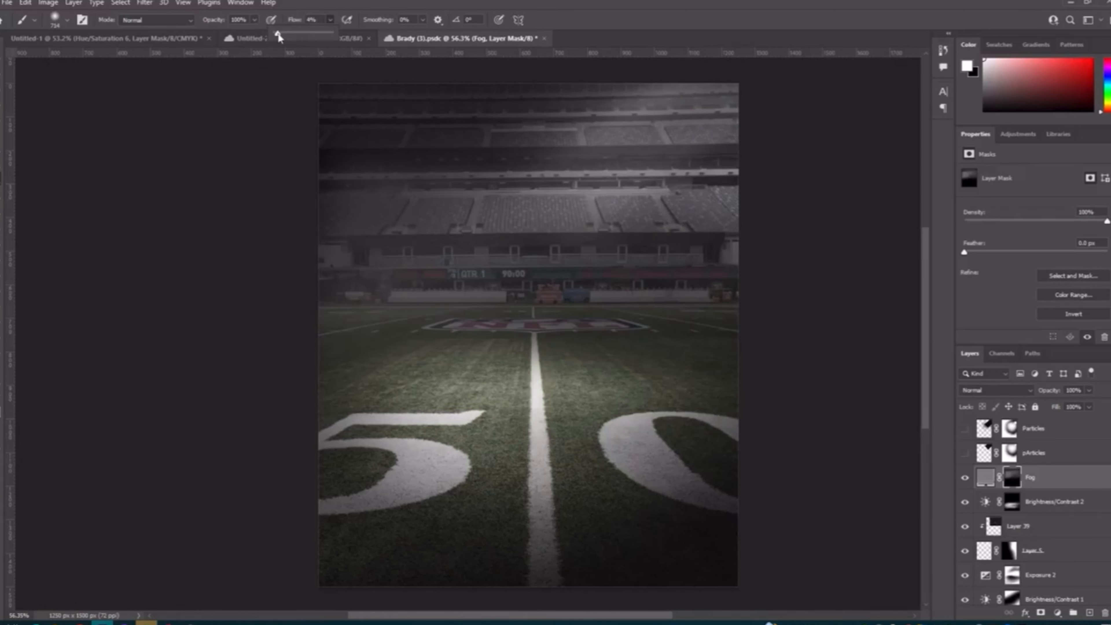
mouse_move(324, 267)
left_mouse_down()
mouse_move(321, 281)
mouse_move(543, 268)
mouse_move(596, 154)
mouse_move(377, 173)
left_mouse_up()
key("ctrl+z")
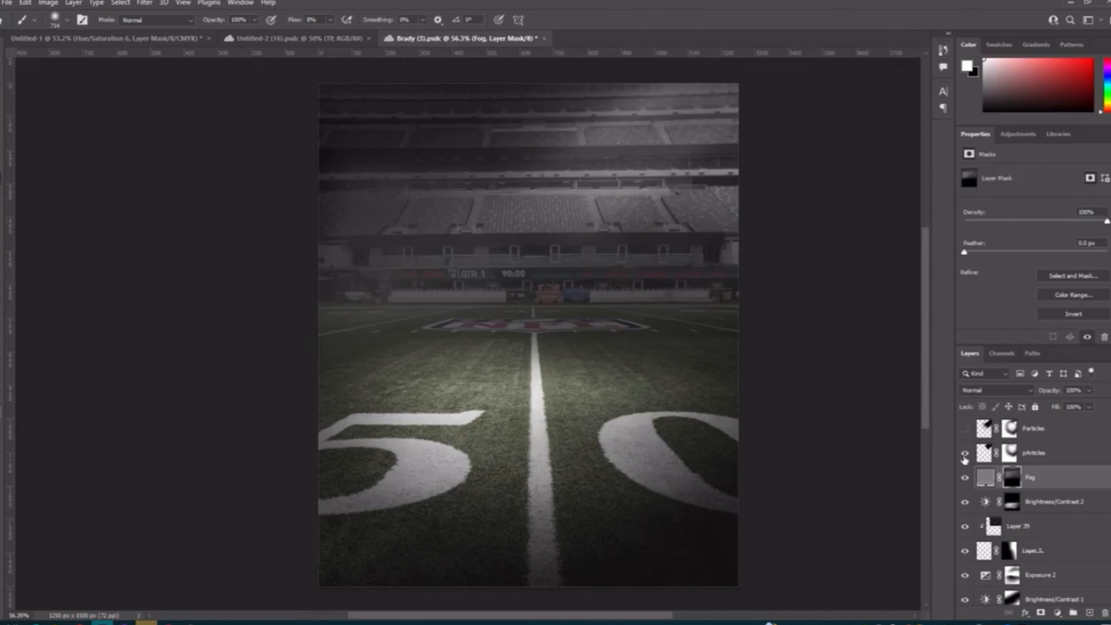
Step: Show the pArticles and Particles layers above Fog and examine the specks over the stands up close
scroll(570, 348, "up", 1)
scroll(1018, 474, "up", 1)
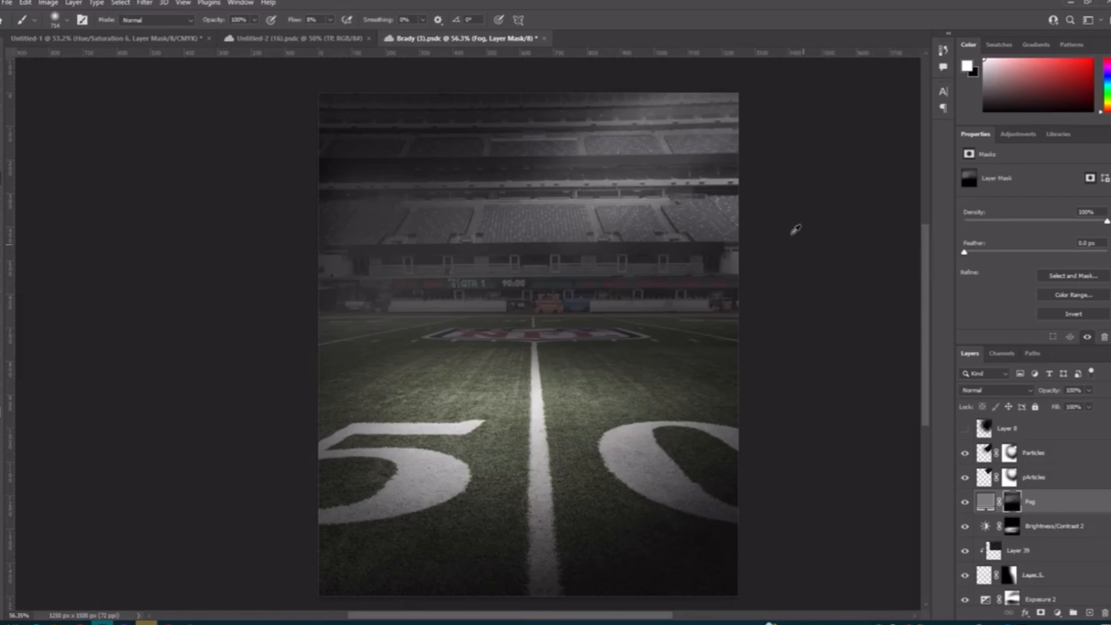
scroll(797, 230, "up", 9)
scroll(749, 103, "up", 5)
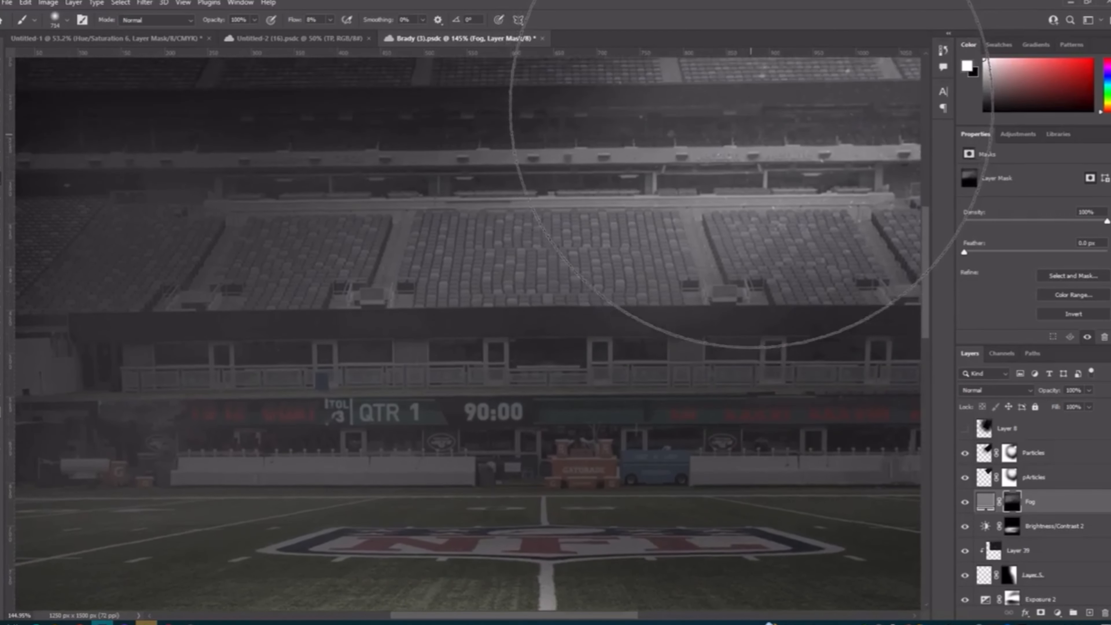
scroll(752, 103, "up", 5)
scroll(759, 118, "right", 5)
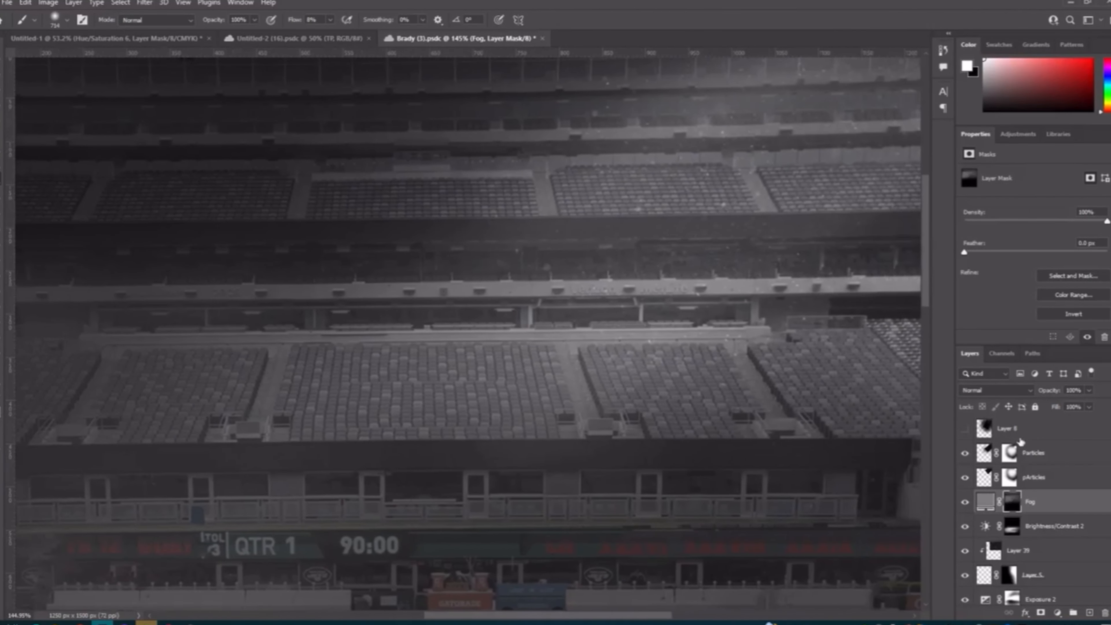
scroll(588, 315, "down", 8)
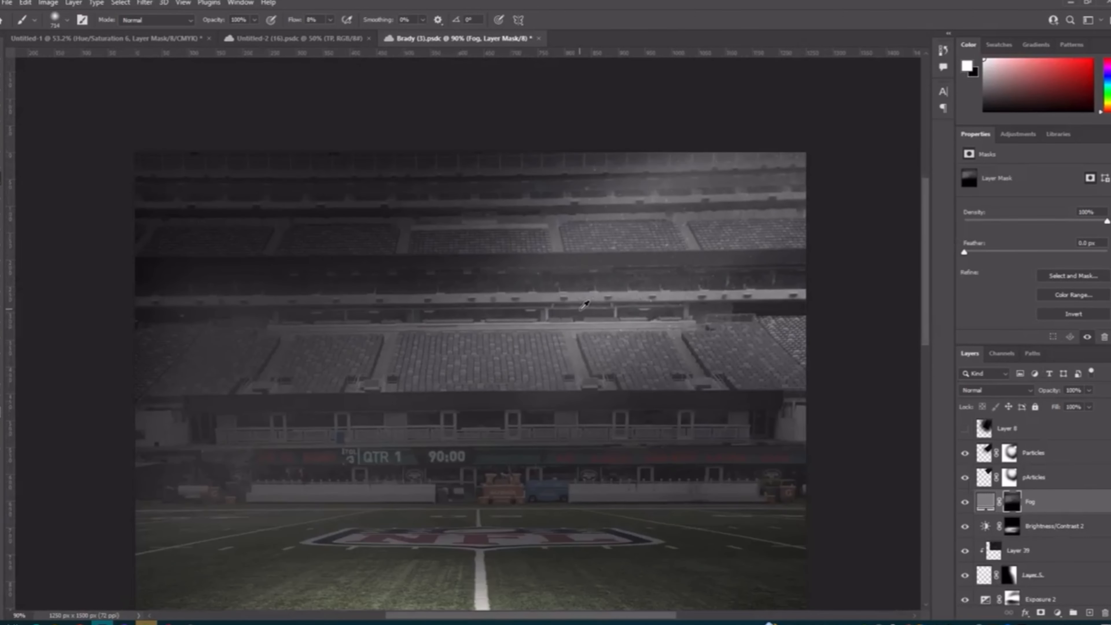
Step: Select the pArticles layer and show Layer 8 and Layer 8 copy above the two particle layers
scroll(584, 312, "down", 5)
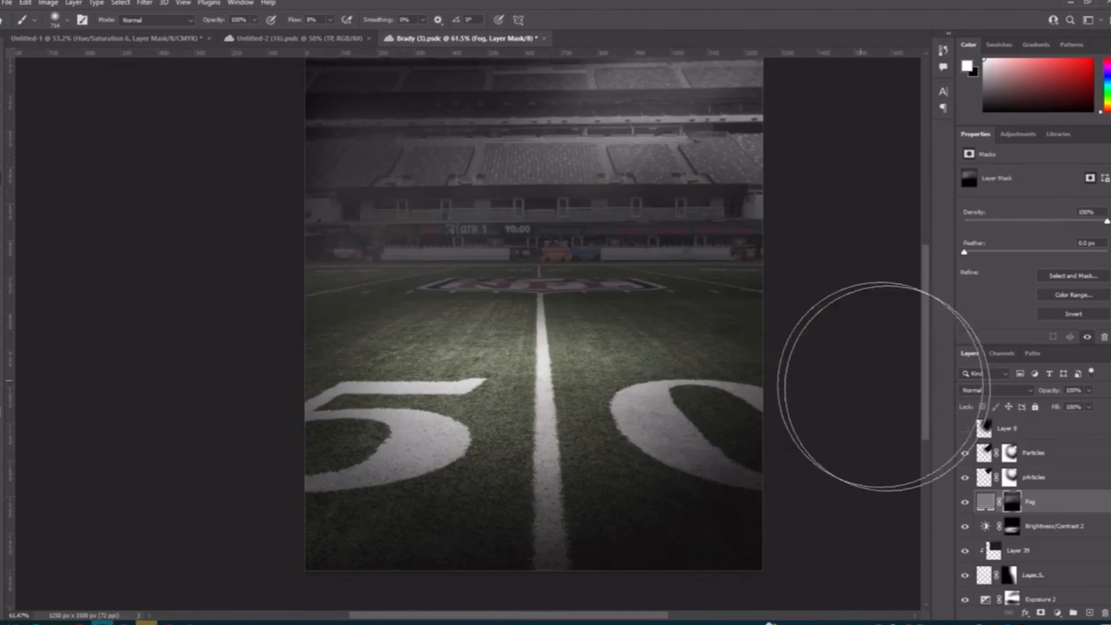
left_click(993, 473)
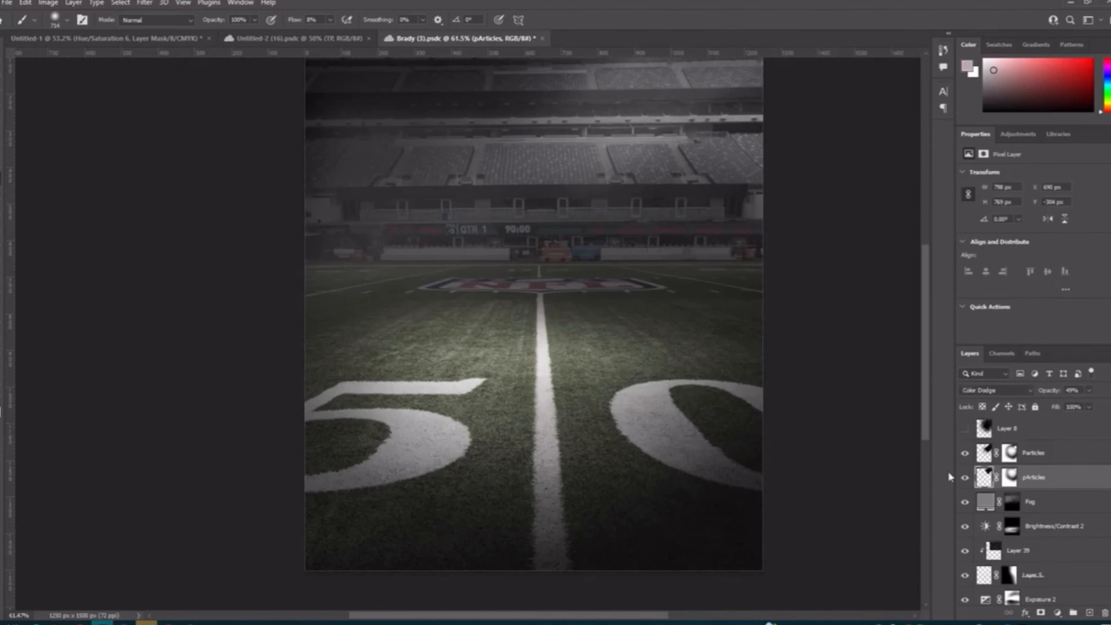
scroll(770, 412, "up", 2)
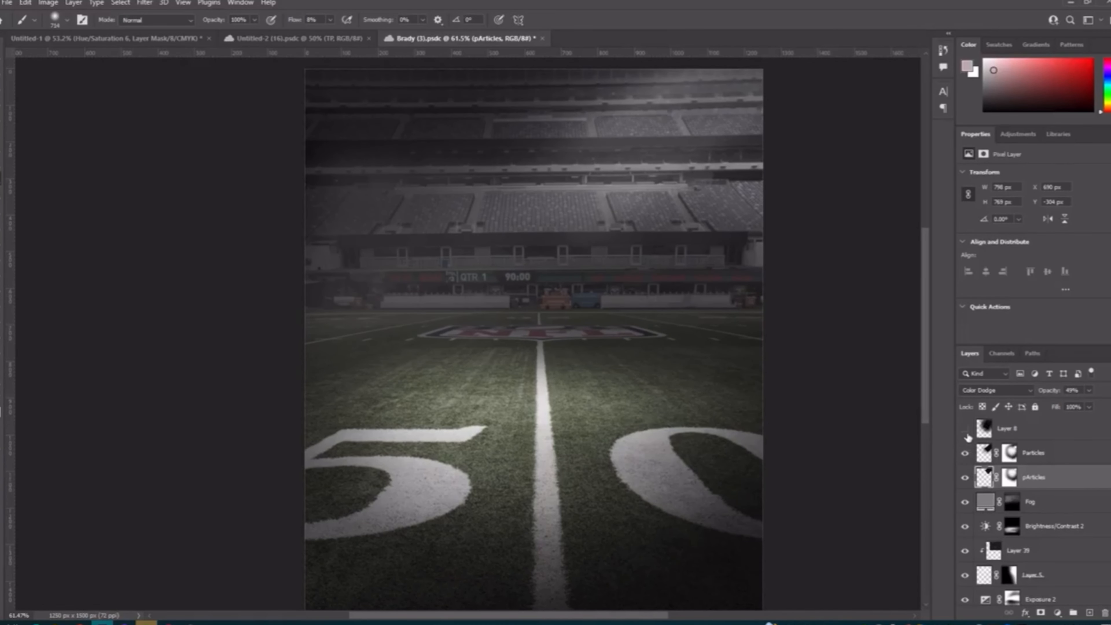
scroll(973, 460, "up", 3)
left_click(965, 527)
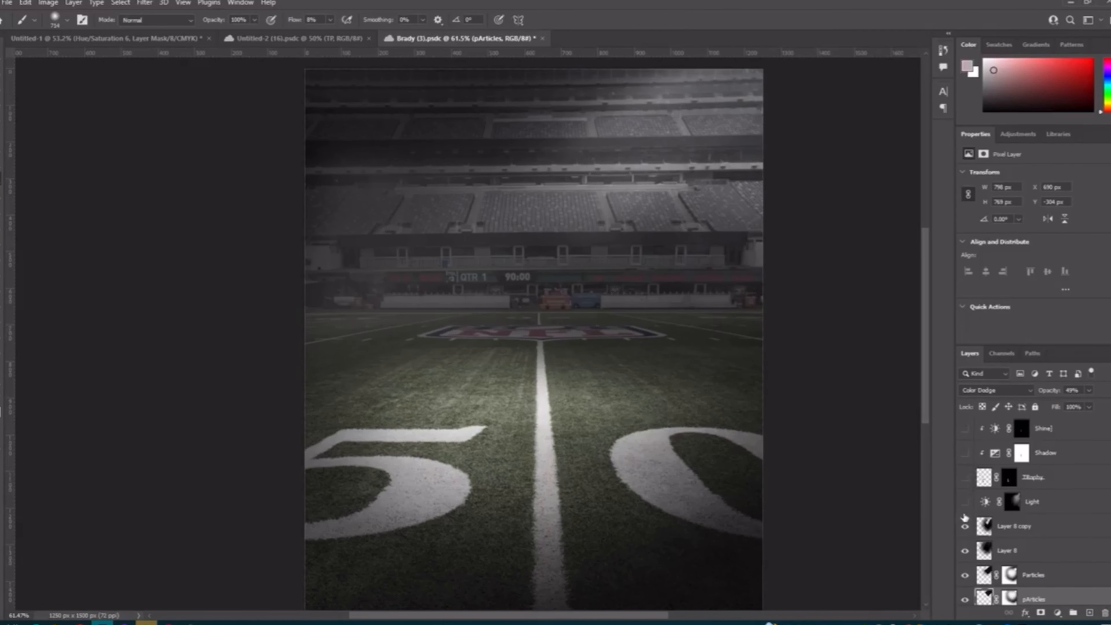
Step: Show the Light brightness layer, compare the image with and without it, and select its layer mask
left_click(965, 502)
scroll(658, 410, "down", 1)
left_click(994, 501)
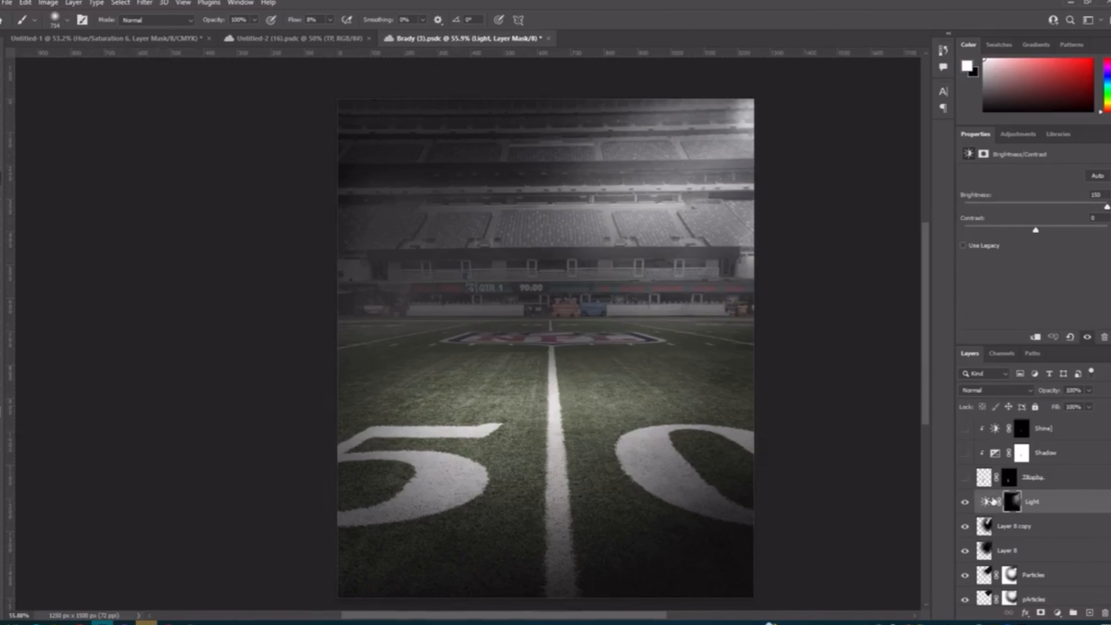
left_click(966, 502)
left_click(966, 503)
left_click(985, 501)
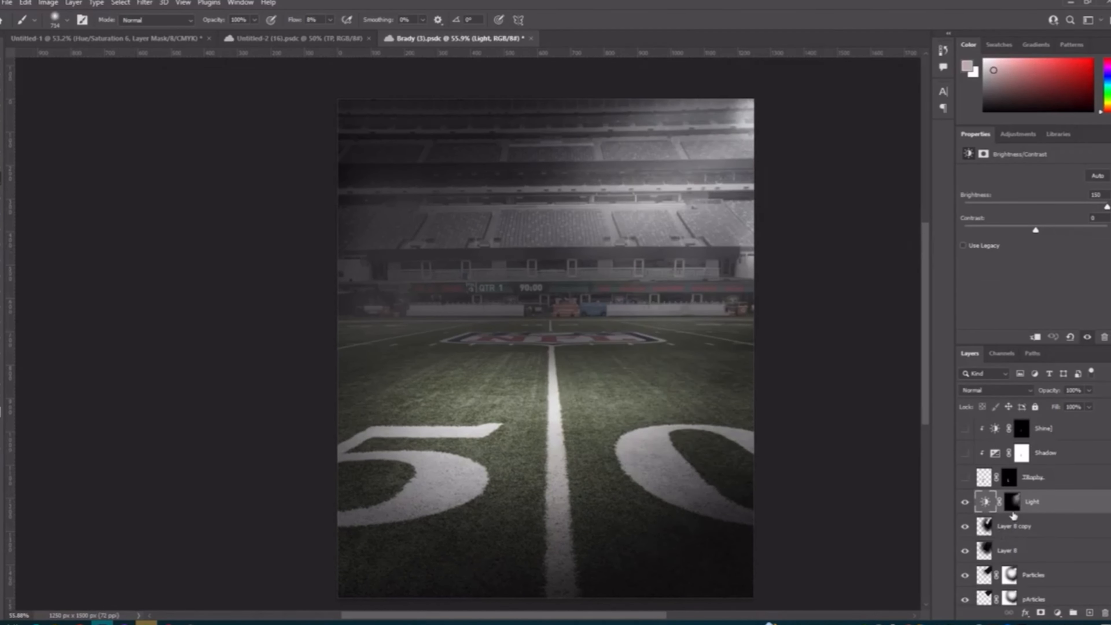
left_click(1012, 502)
scroll(675, 362, "down", 1)
scroll(737, 258, "up", 1)
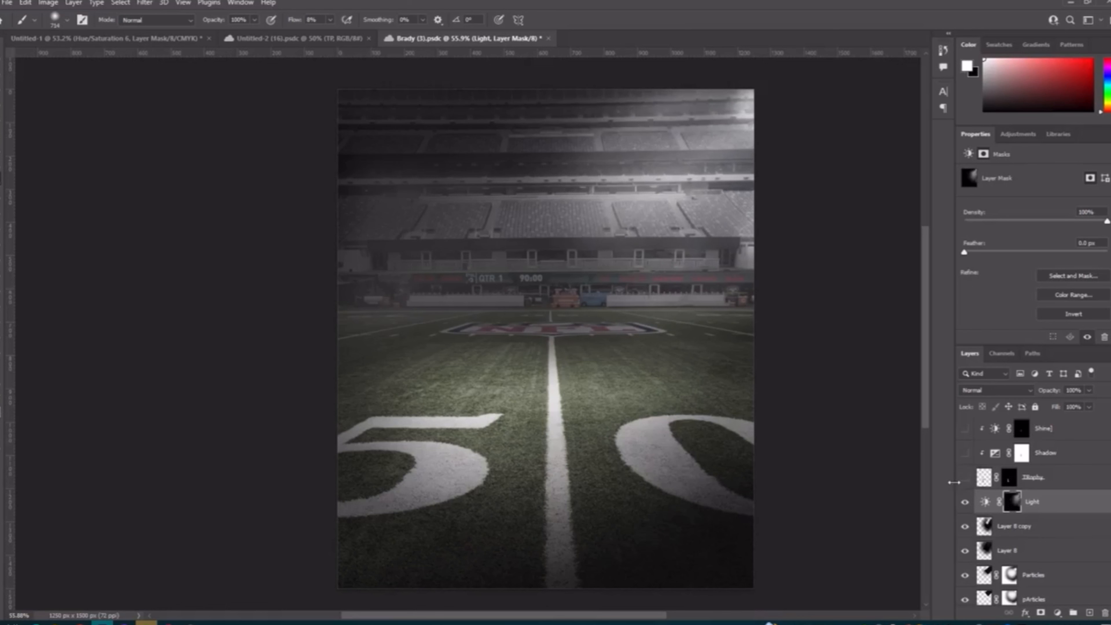
Step: Show the TRophy layer on the field and examine the trophy up close
left_click_drag(520, 419, 510, 419)
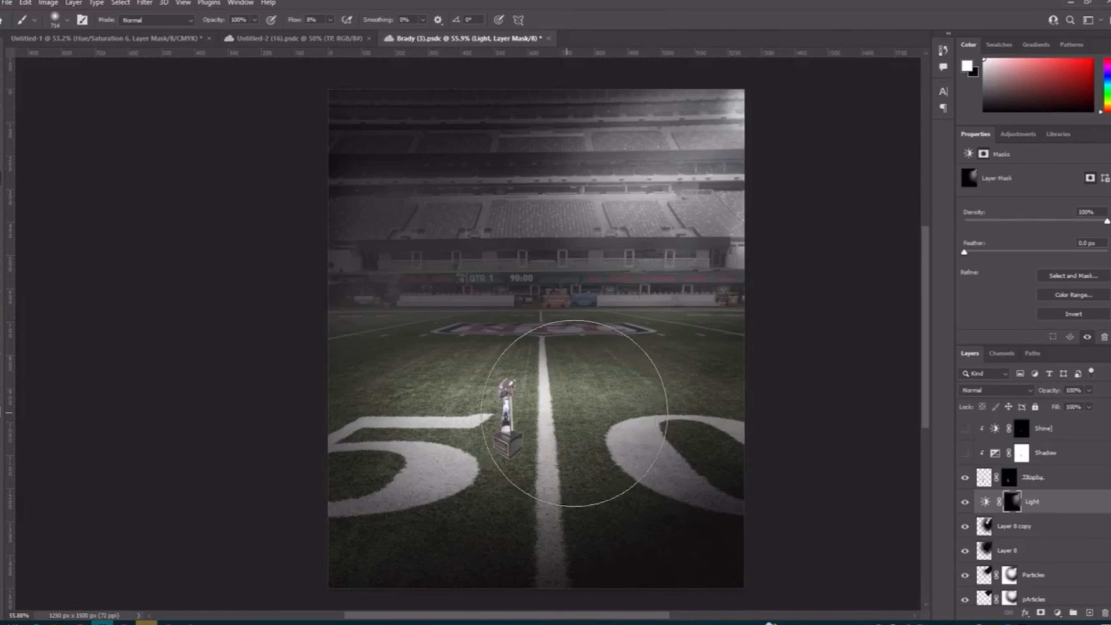
left_click(964, 452)
scroll(490, 466, "up", 6)
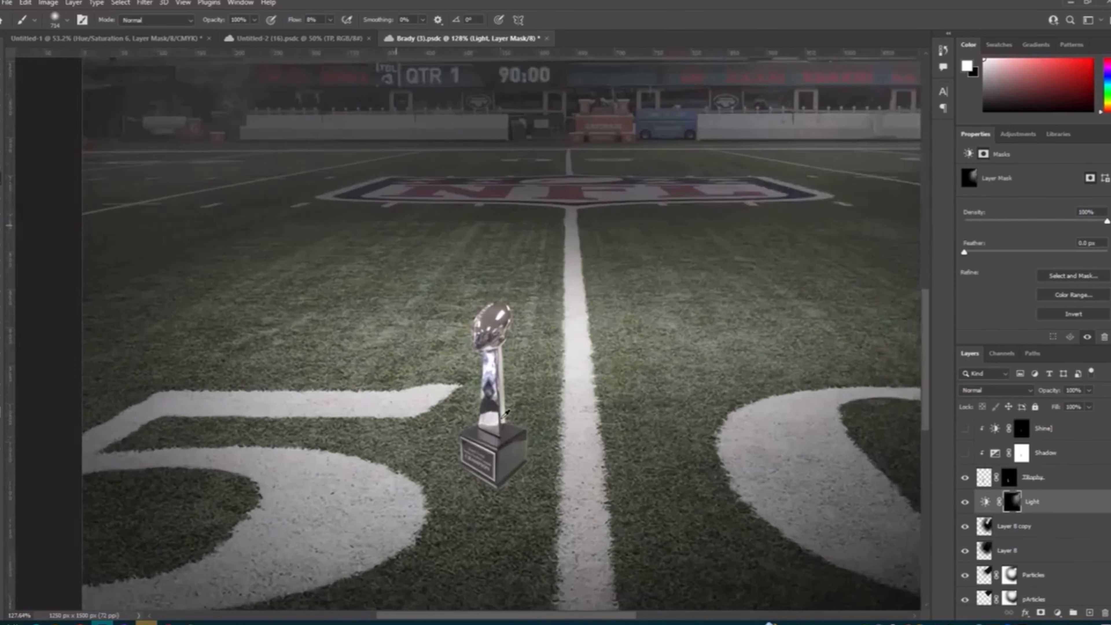
scroll(485, 469, "up", 2)
scroll(487, 470, "down", 8)
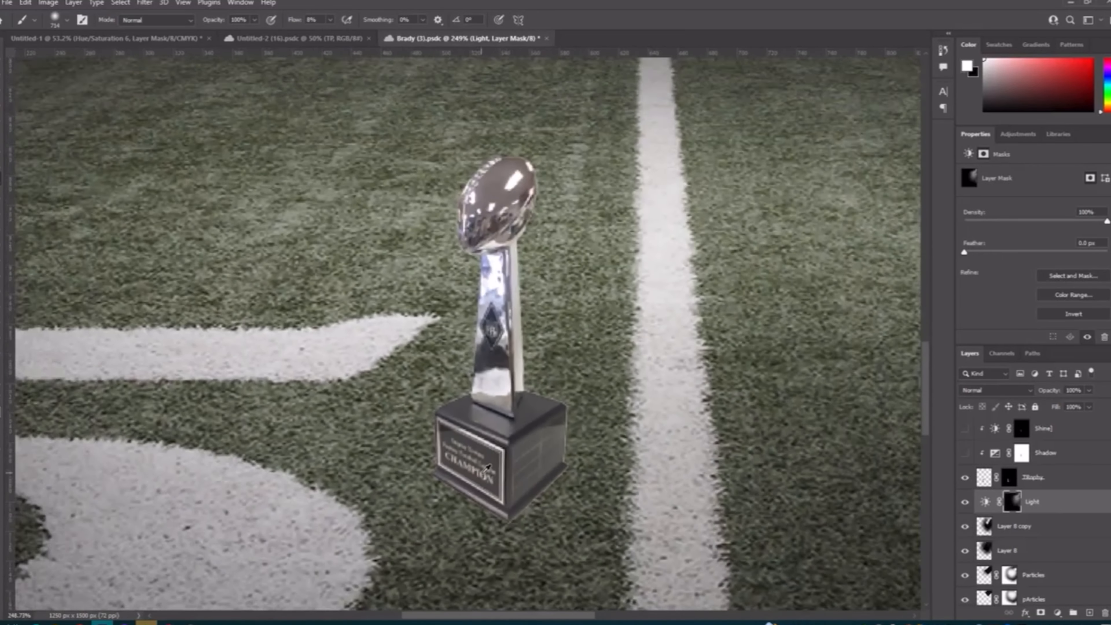
scroll(506, 446, "down", 2)
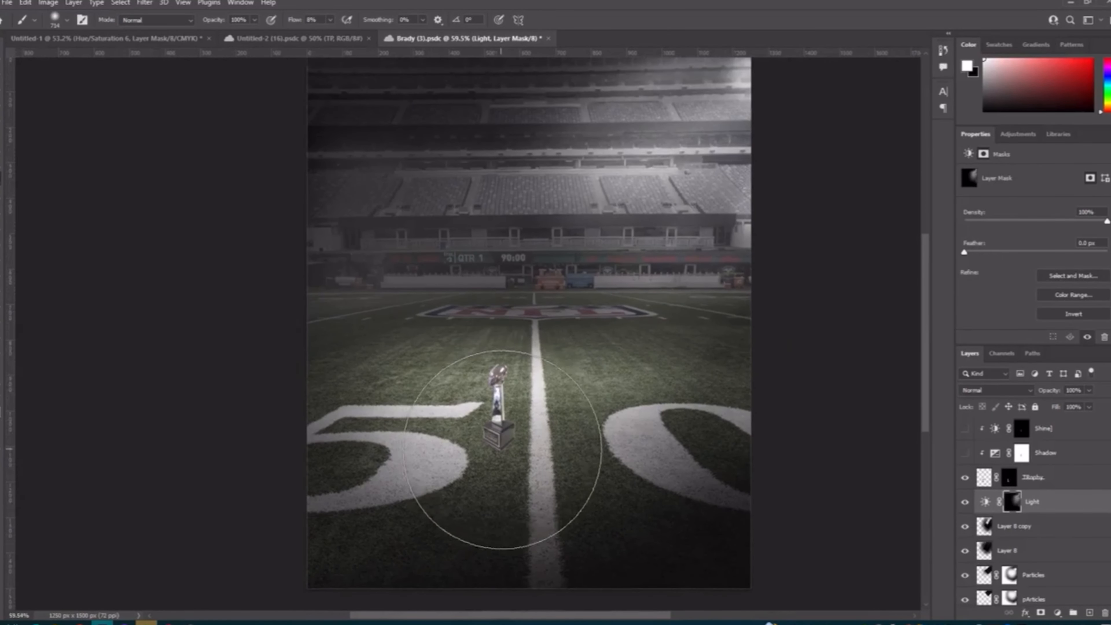
Step: Show the Shadow exposure layer clipped to the trophy and select its adjustment to display the exposure settings
left_click(966, 454)
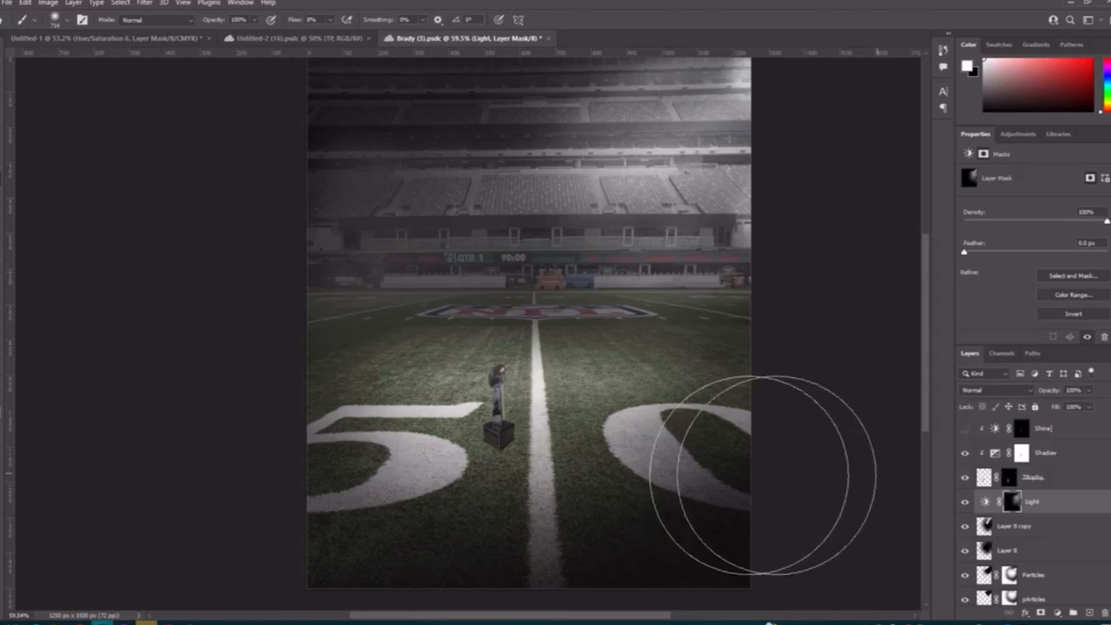
scroll(692, 469, "up", 1)
scroll(687, 468, "right", 1)
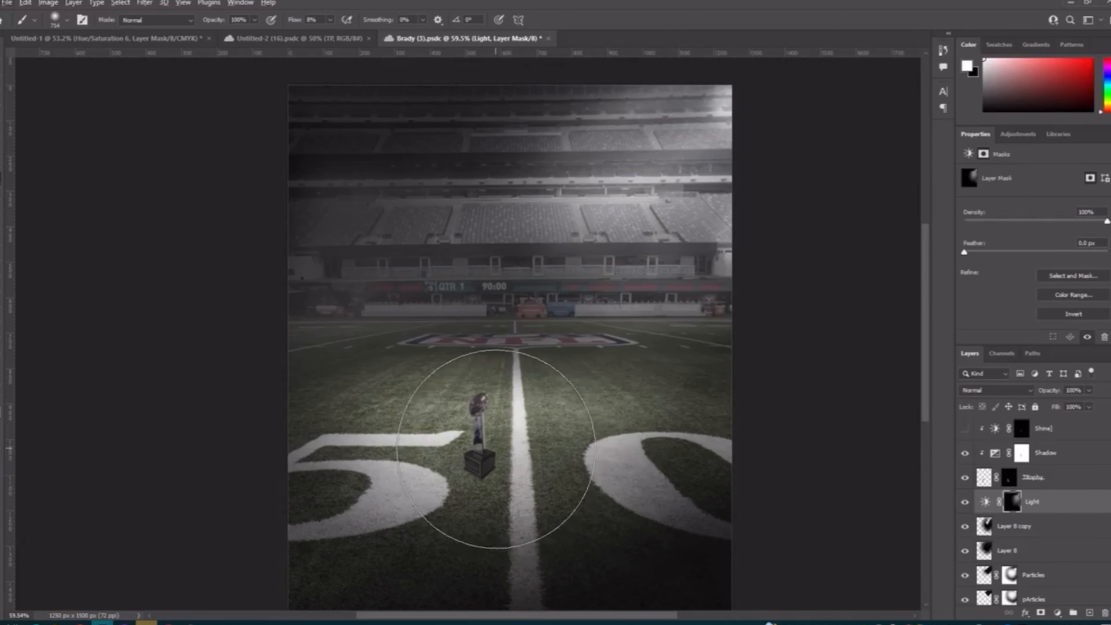
scroll(459, 446, "down", 1)
left_click(984, 483)
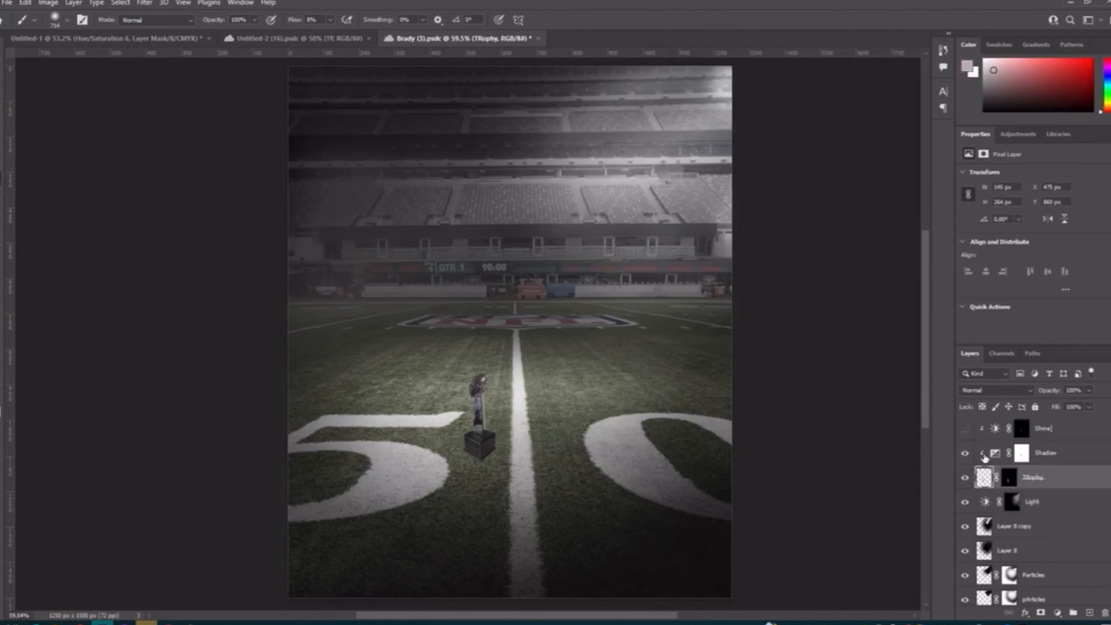
left_click(991, 457)
left_click(995, 454)
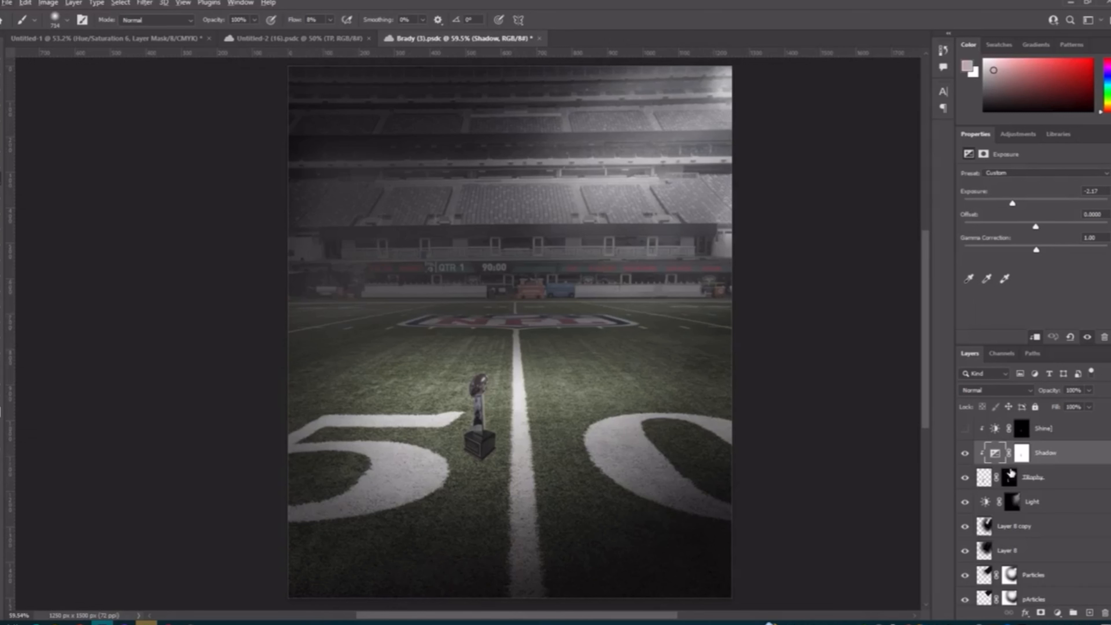
Step: Show and select the Shine brightness layer above Shadow, and examine the highlights on the trophy's football
scroll(1010, 475, "up", 1)
left_click(963, 456)
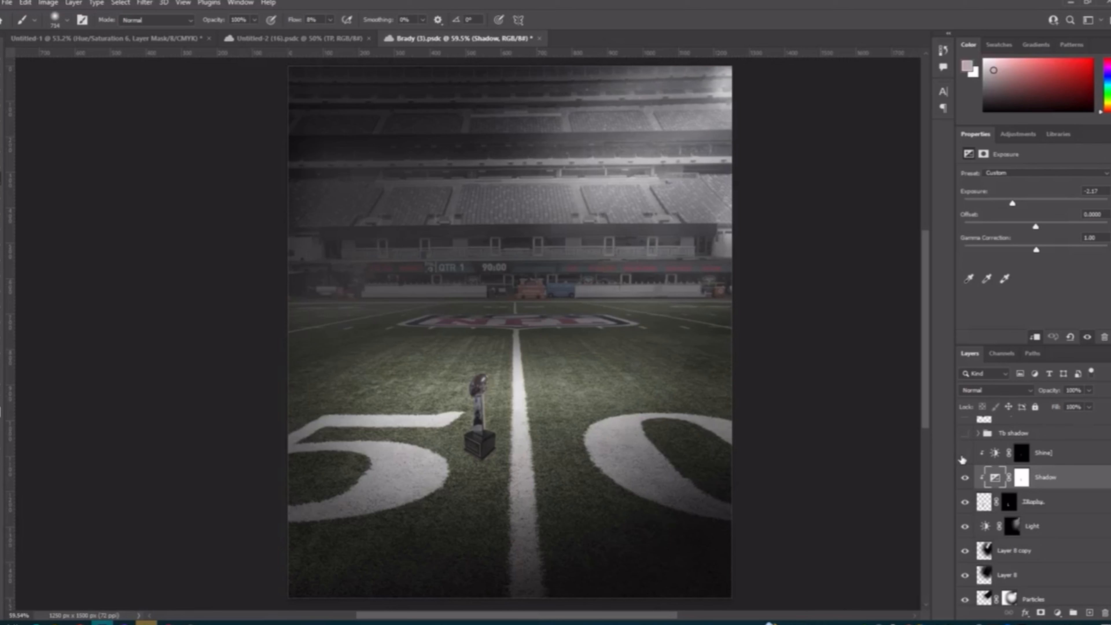
left_click(963, 456)
left_click(988, 459)
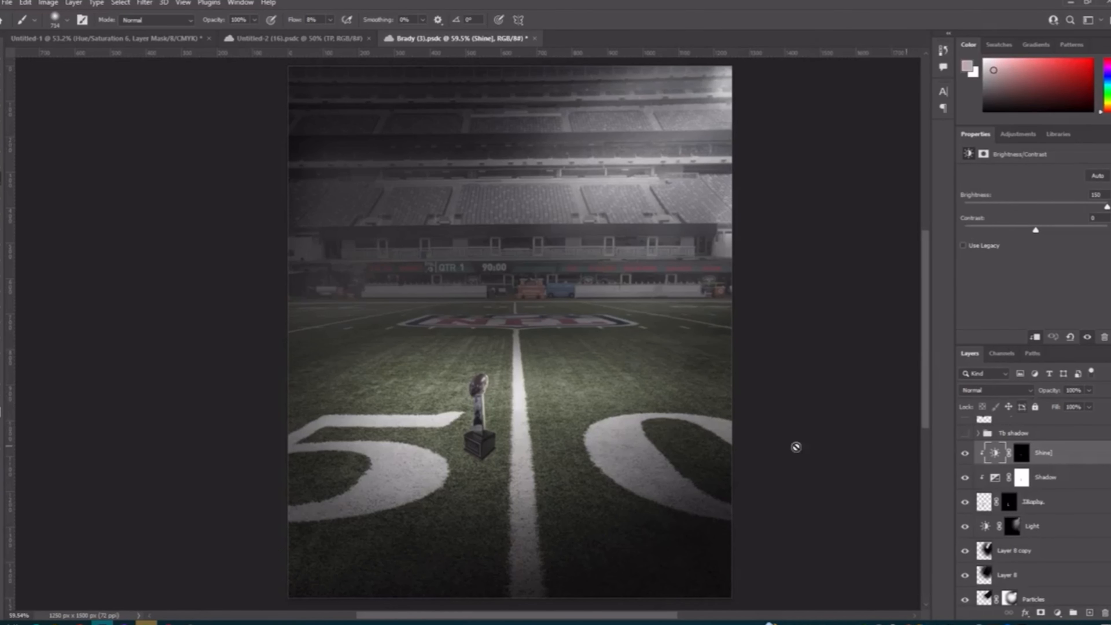
scroll(482, 385, "up", 8)
scroll(439, 371, "down", 1)
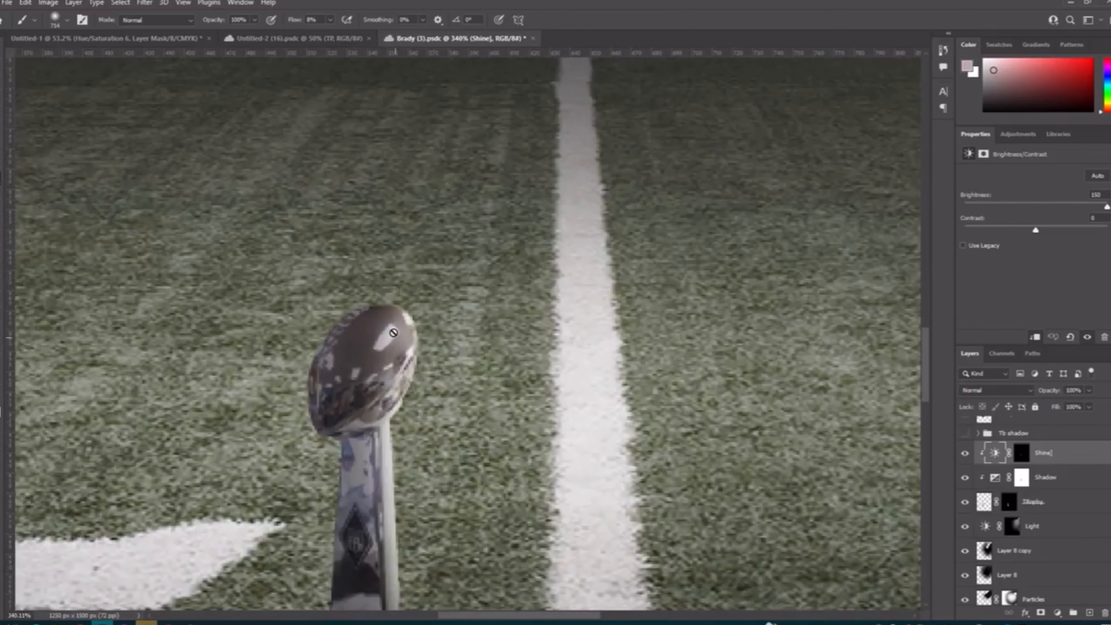
scroll(403, 502, "down", 7)
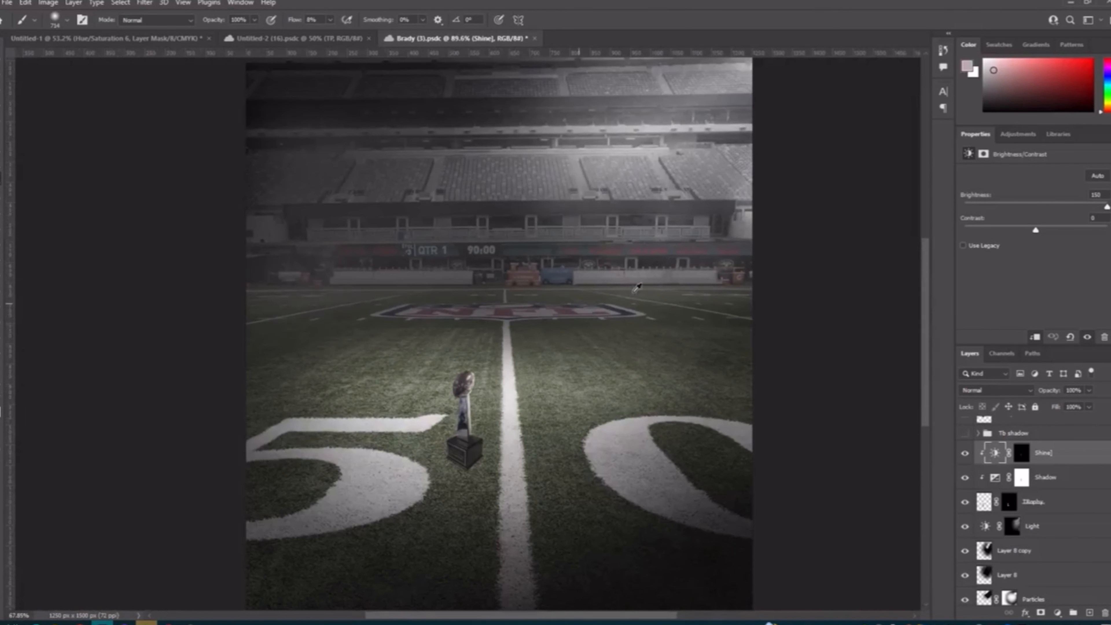
Step: Show the Brady layer above the trophy and examine the player cutout against the stadium
scroll(980, 475, "up", 2)
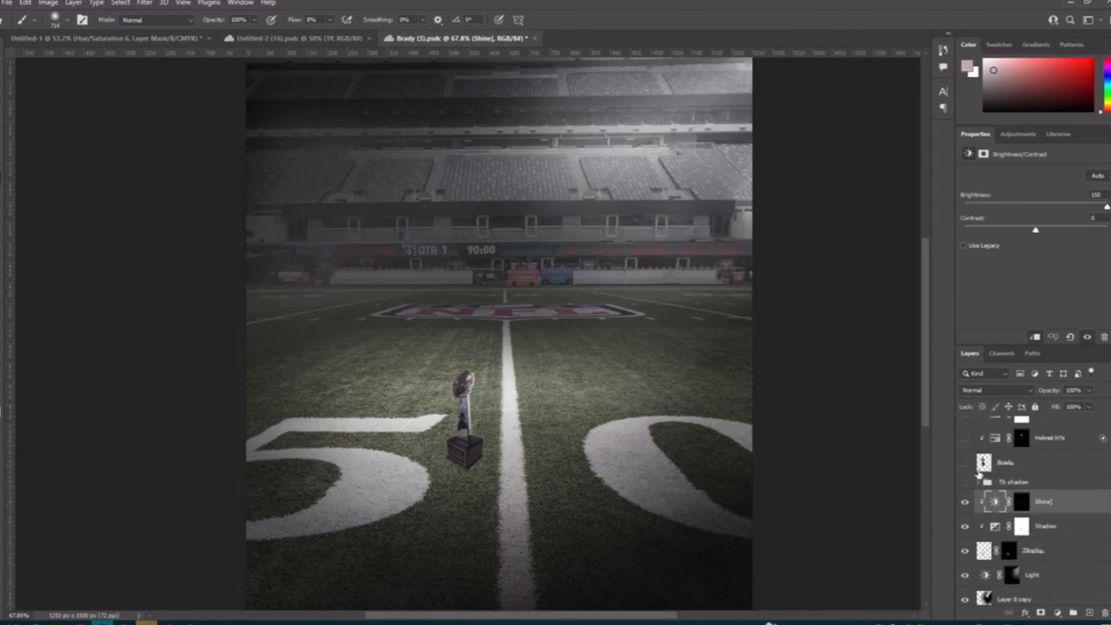
left_click(965, 463)
scroll(690, 472, "down", 2)
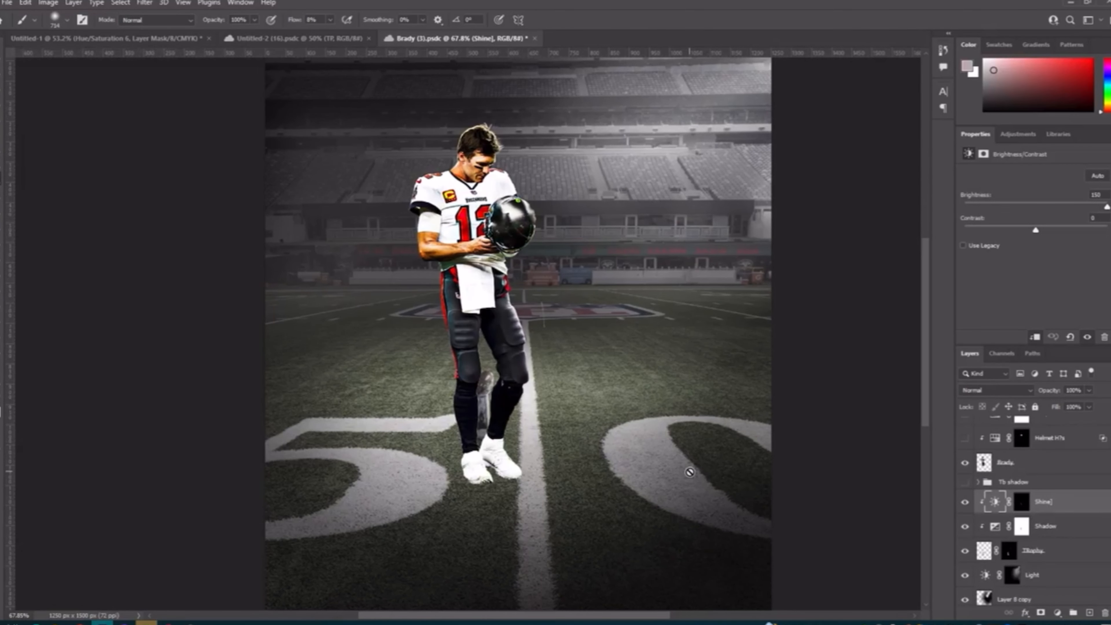
scroll(695, 467, "down", 1)
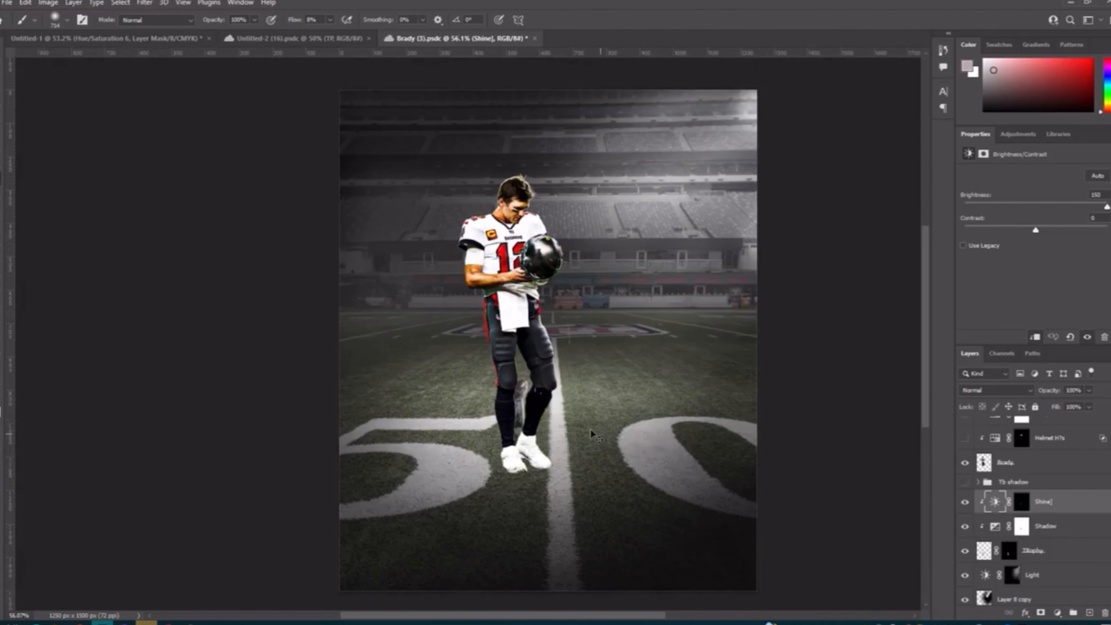
scroll(504, 303, "up", 4)
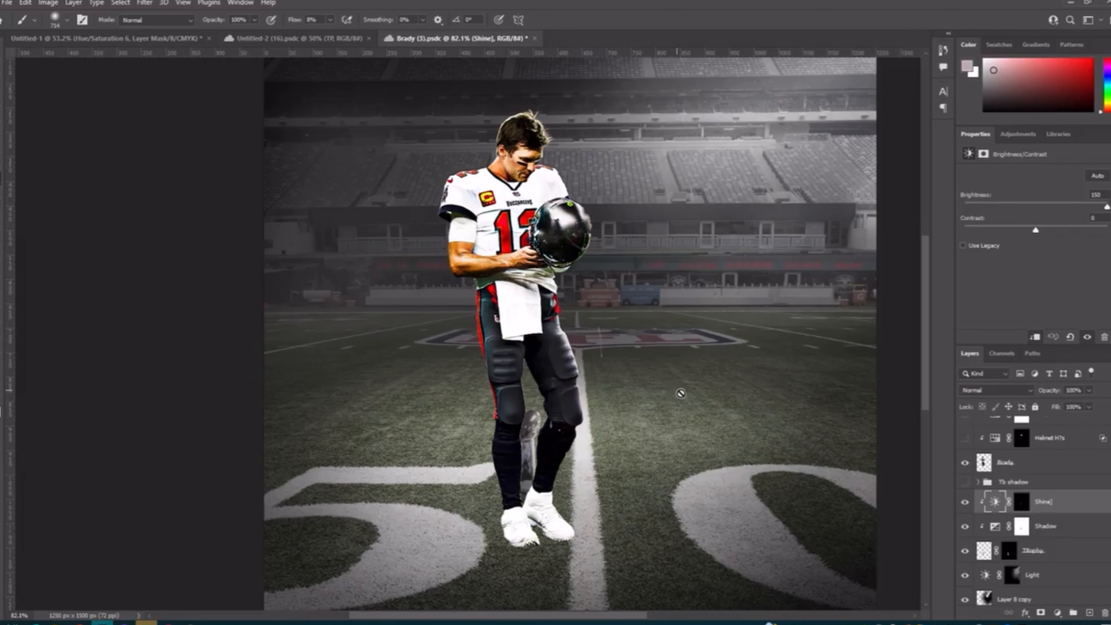
scroll(682, 394, "down", 4)
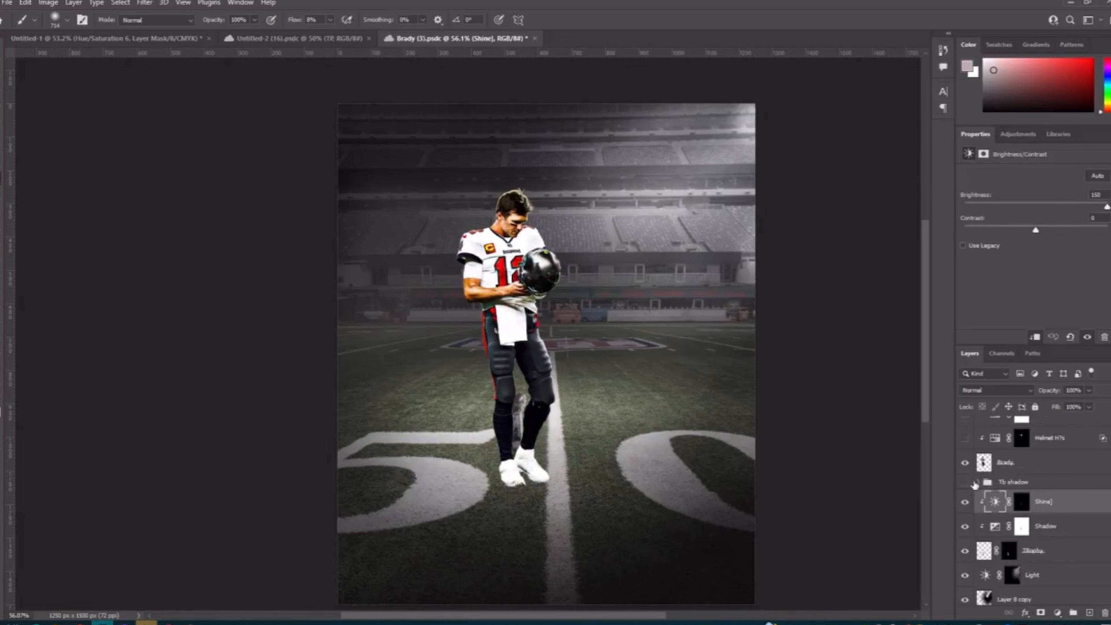
Step: Expand and show the Tb shadow group, leaving only Layer 16 visible and hiding Layer 9 and Layer 1 copy 2
left_click(979, 482)
left_click(965, 502)
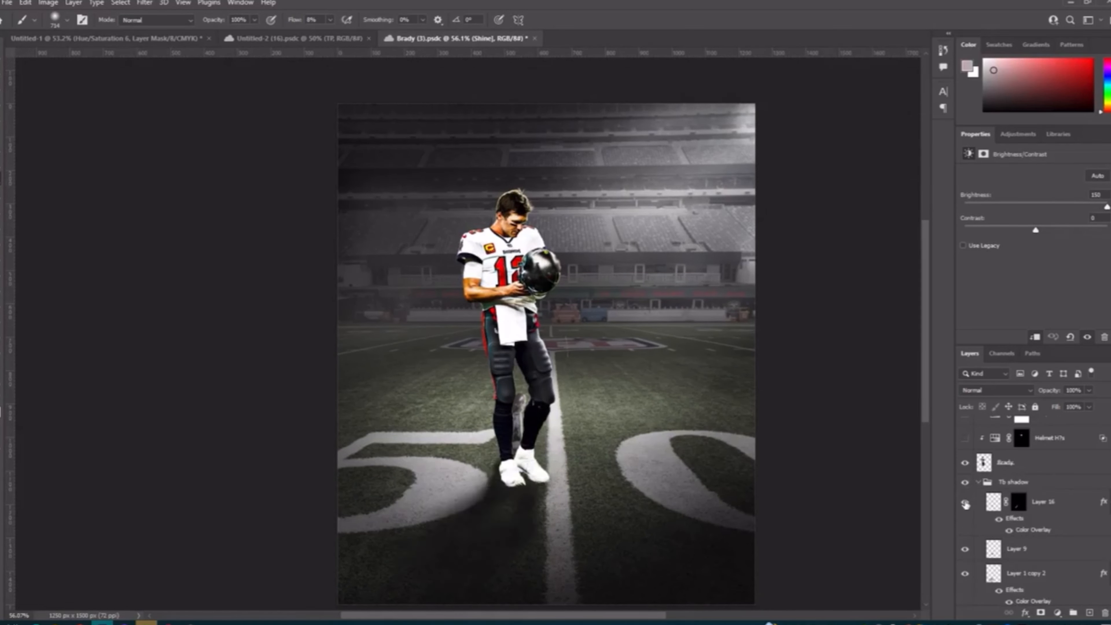
left_click(966, 573)
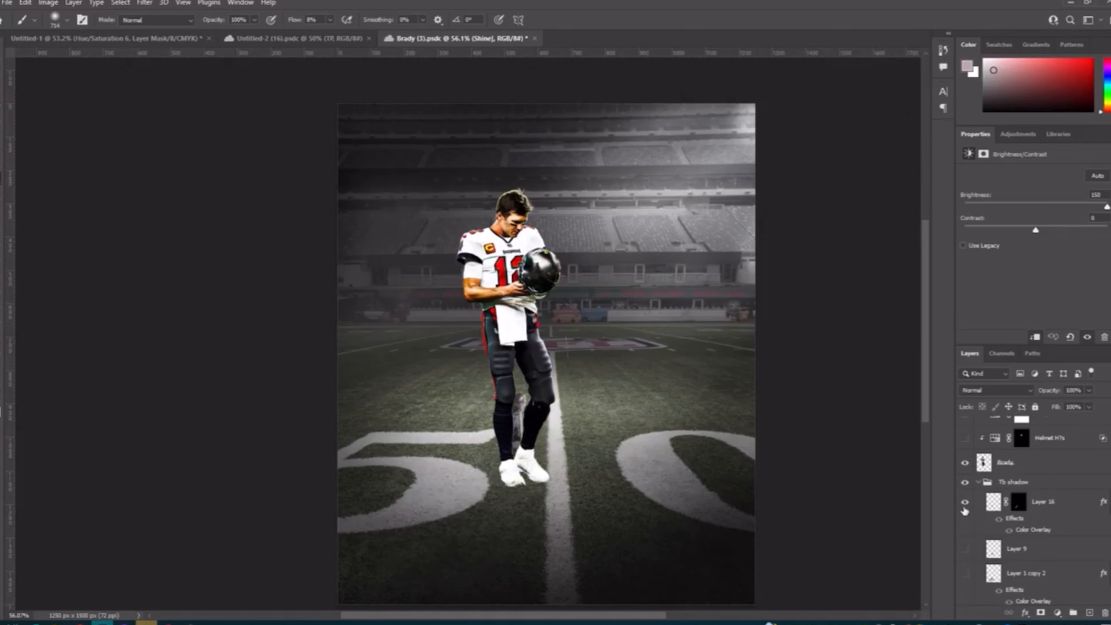
scroll(735, 486, "down", 1)
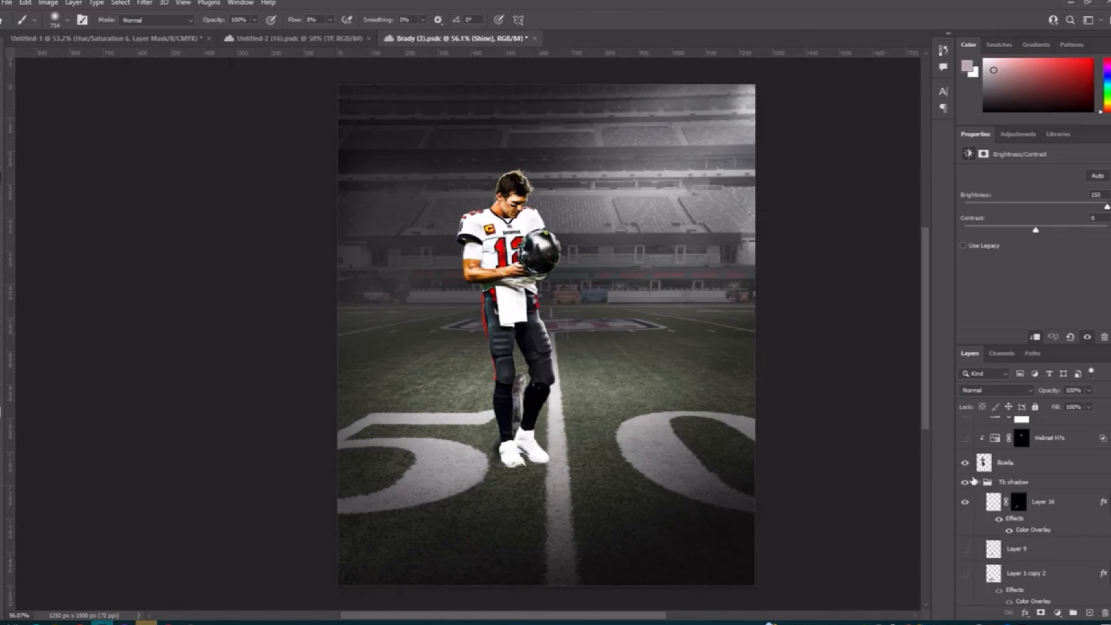
Step: Show Layer 9 in the Tb shadow group and examine the shadow around the player's shoes
left_click(965, 550)
left_click(964, 550)
scroll(636, 482, "down", 1)
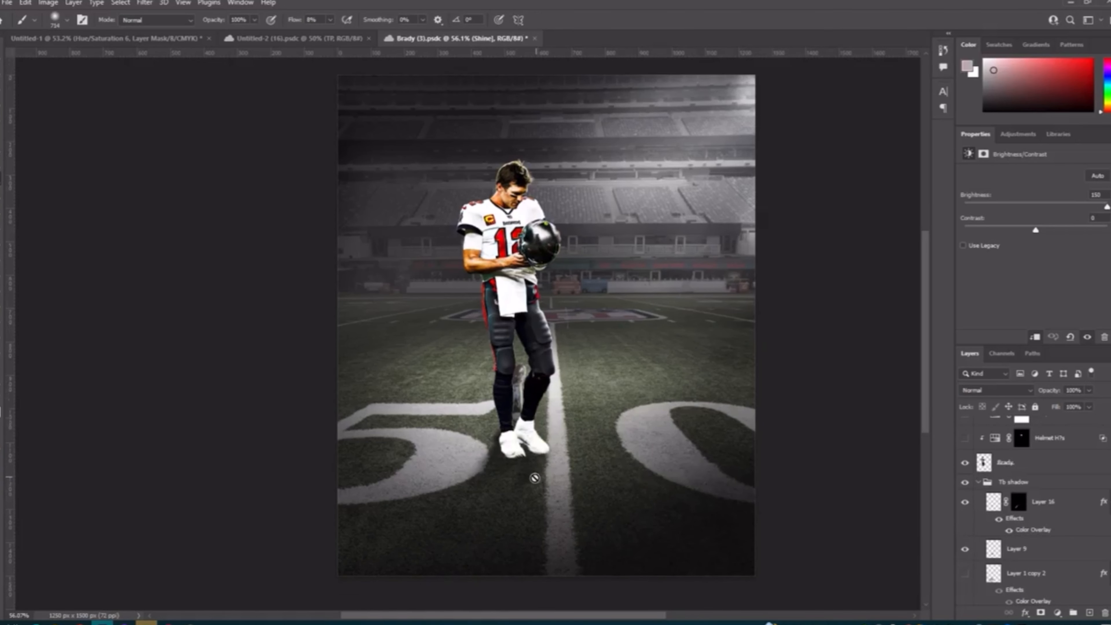
scroll(534, 478, "up", 4)
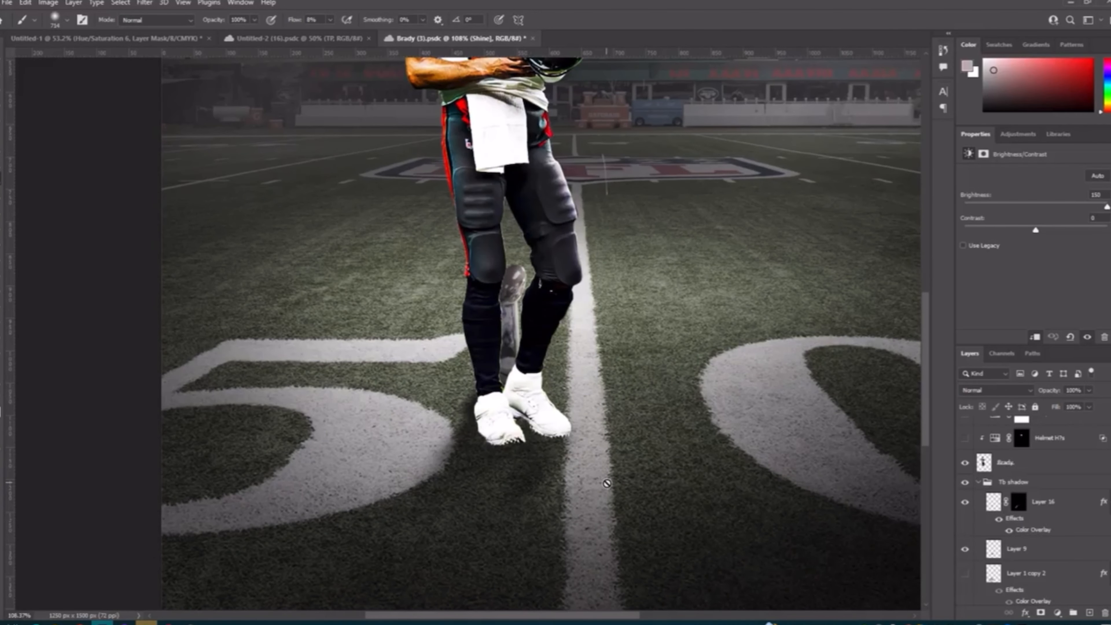
scroll(594, 423, "down", 3)
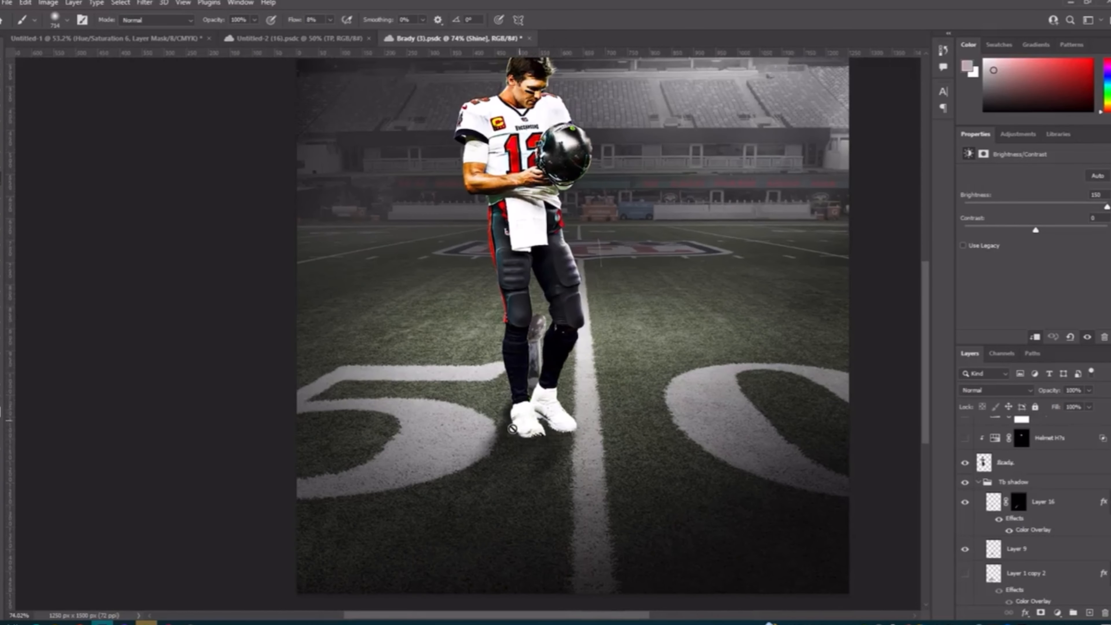
Step: Show Layer 1 copy 2 in the Tb shadow group and select it
left_click(961, 574)
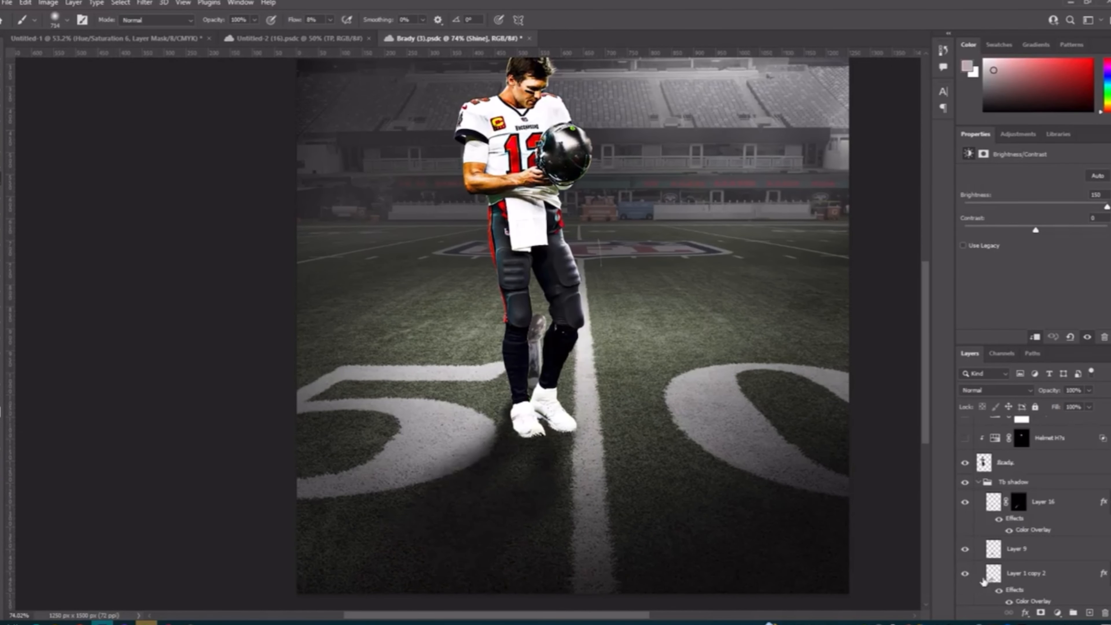
left_click(1006, 583)
scroll(1006, 581, "down", 2)
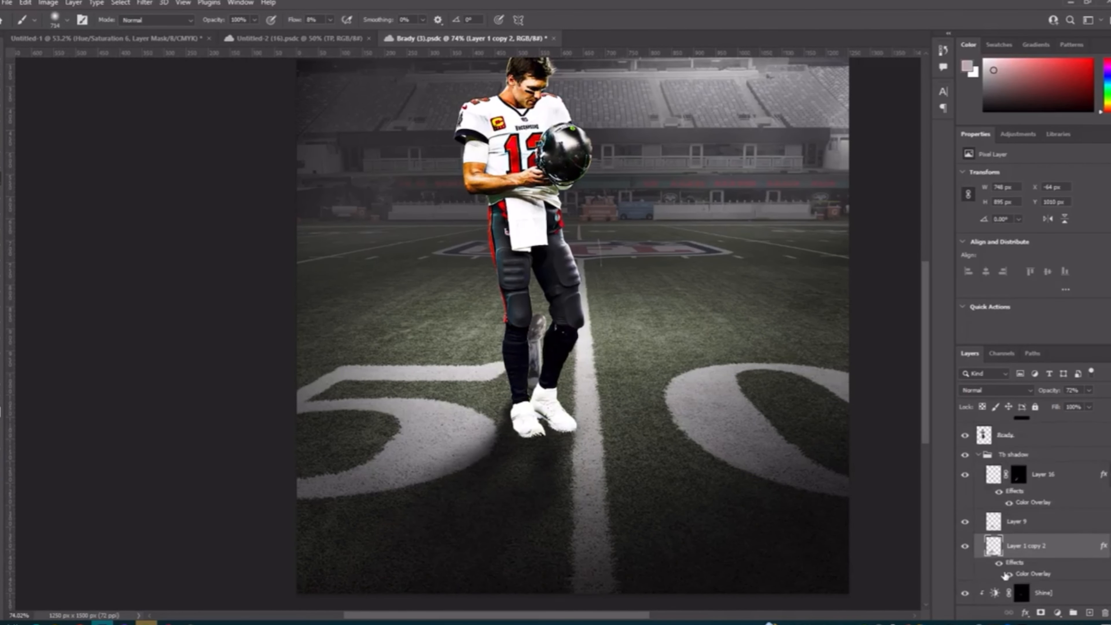
left_click(1039, 443)
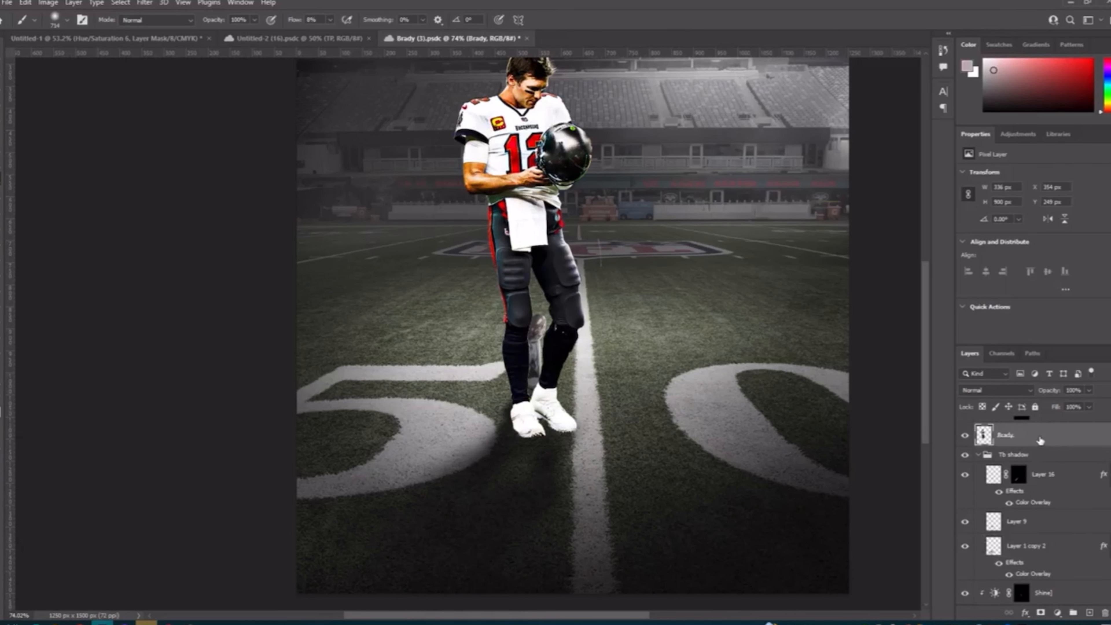
key("ctrl+t")
scroll(571, 346, "down", 1)
right_click(570, 347)
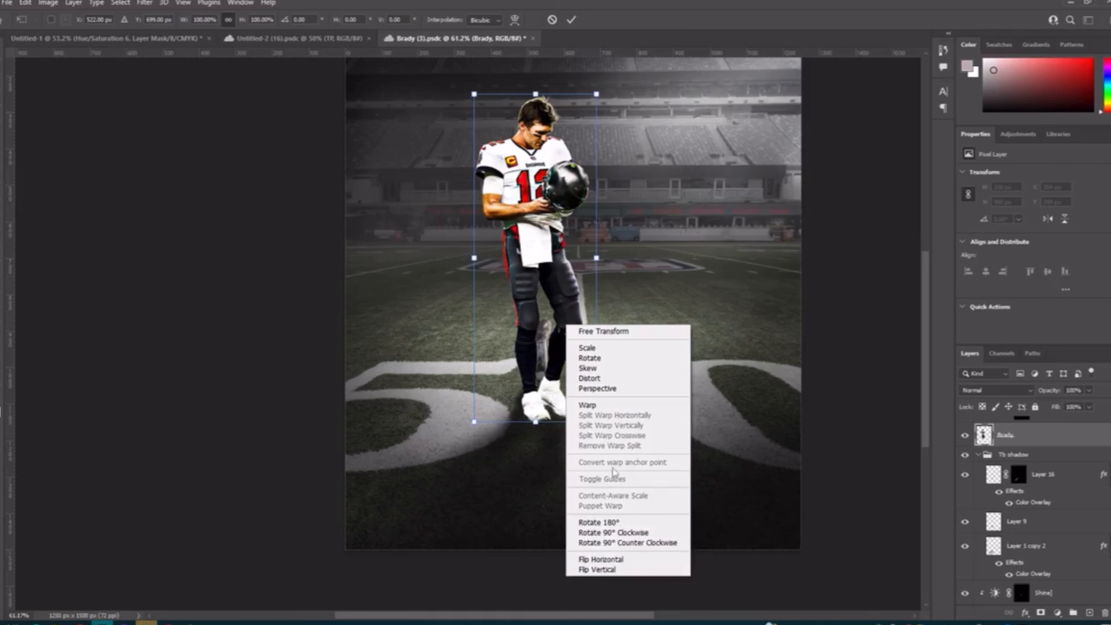
left_click(342, 496)
scroll(442, 546, "down", 1)
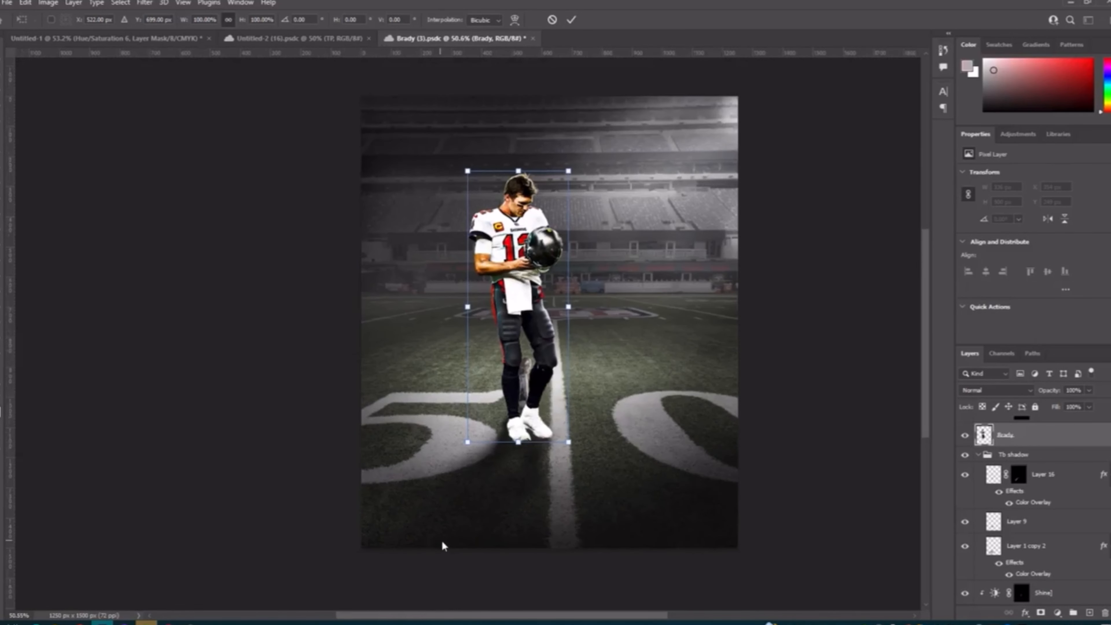
key("b")
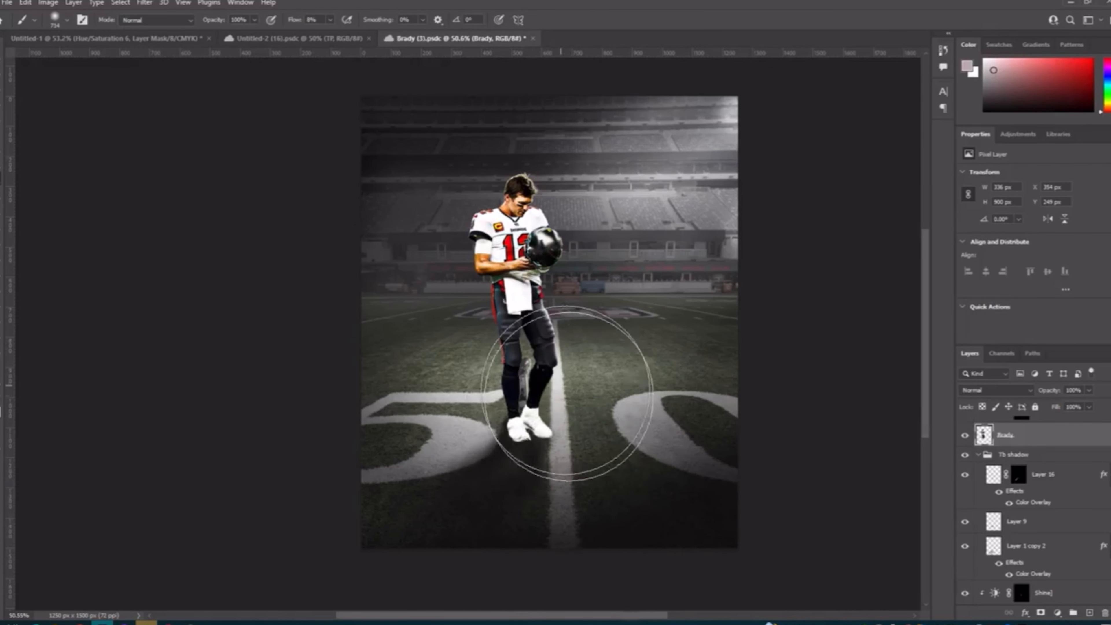
scroll(535, 449, "up", 2)
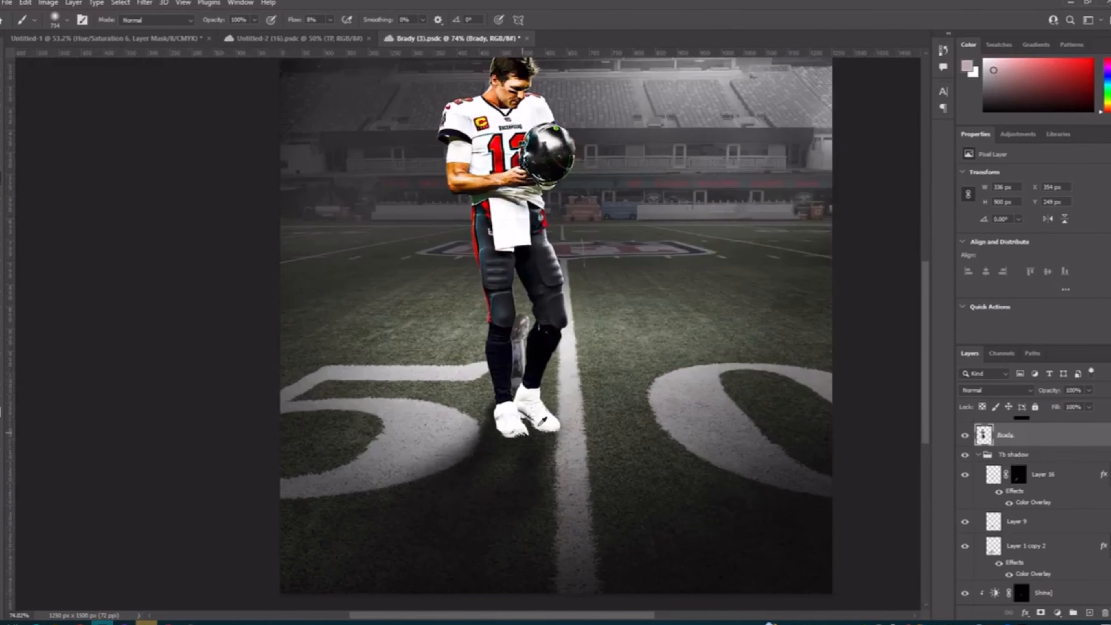
scroll(451, 504, "down", 2)
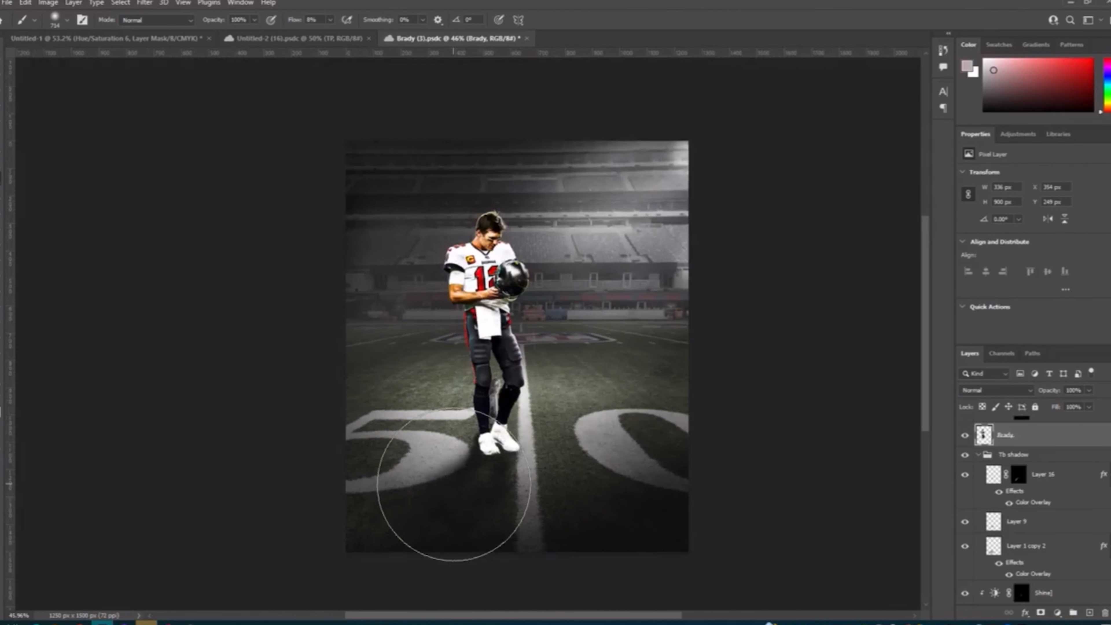
Step: Select Layer 1 copy 2 and soften its ground shadow below the player's shoes with the Eraser at 42% opacity
left_click(1028, 548)
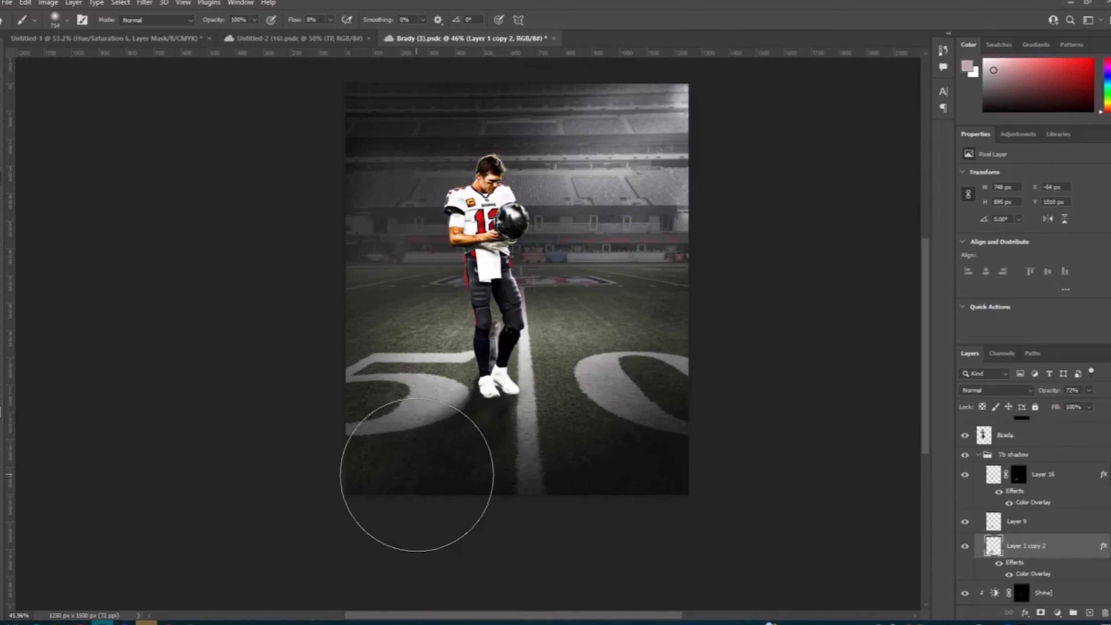
key("e")
left_click_drag(438, 468, 485, 478)
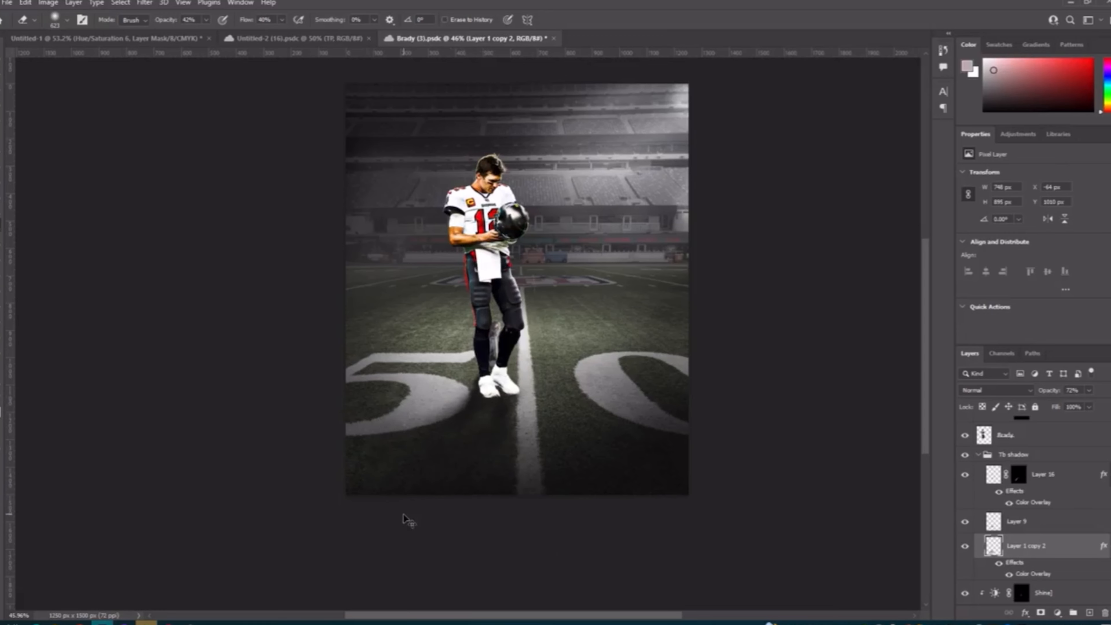
left_click_drag(421, 465, 461, 466)
Step: Compare the player's helmet with and without the clipped helmet adjustment above the Brady layer
scroll(507, 464, "up", 3)
scroll(1020, 508, "up", 2)
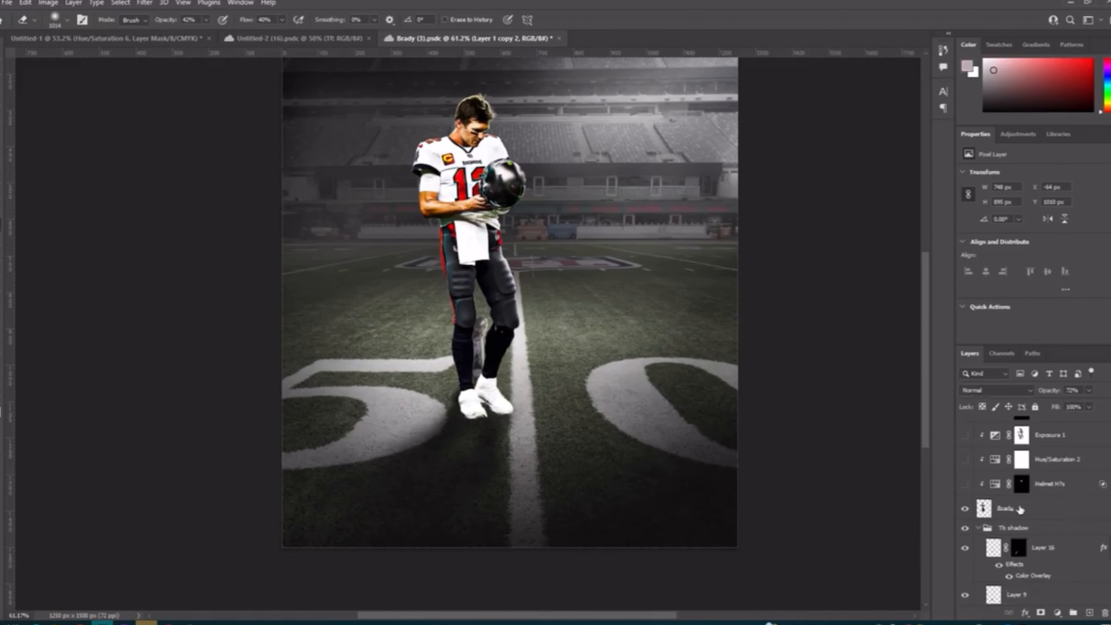
left_click(965, 484)
scroll(656, 503, "up", 3)
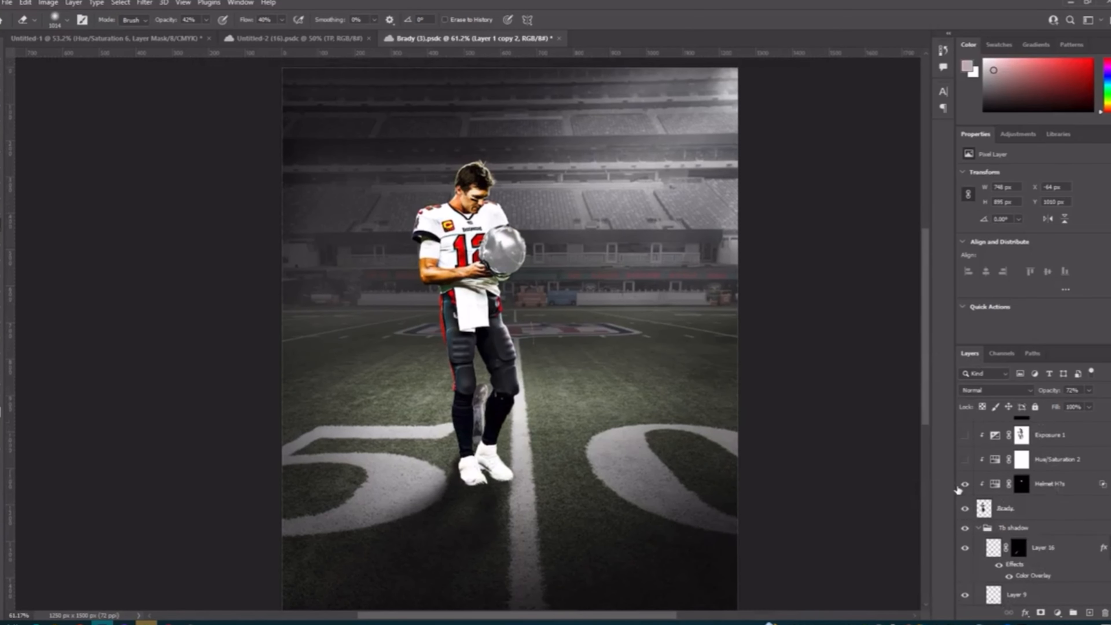
left_click(961, 485)
left_click(961, 485)
left_click(1005, 508)
left_click(967, 486)
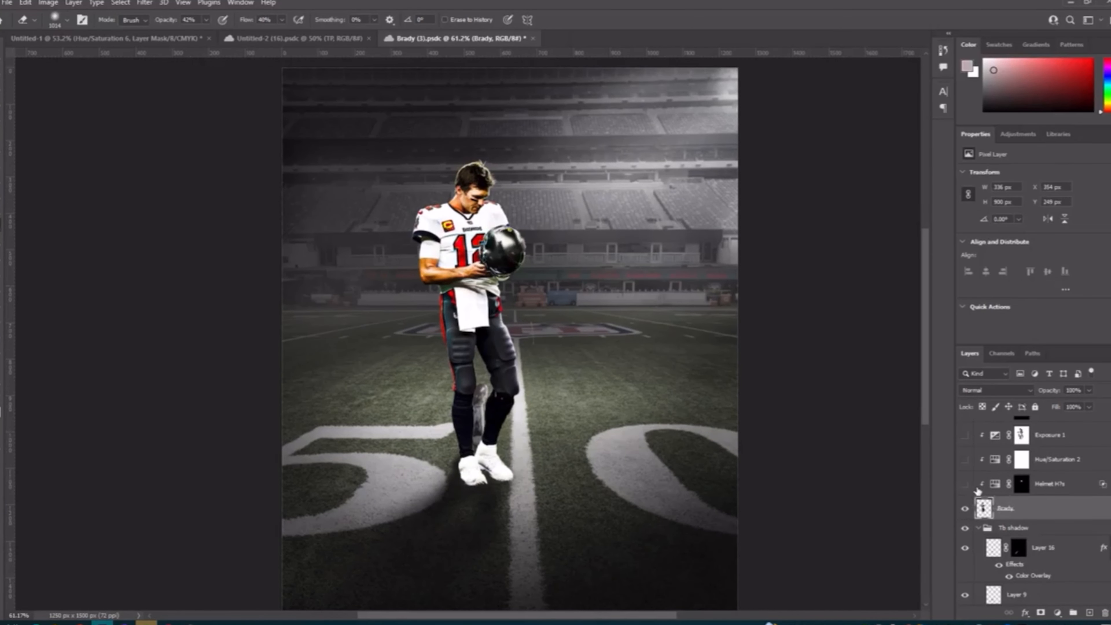
Step: Select the hidden helmet adjustment, view its Hue/Saturation settings and examine the untreated helmet up close
left_click(1038, 486)
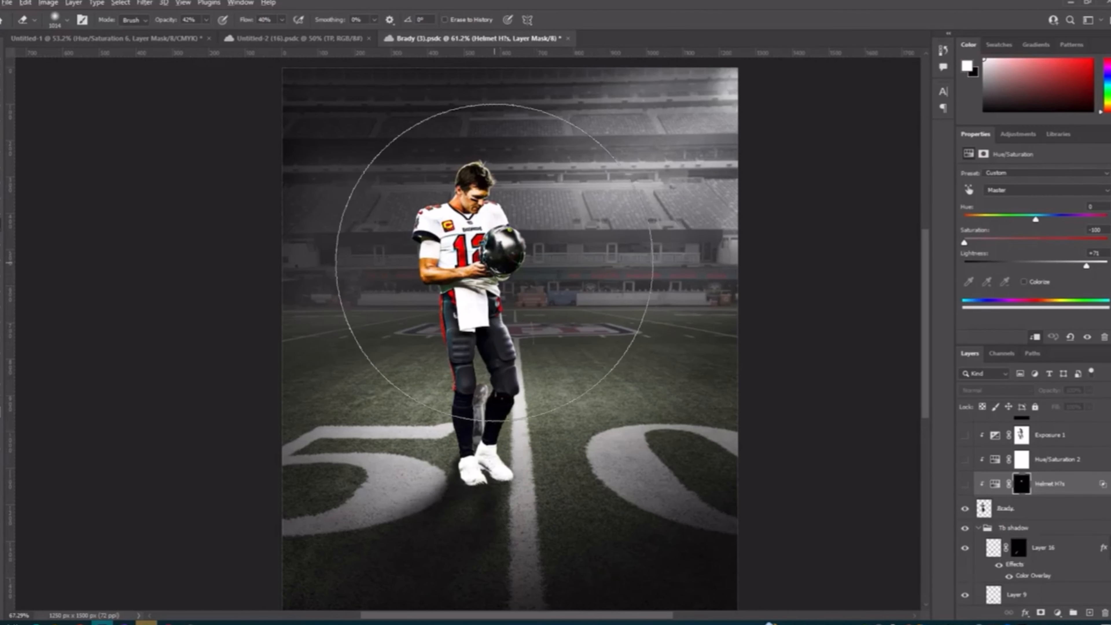
scroll(507, 285, "up", 3)
scroll(494, 260, "down", 2)
scroll(586, 311, "down", 3)
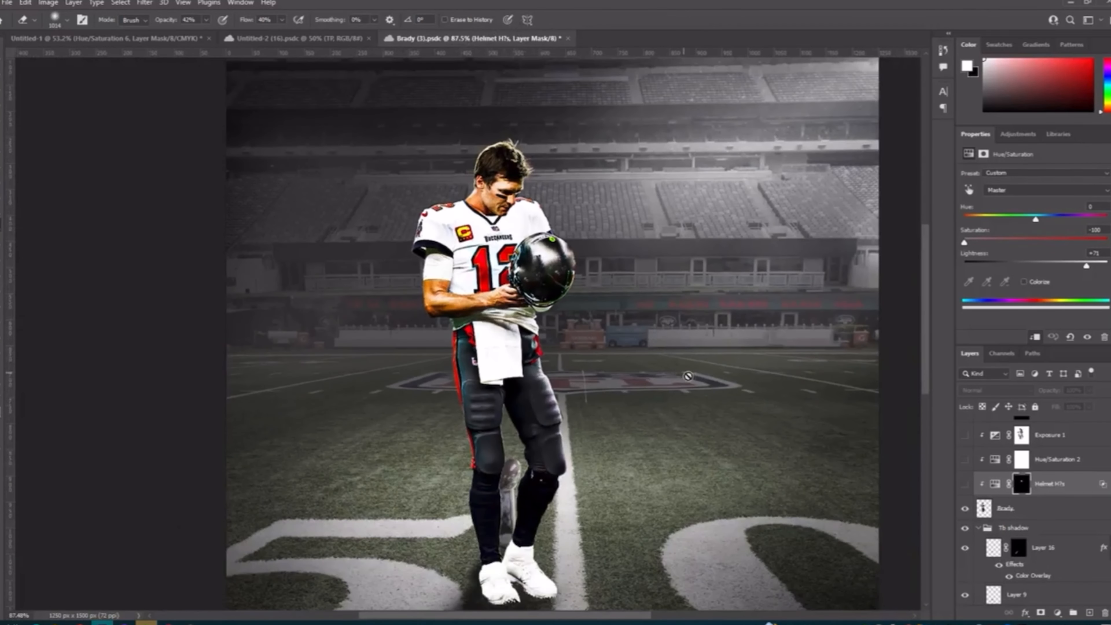
scroll(692, 379, "down", 1)
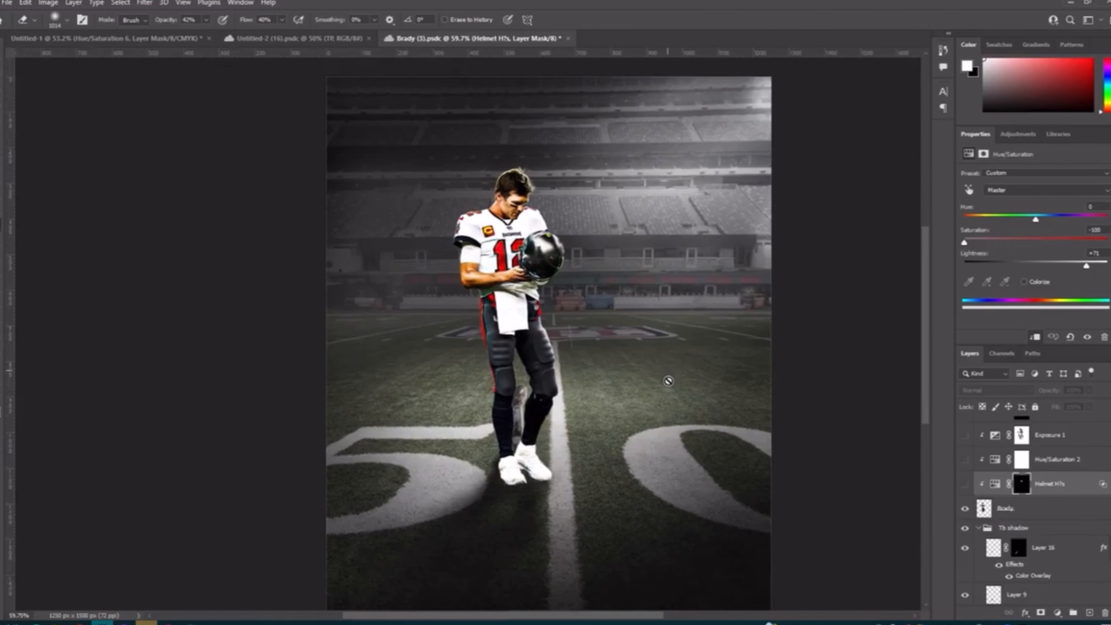
Step: Show and hide the selected helmet Hue/Saturation adjustment repeatedly to check how it recolors the dark helmet
left_click(965, 485)
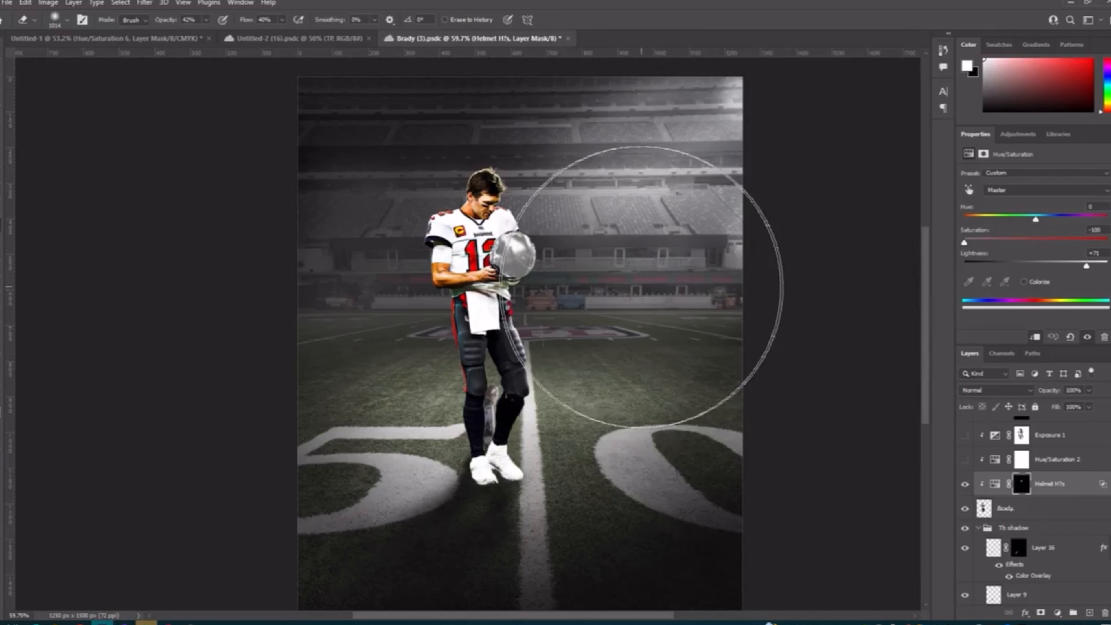
left_click(963, 485)
left_click(964, 485)
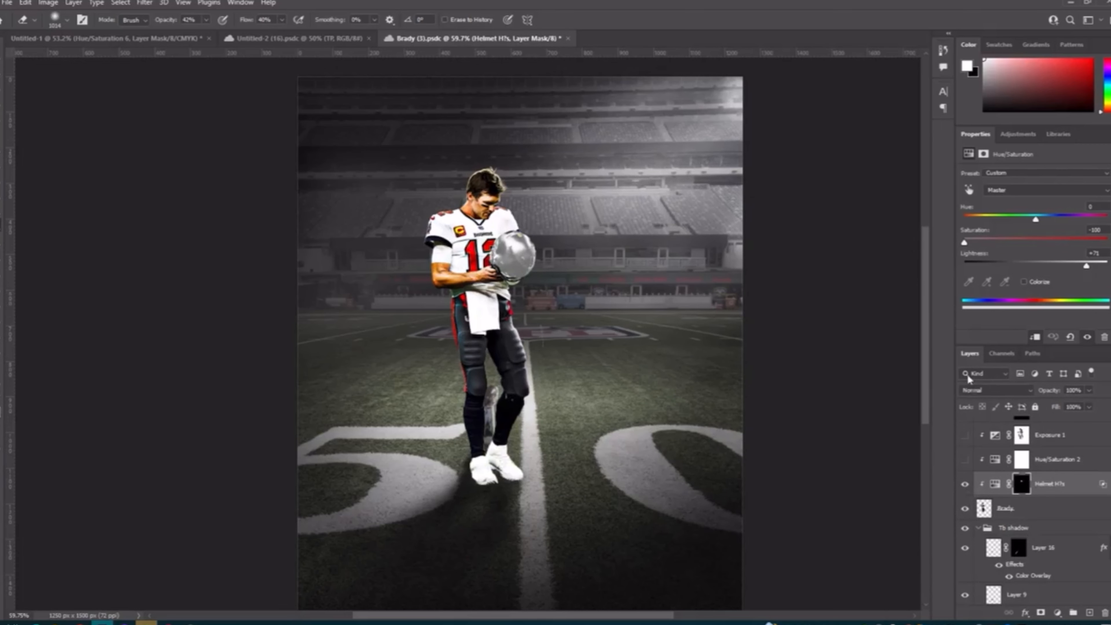
left_click(964, 485)
scroll(507, 263, "up", 5)
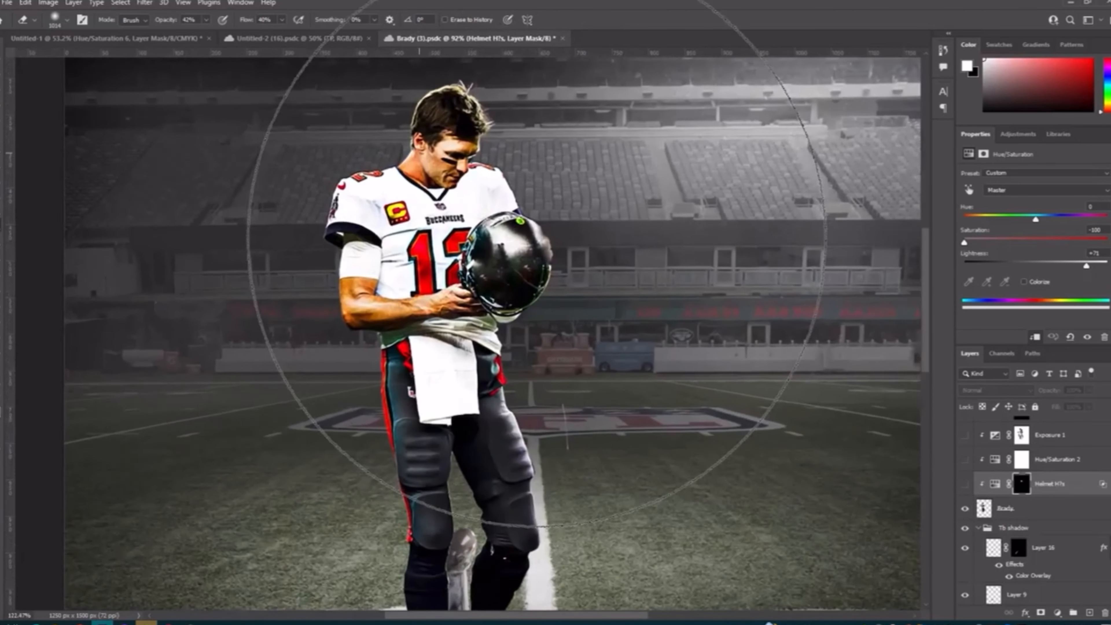
scroll(508, 340, "down", 5)
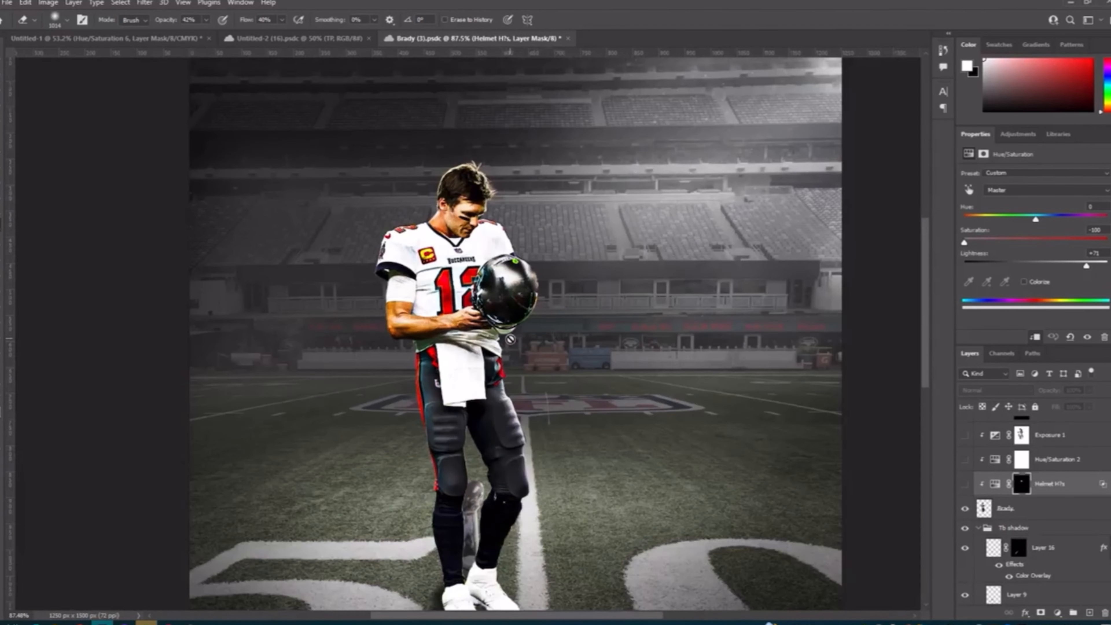
left_click(965, 485)
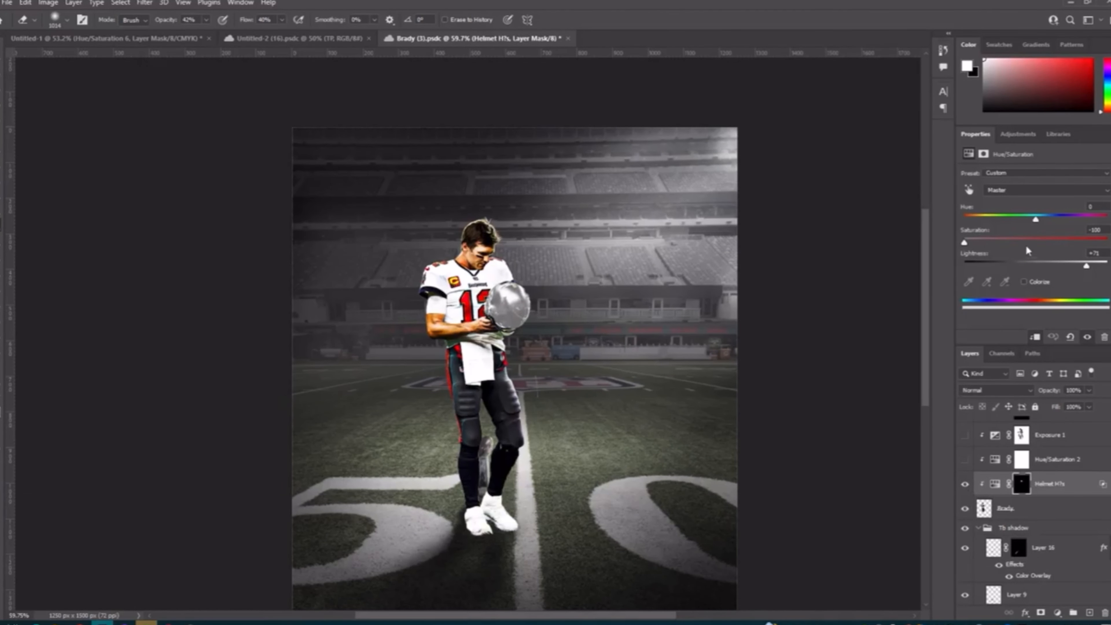
left_click(964, 485)
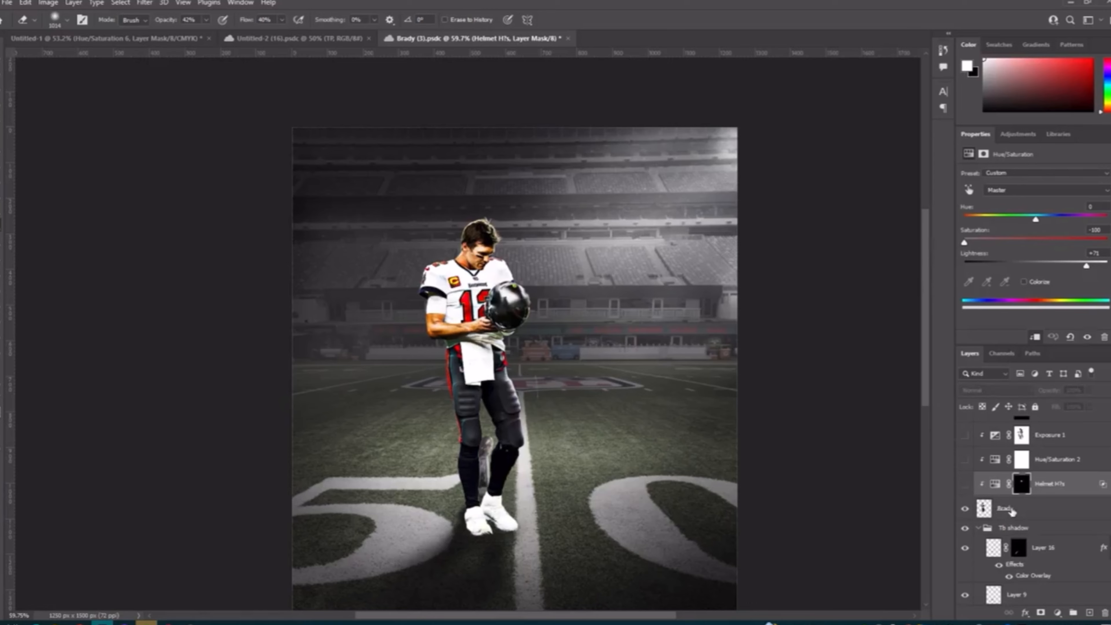
Step: Retouch the helmet near its face mask on the Brady layer with a reduced Spot Healing Brush
left_click(985, 508)
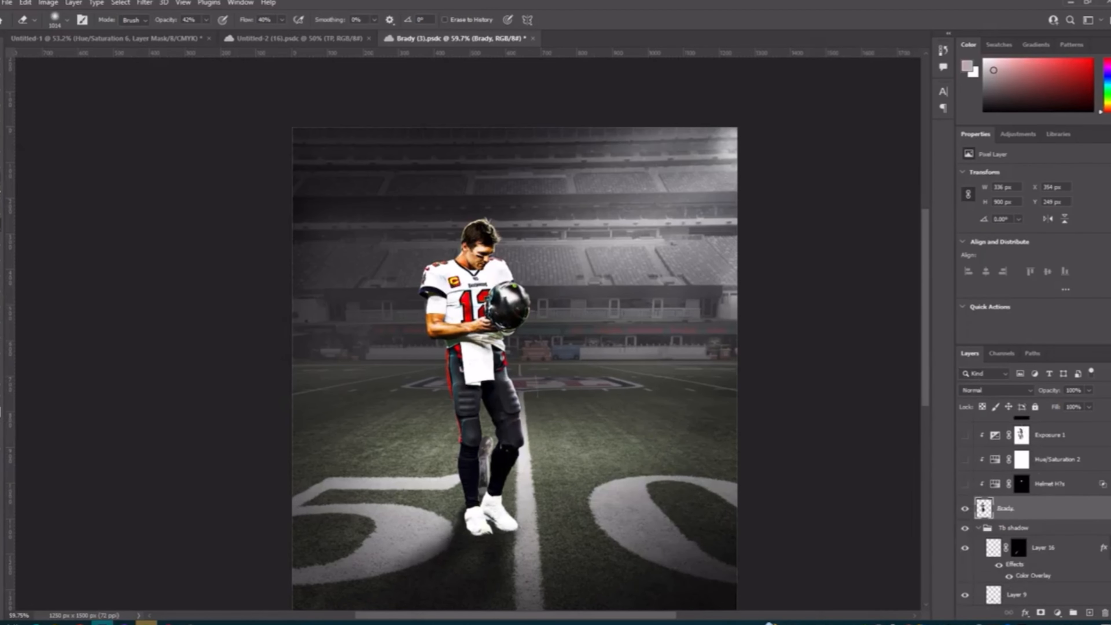
key("j")
scroll(501, 301, "up", 5)
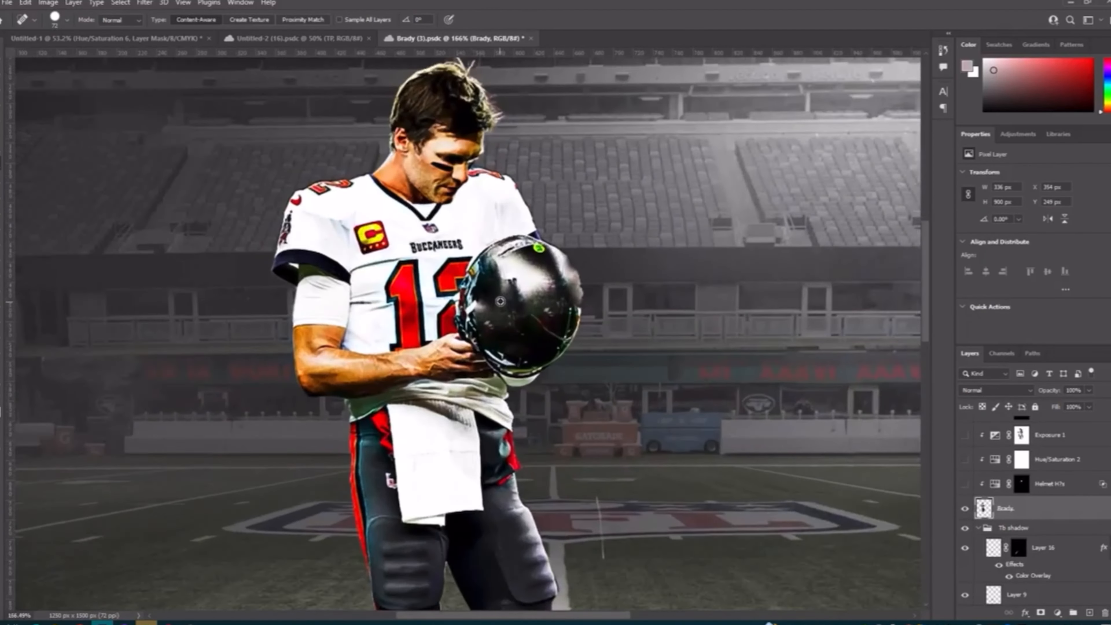
scroll(500, 302, "up", 5)
right_click(3, 169)
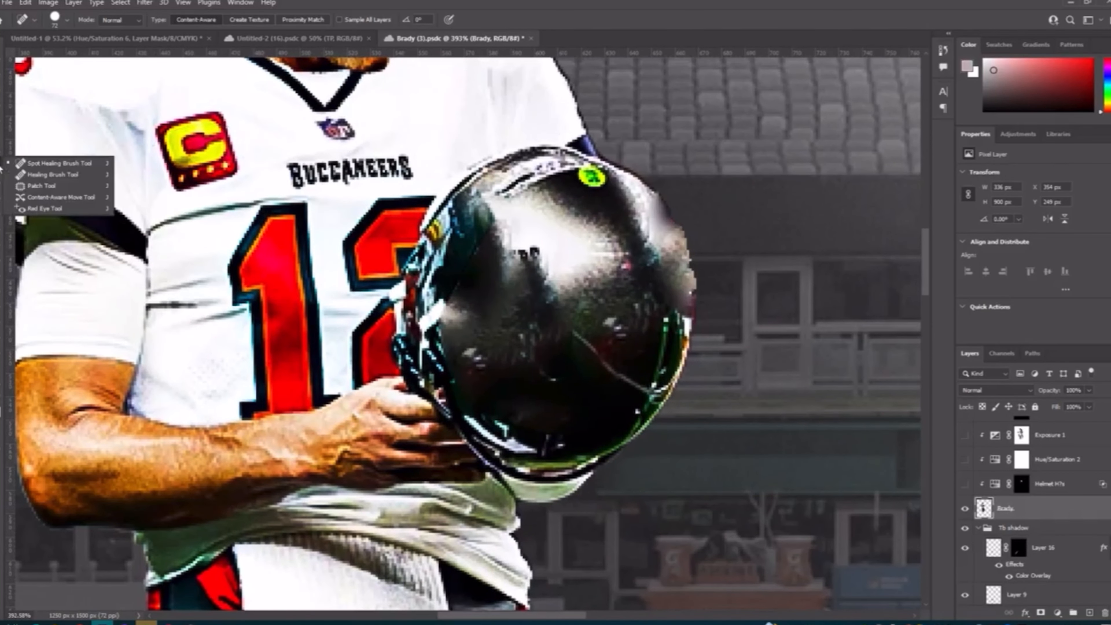
left_click(31, 167)
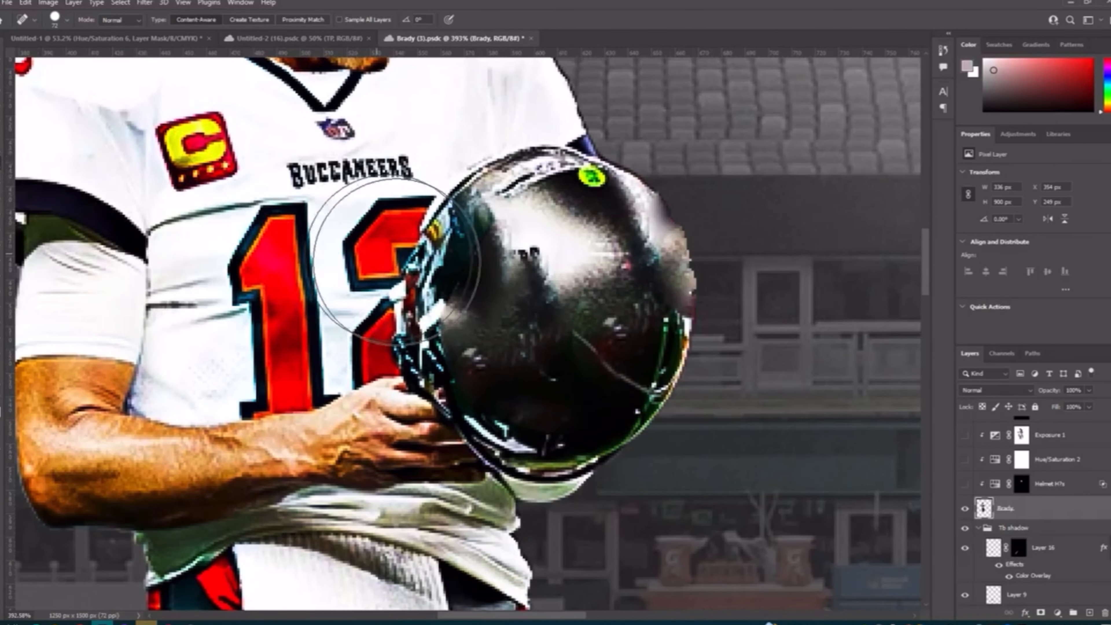
left_click(479, 281)
key("[")
left_click_drag(469, 289, 487, 311)
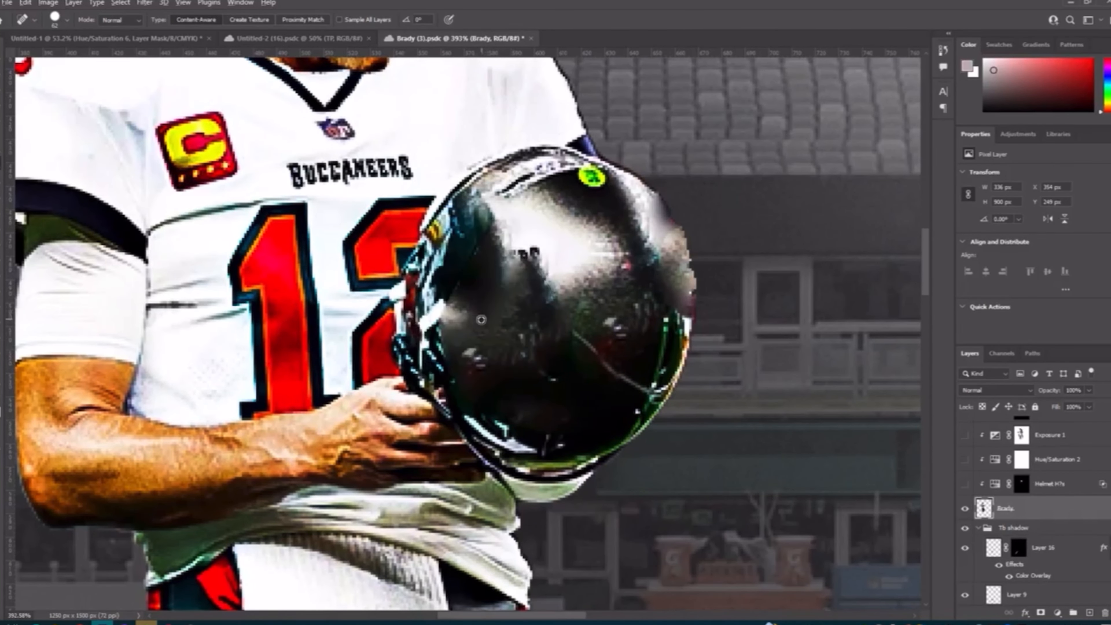
Step: Show and select the helmet Hue/Saturation adjustment, then invert its layer mask and back while checking the helmet
scroll(485, 317, "down", 5)
scroll(323, 385, "down", 2)
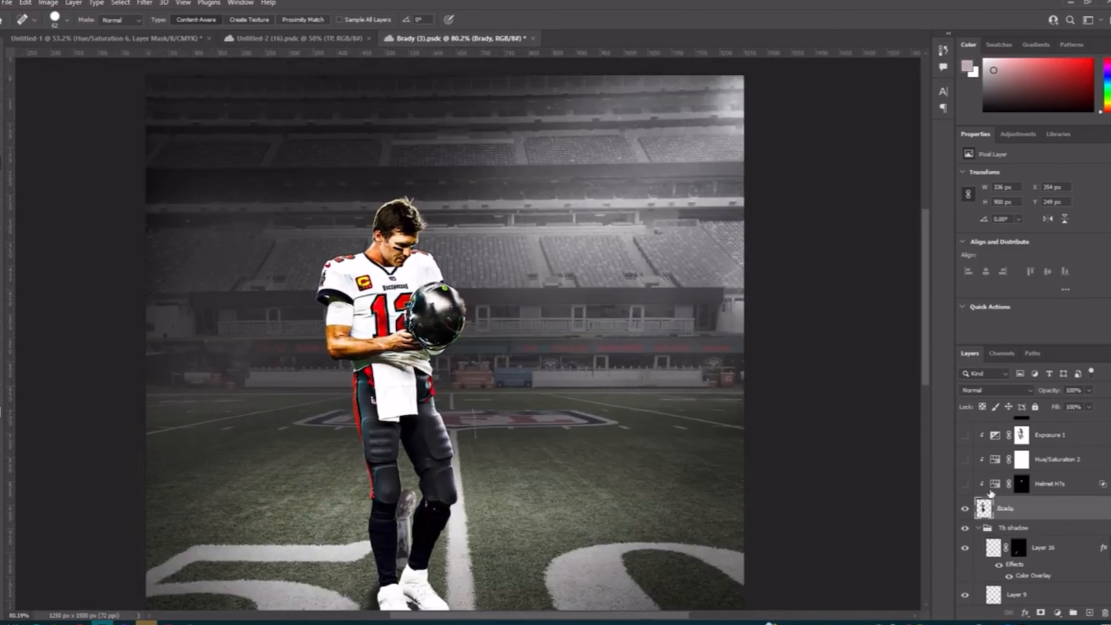
left_click(966, 484)
left_click(1032, 487)
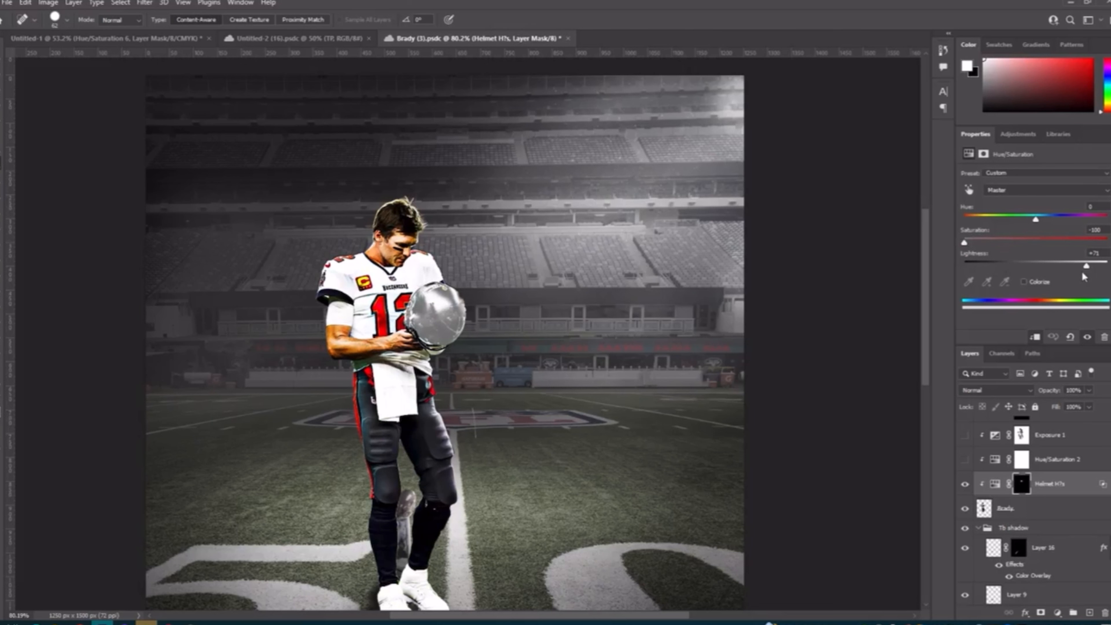
scroll(455, 316, "left", 2)
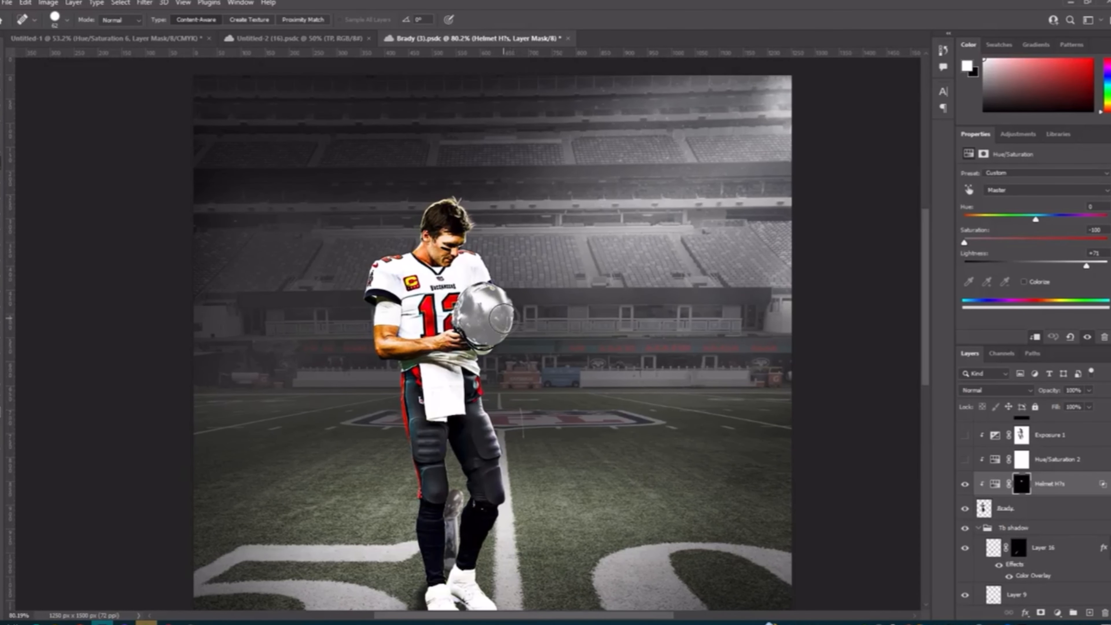
scroll(501, 319, "up", 5)
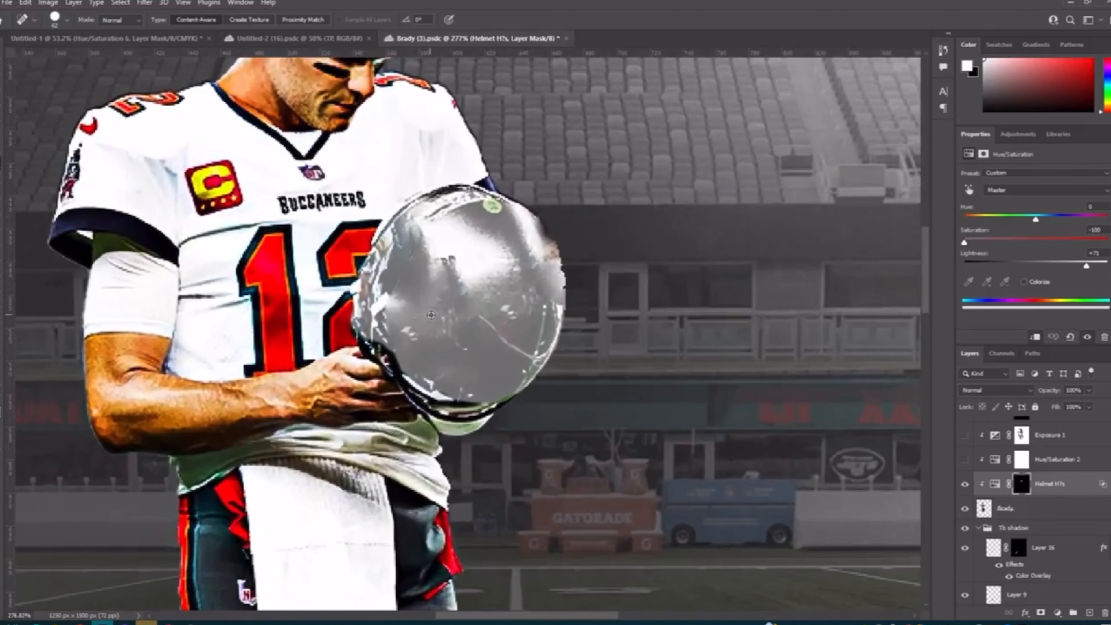
key("ctrl+i")
key("ctrl+i")
Step: Show the Hue/Saturation 2 adjustment and open its Yellows settings
scroll(569, 392, "down", 11)
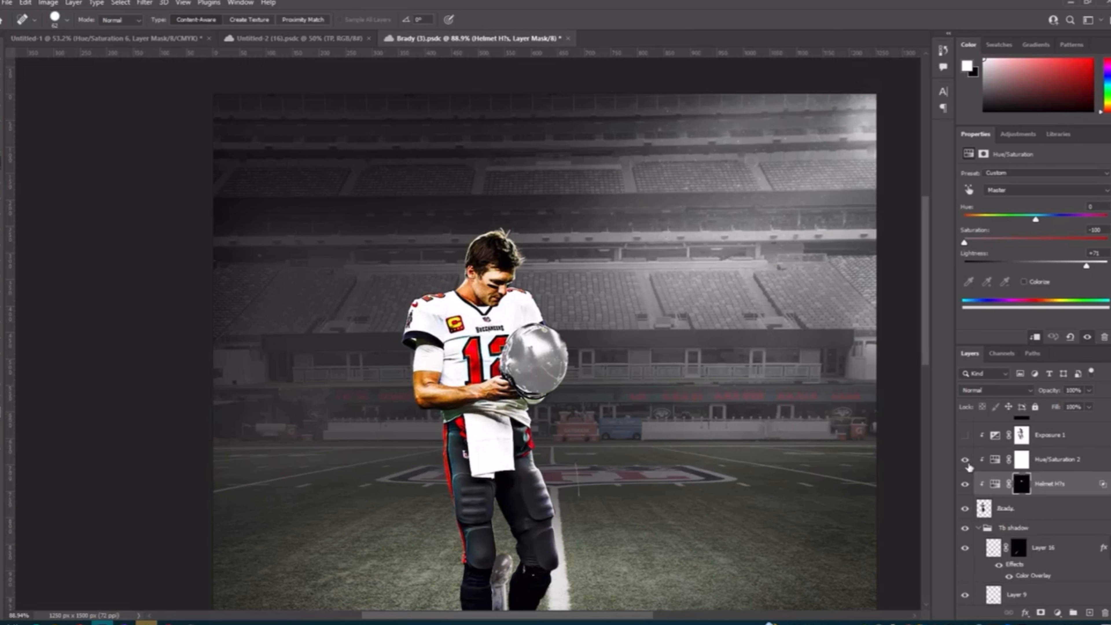
left_click(965, 460)
scroll(963, 467, "up", 1)
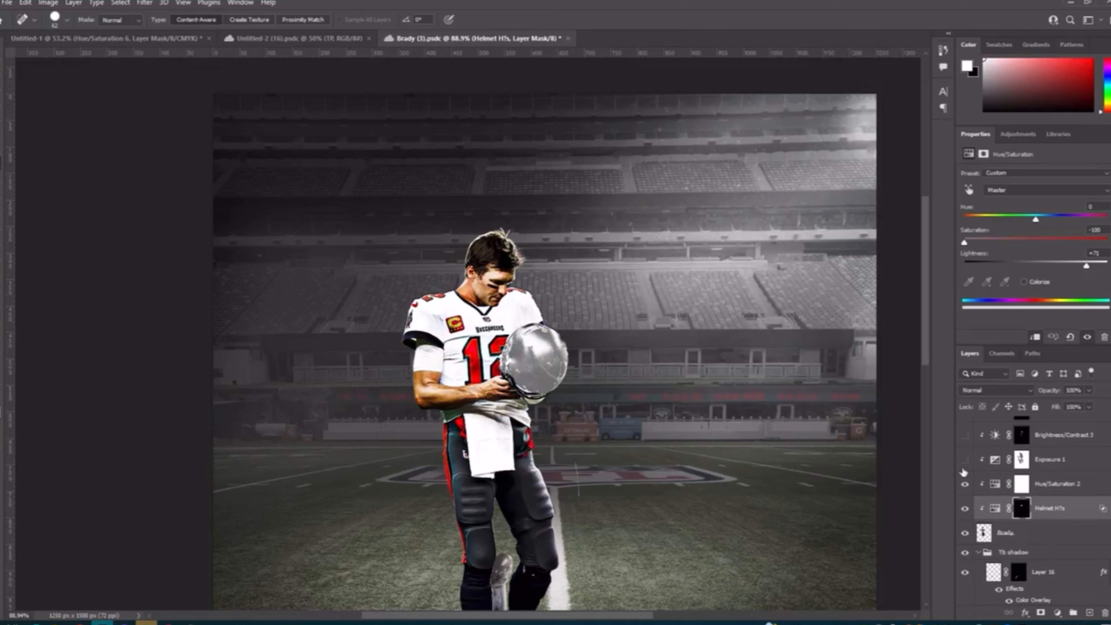
left_click(997, 484)
left_click(1029, 192)
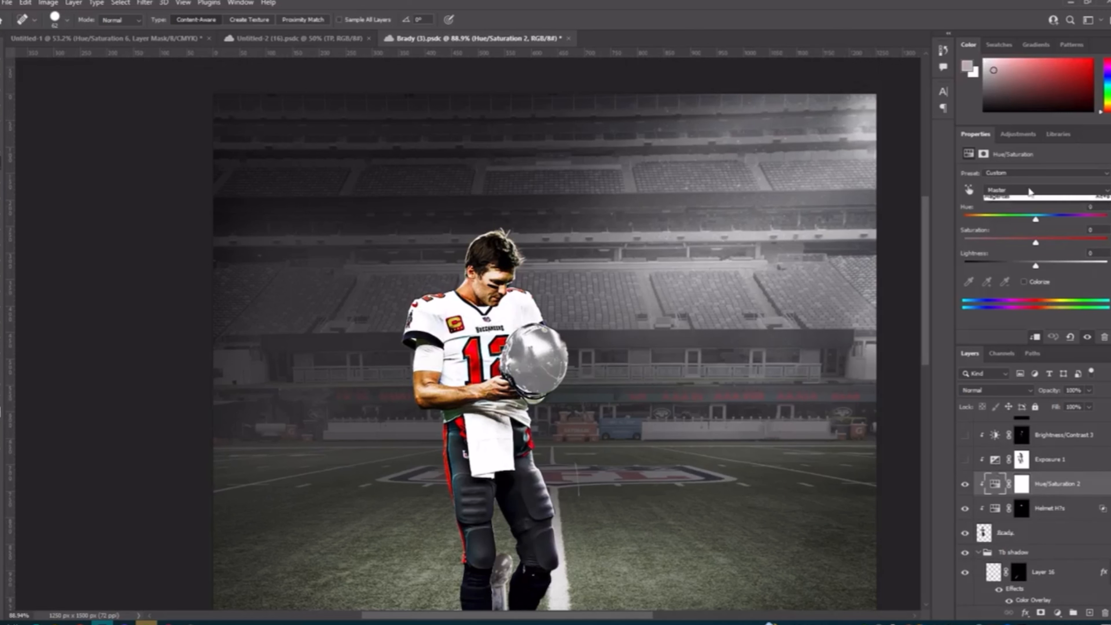
left_click(1025, 220)
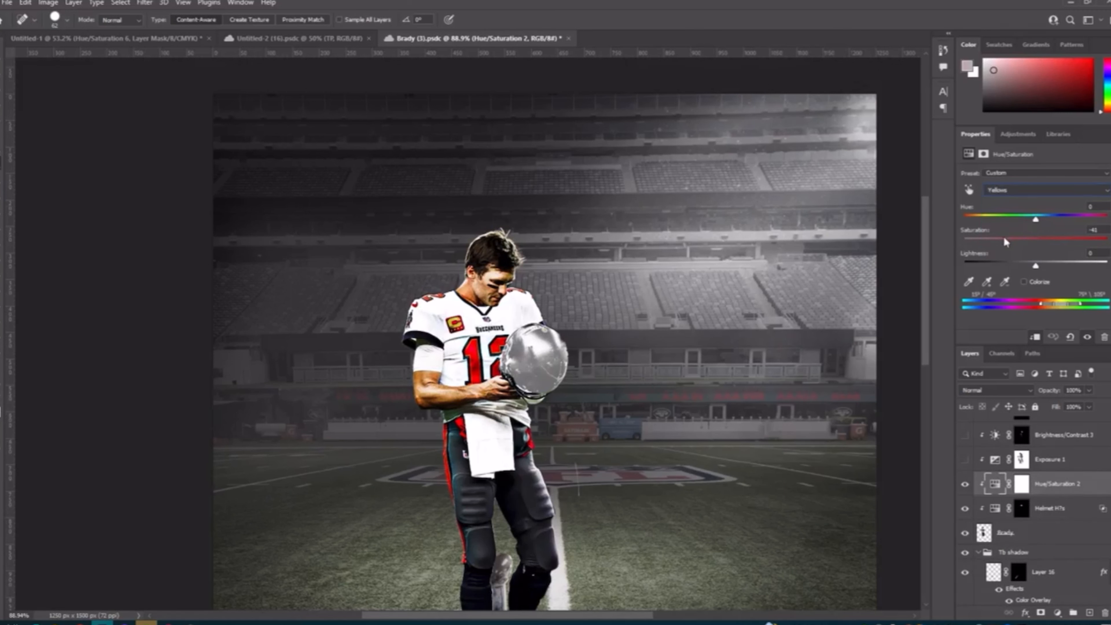
Step: Show the Exposure 1 adjustment, select its layer mask and check the darkening on the full player
left_click(965, 460)
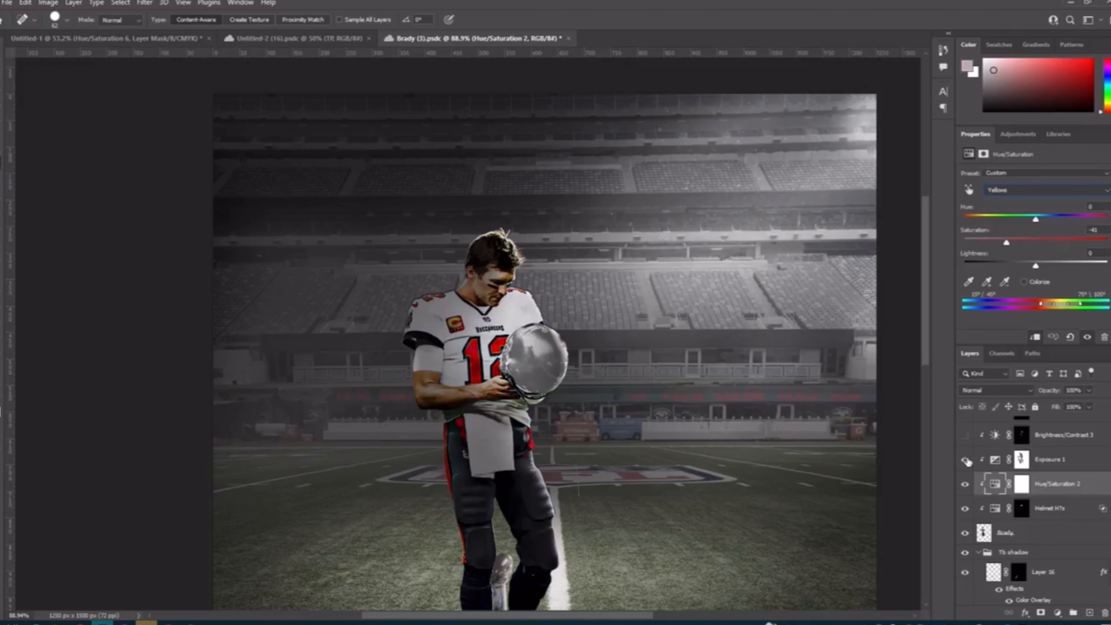
left_click(1021, 460)
scroll(749, 460, "down", 3)
scroll(679, 441, "down", 2)
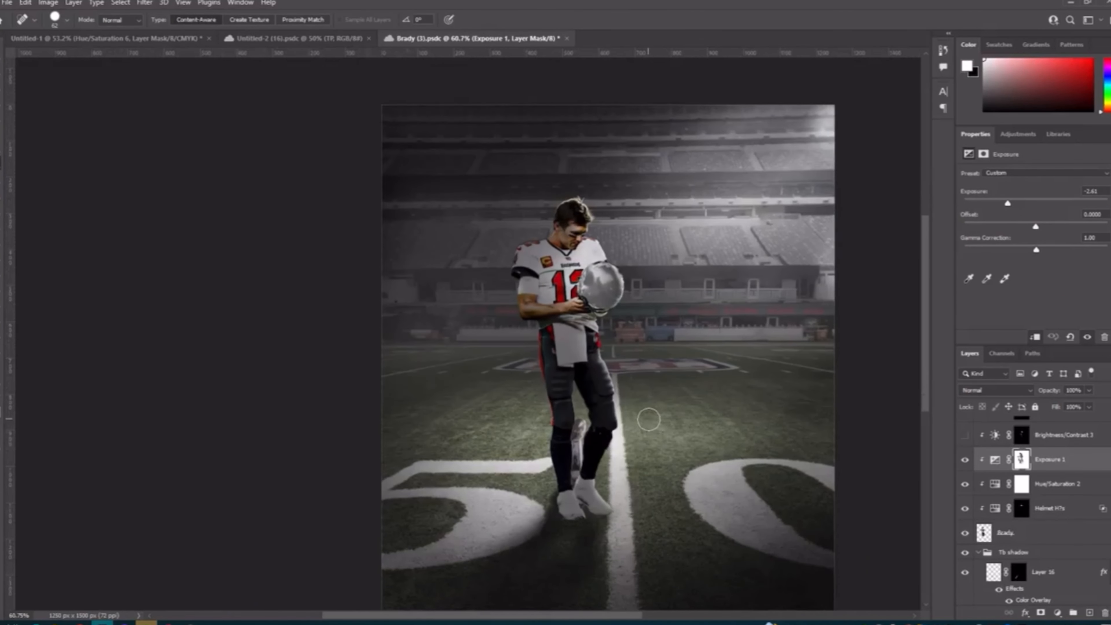
Step: Switch to the Brush tool on the Exposure 1 layer mask and reduce the brush size
scroll(649, 420, "right", 2)
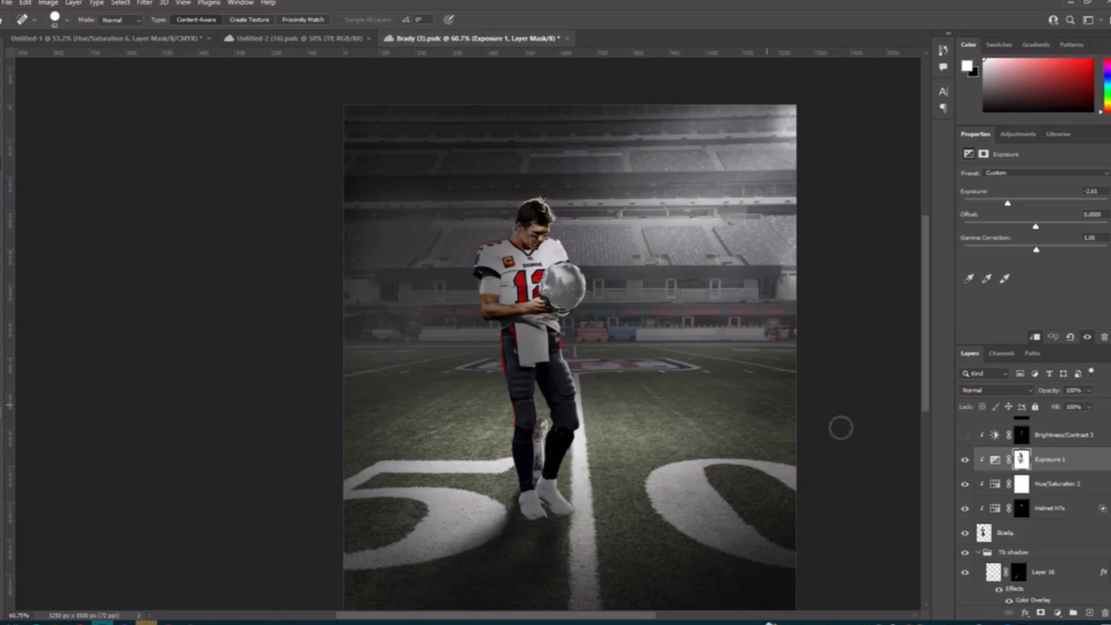
left_click(967, 461)
key("b")
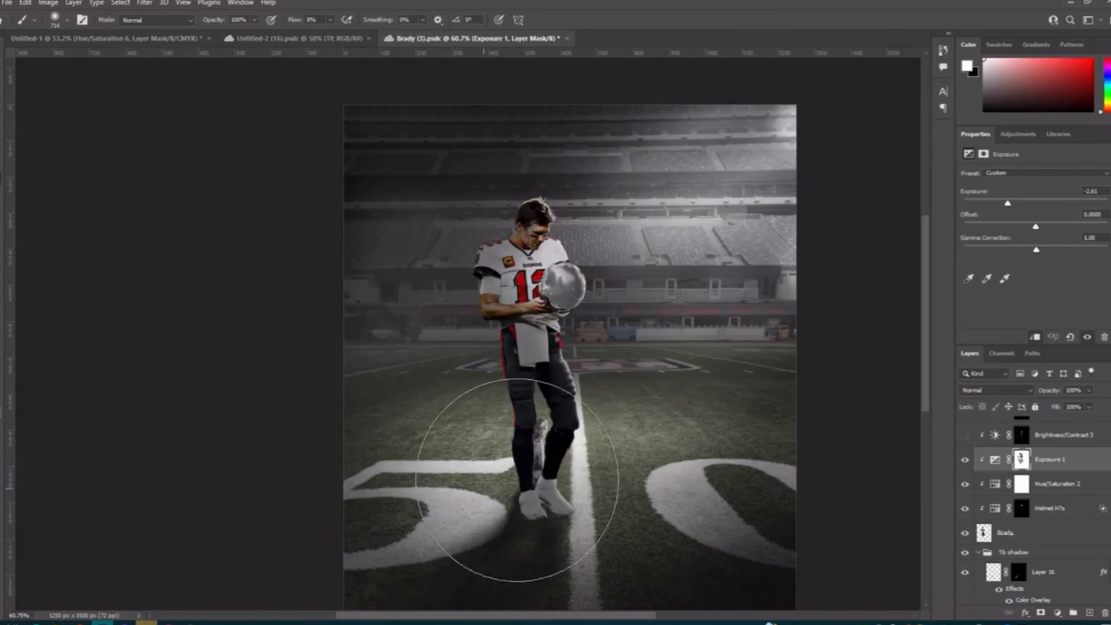
scroll(971, 470, "up", 1)
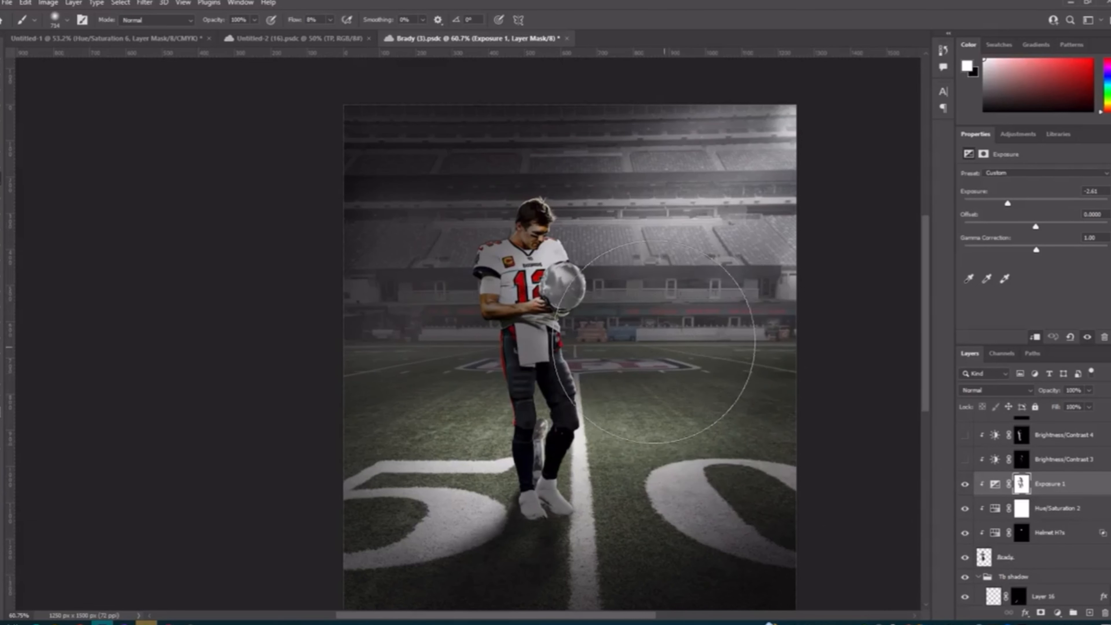
left_click_drag(639, 339, 571, 326)
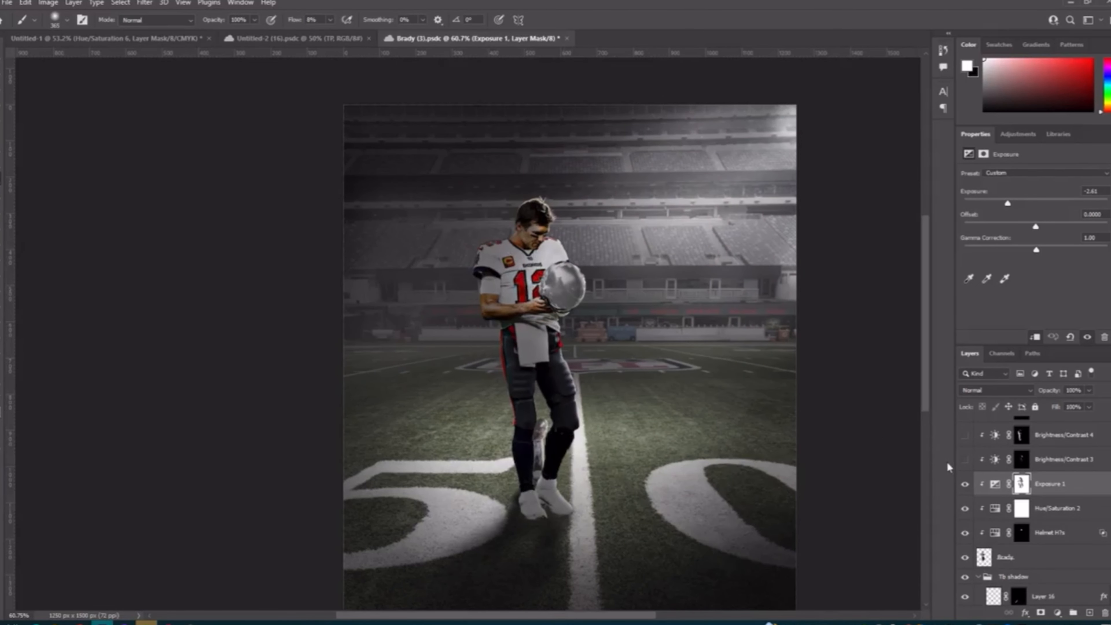
Step: Compare the player with the Brightness/Contrast 3 and Exposure 1 adjustments on and off, leaving only Exposure 1 shown
left_click(967, 462)
left_click(966, 463)
left_click(966, 463)
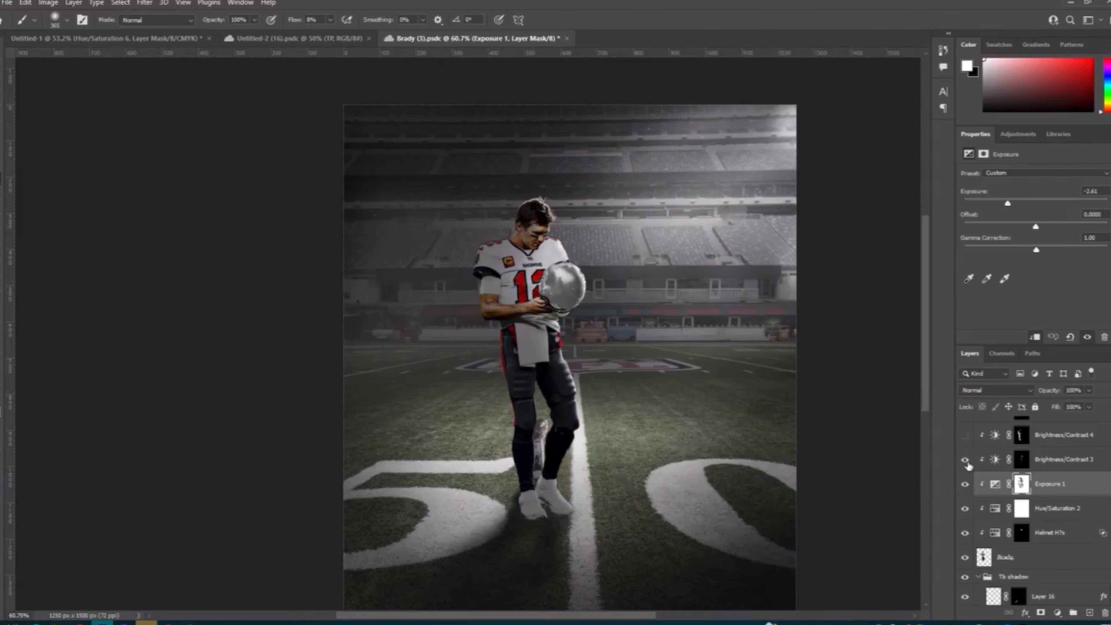
left_click(966, 463)
left_click(966, 463)
scroll(658, 413, "up", 6)
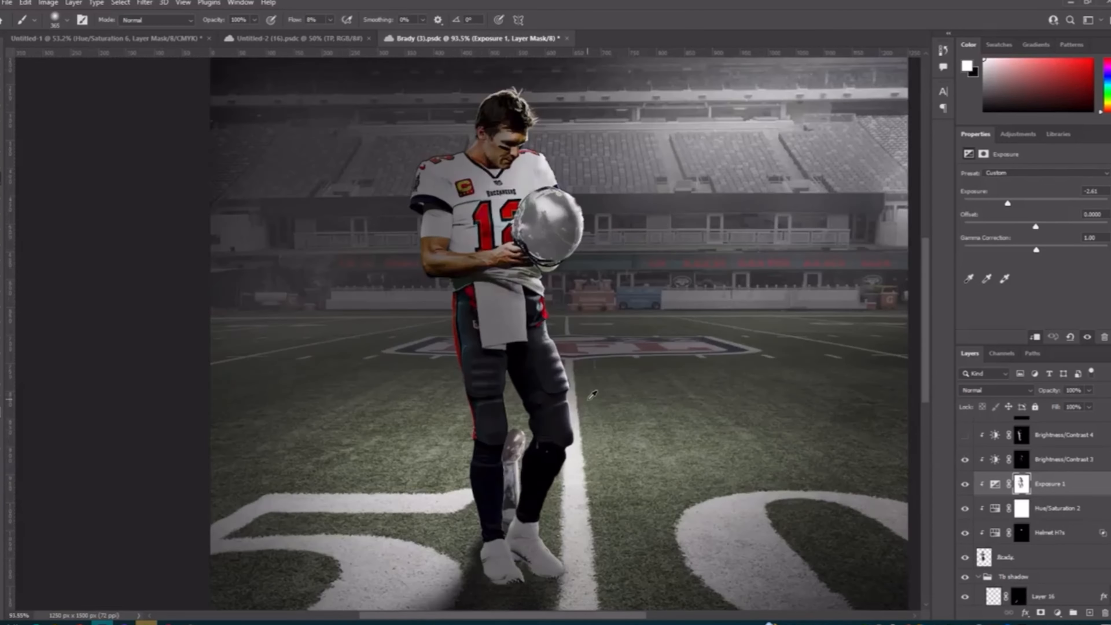
left_click(966, 484)
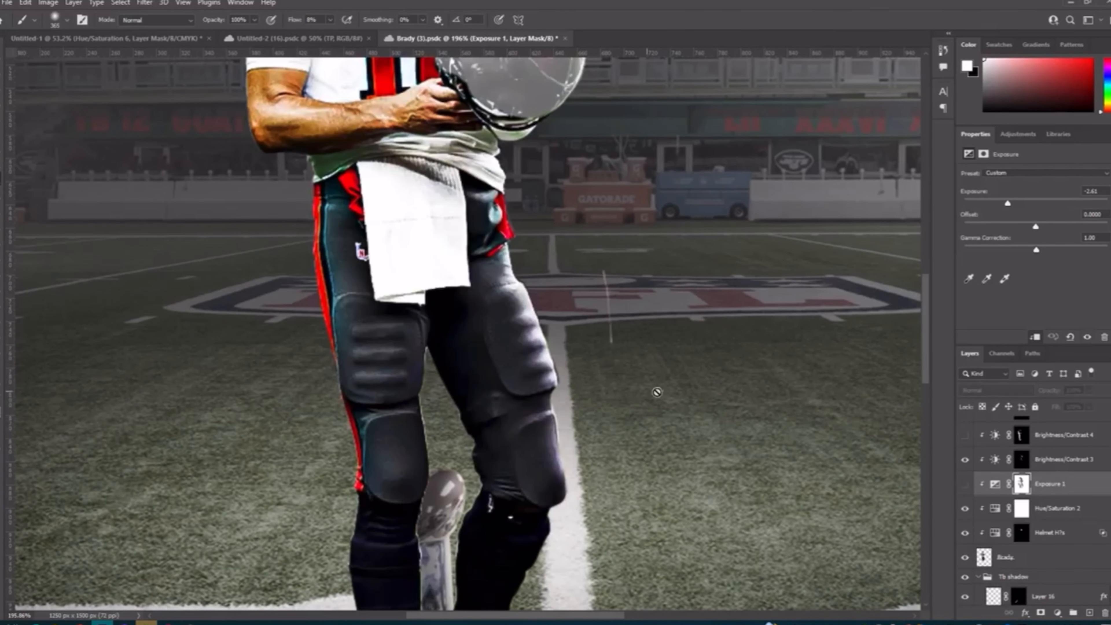
left_click(965, 484)
left_click(966, 460)
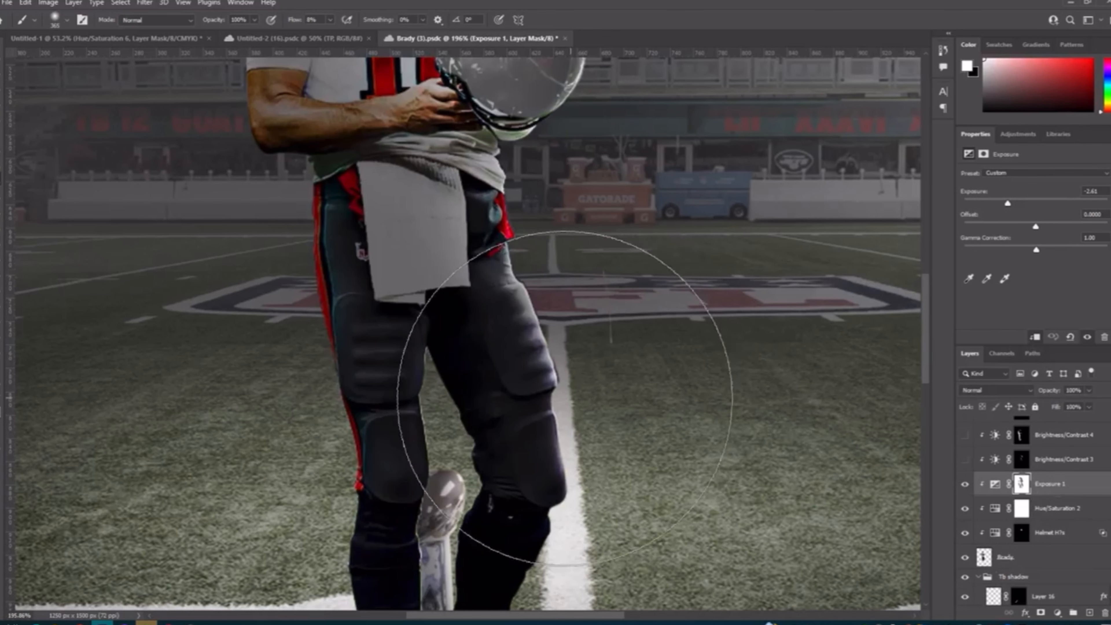
Step: Reduce the brush size to 24, open the Brightness/Contrast 3 settings and select that adjustment's layer mask
left_click_drag(563, 388, 362, 389)
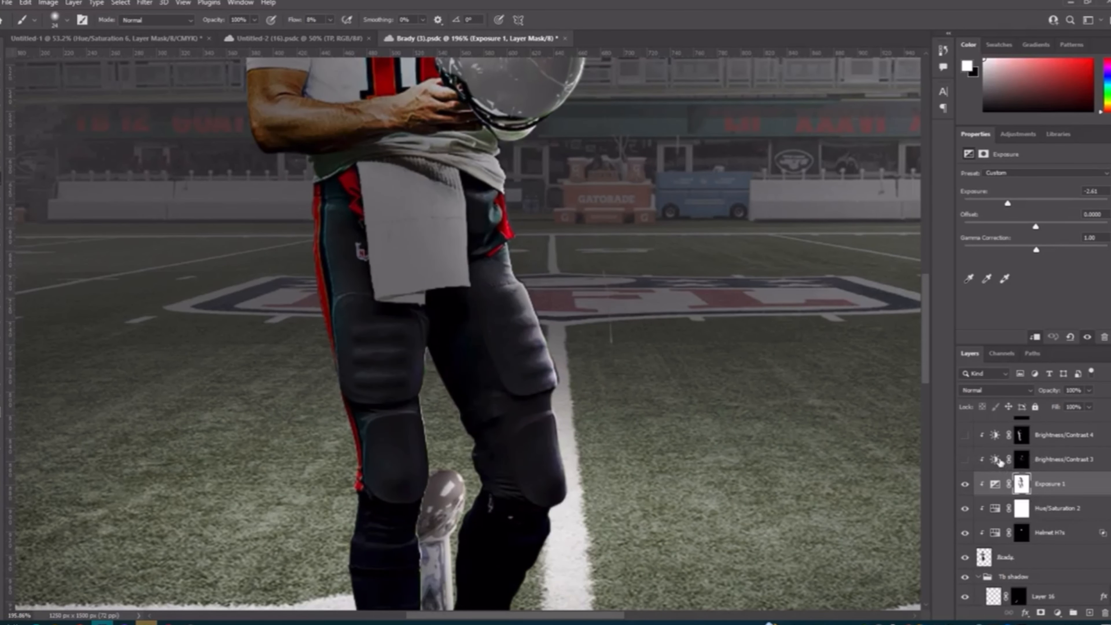
left_click(1020, 461)
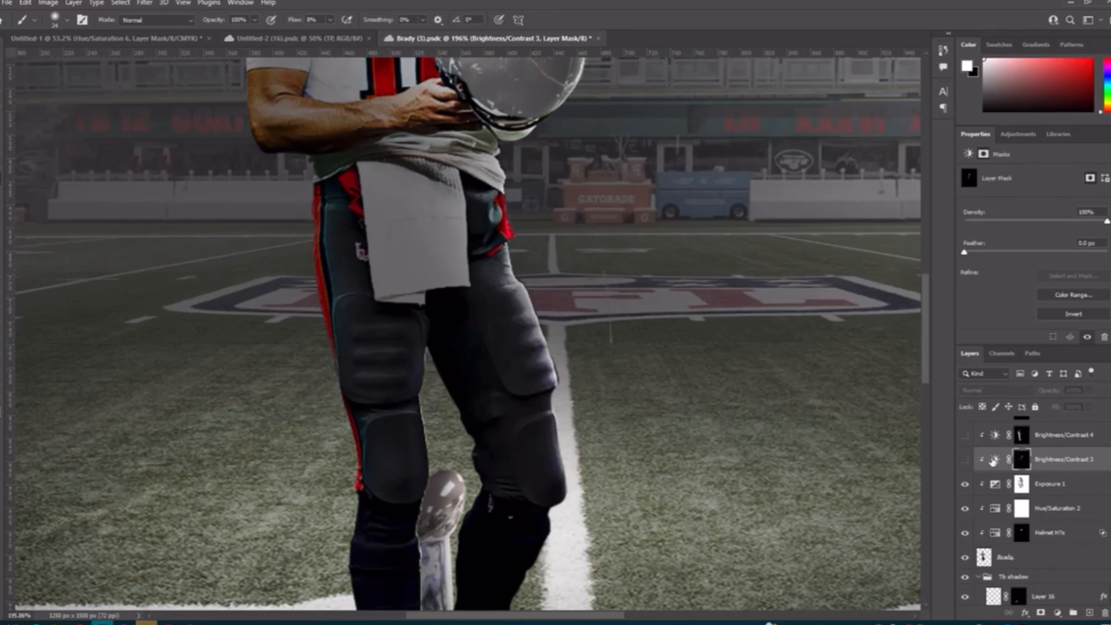
left_click(994, 460)
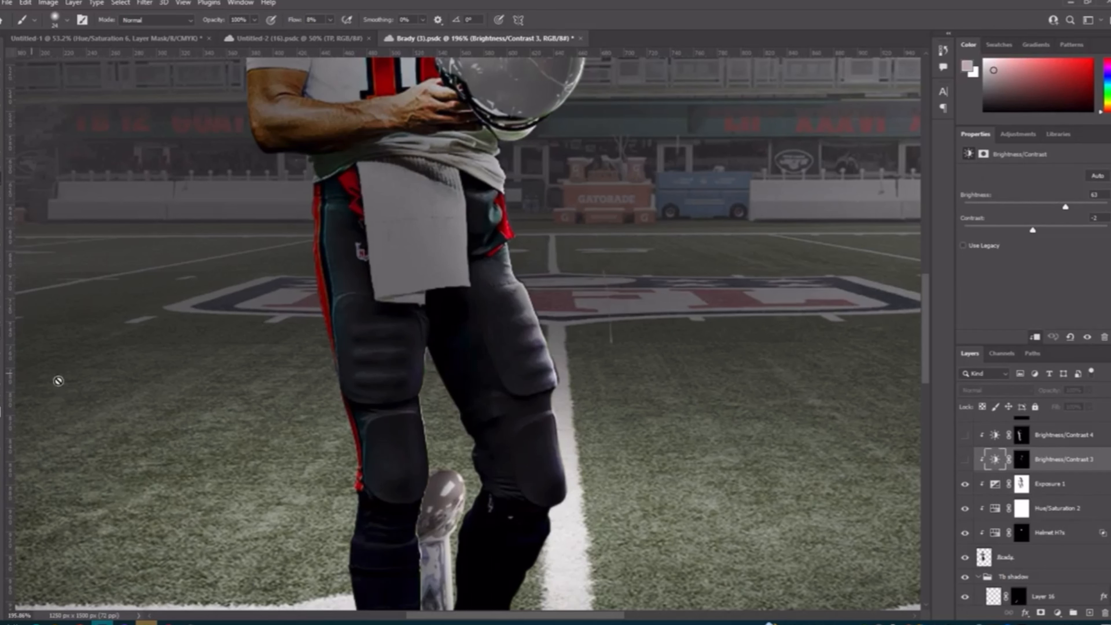
scroll(567, 342, "up", 1)
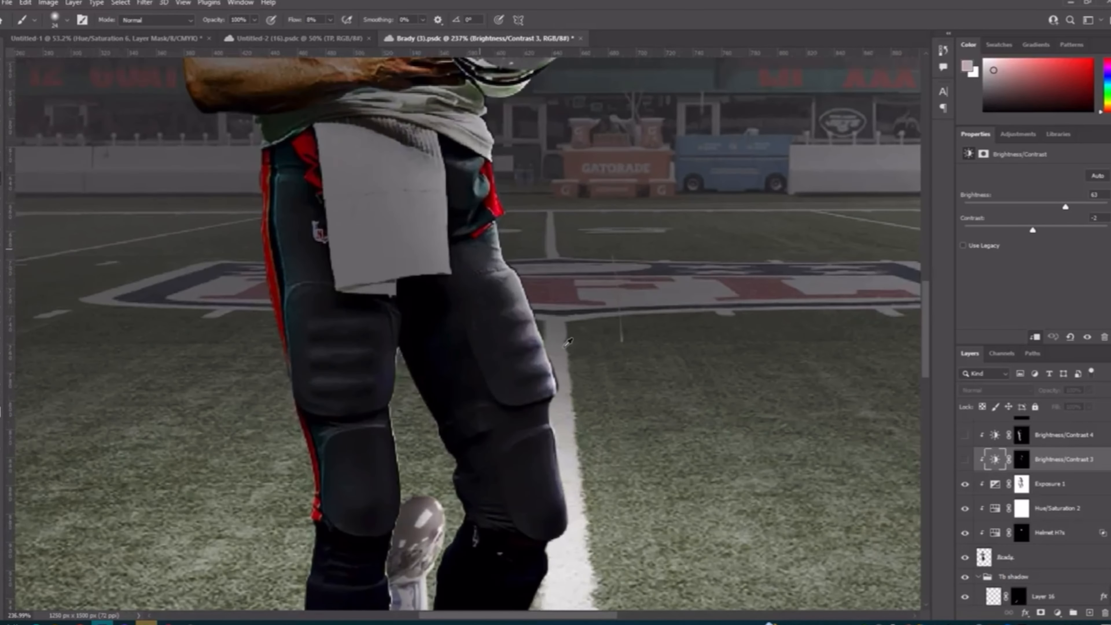
left_click(1021, 460)
scroll(566, 383, "up", 1)
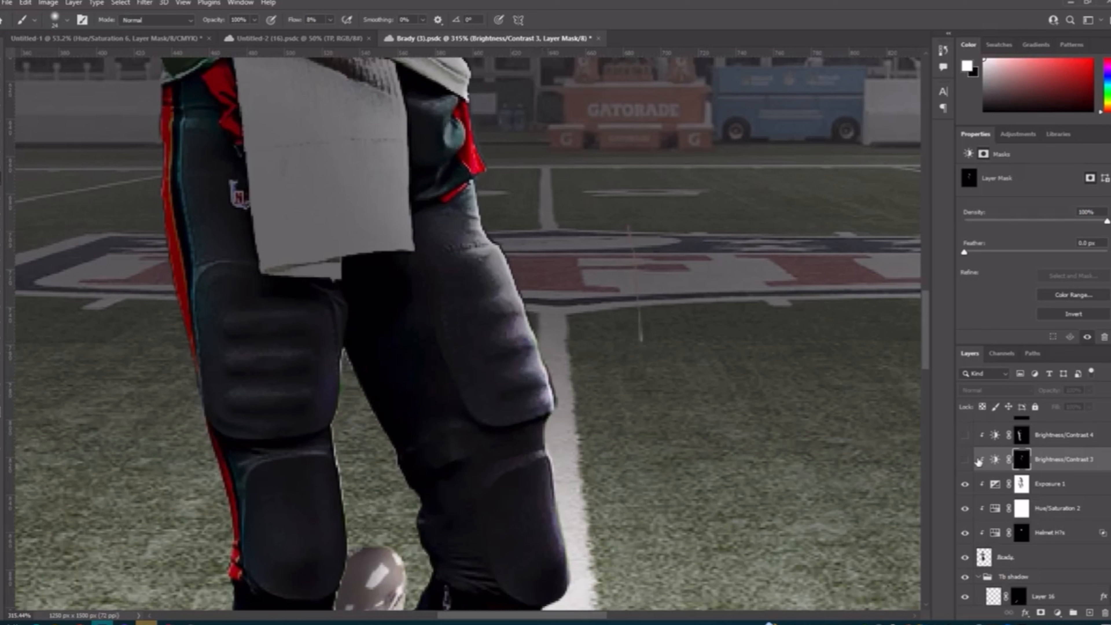
Step: Show the Brightness/Contrast 3 adjustment and compare the whole player with it off and on
left_click(966, 459)
scroll(689, 287, "down", 8)
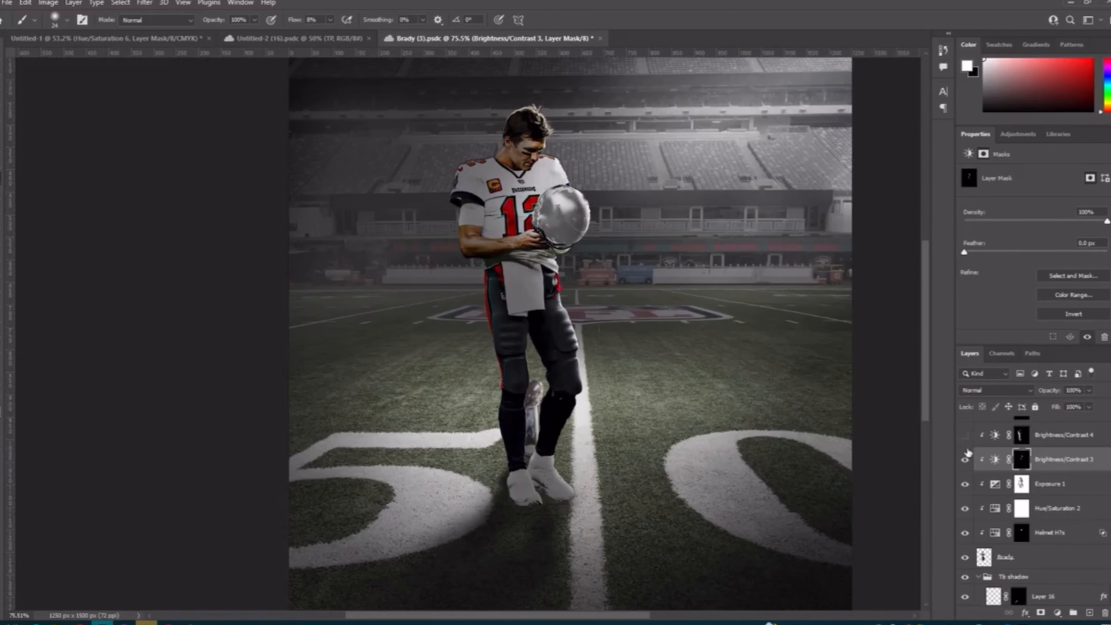
left_click(965, 459)
left_click(965, 459)
Step: Show the Brightness/Contrast 4 adjustment and open its brightness and contrast settings
left_click(966, 435)
scroll(837, 443, "up", 2)
scroll(993, 468, "up", 2)
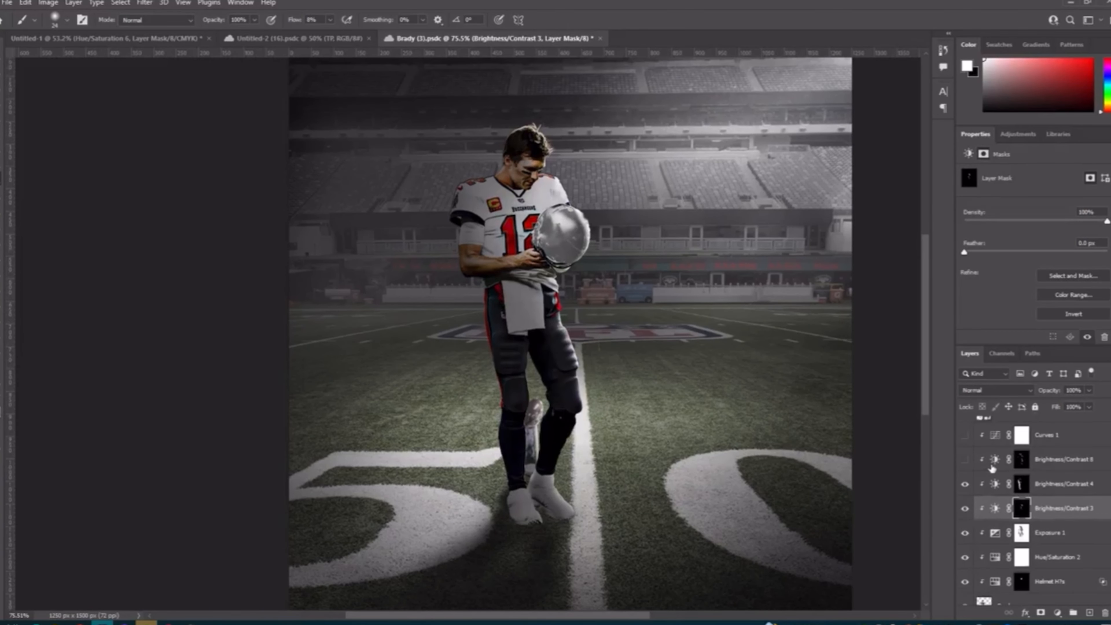
left_click(996, 484)
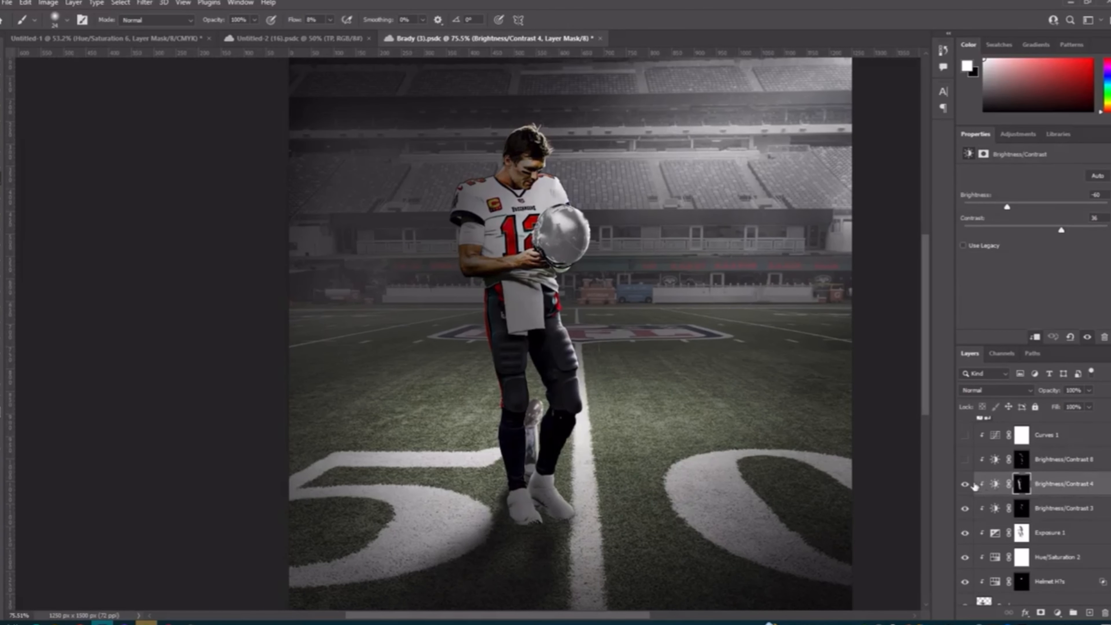
left_click(992, 485)
Step: Compare the full player with the Brightness/Contrast 4 adjustment off and on
left_click(967, 486)
left_click(967, 486)
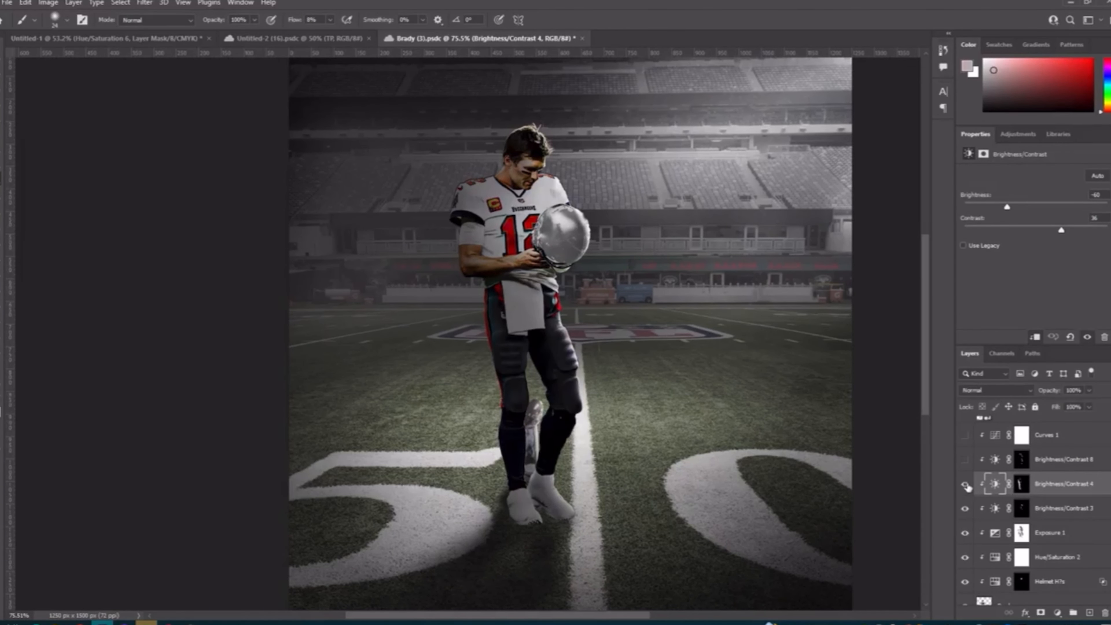
left_click(967, 486)
left_click(967, 486)
left_click(967, 487)
left_click(966, 486)
Step: Examine up close how Brightness/Contrast 4 shades the player's arm, jersey and towel, with it off and on
scroll(598, 358, "down", 1)
scroll(597, 359, "up", 2)
scroll(582, 376, "up", 3)
scroll(564, 351, "up", 10)
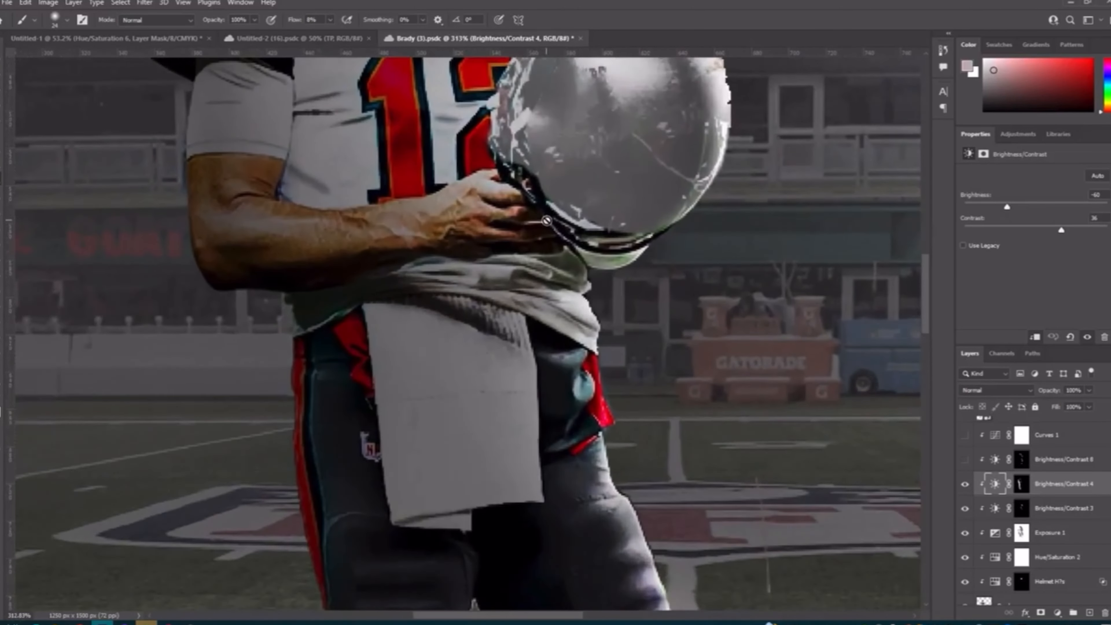
scroll(548, 232, "up", 2)
left_click(967, 484)
left_click(967, 484)
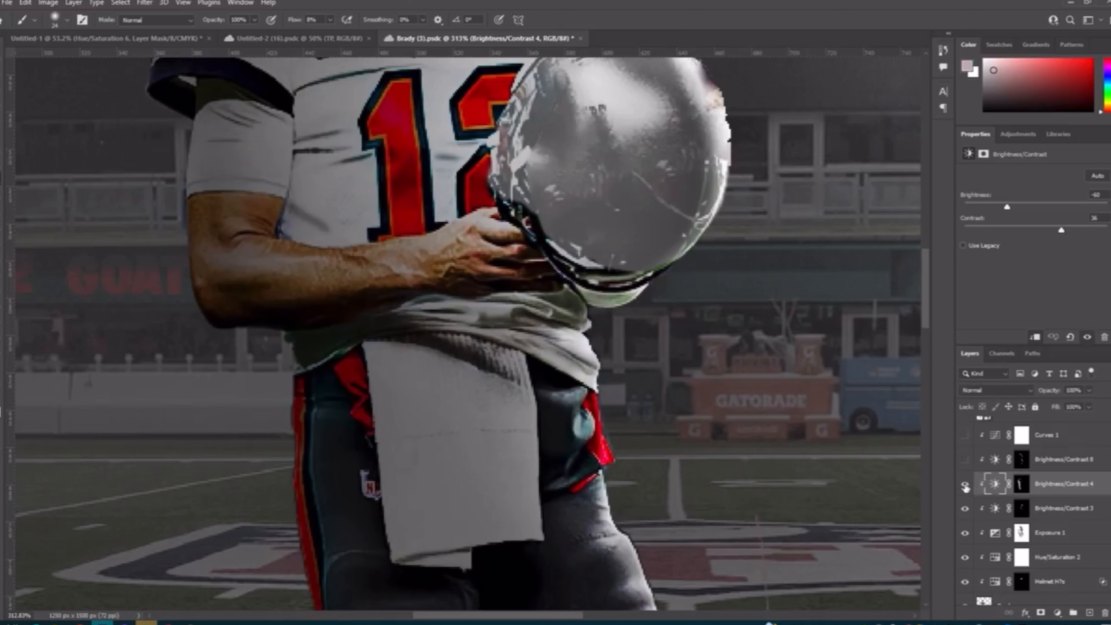
left_click(967, 484)
left_click(967, 484)
scroll(565, 358, "down", 1)
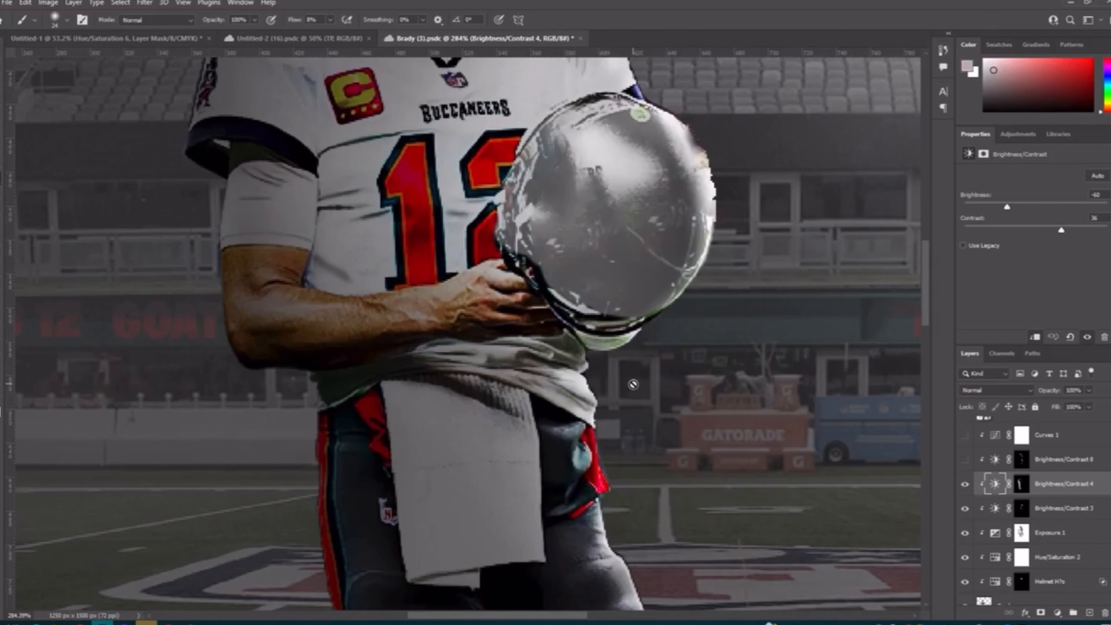
scroll(564, 357, "up", 7)
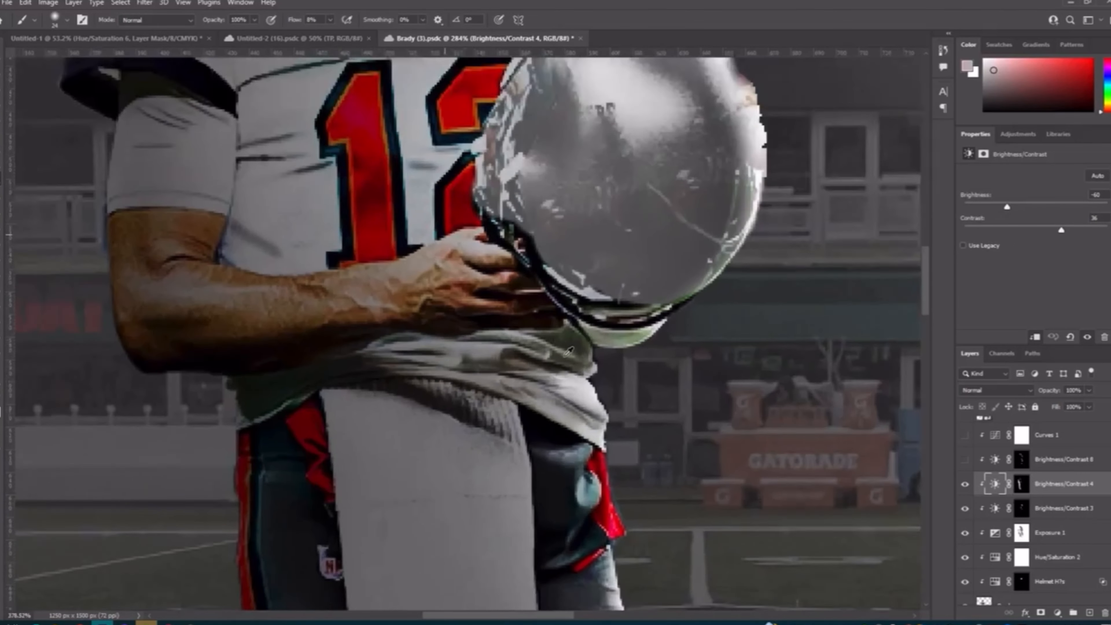
scroll(596, 338, "down", 10)
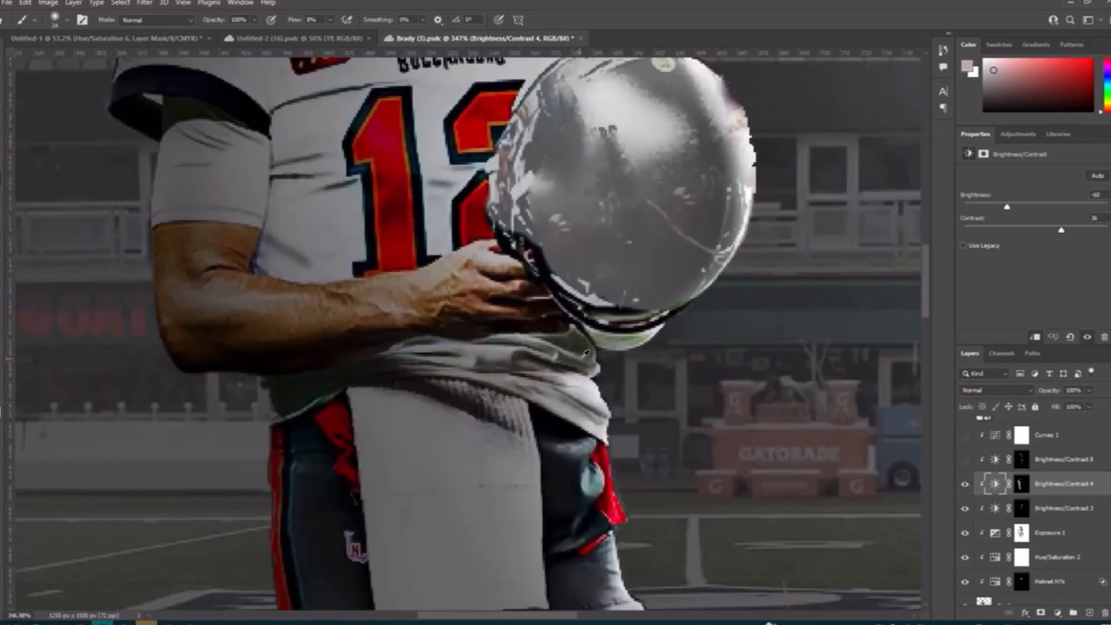
scroll(578, 337, "down", 2)
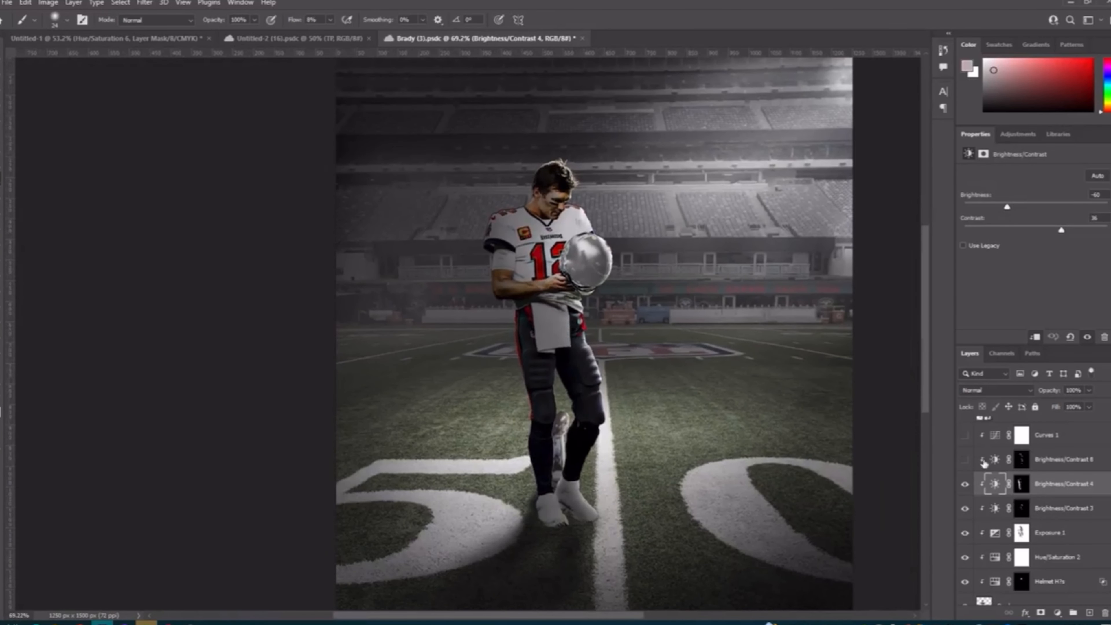
Step: Show the Brightness/Contrast 8 adjustment and open its brightness and contrast settings
left_click(965, 483)
left_click(965, 484)
scroll(970, 468, "up", 1)
left_click(1030, 485)
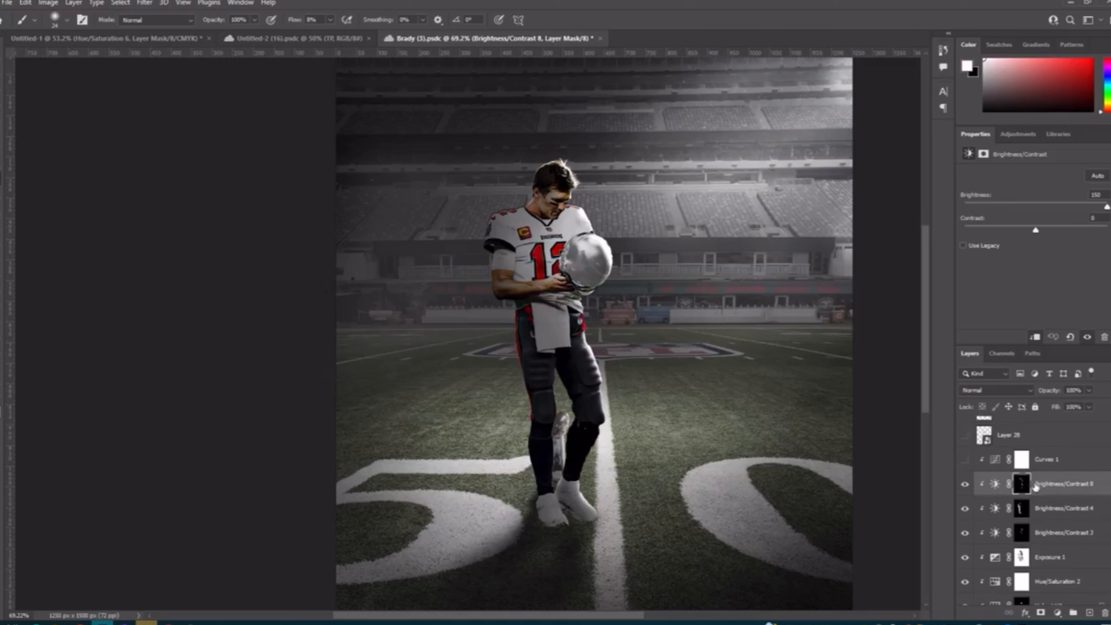
left_click(995, 486)
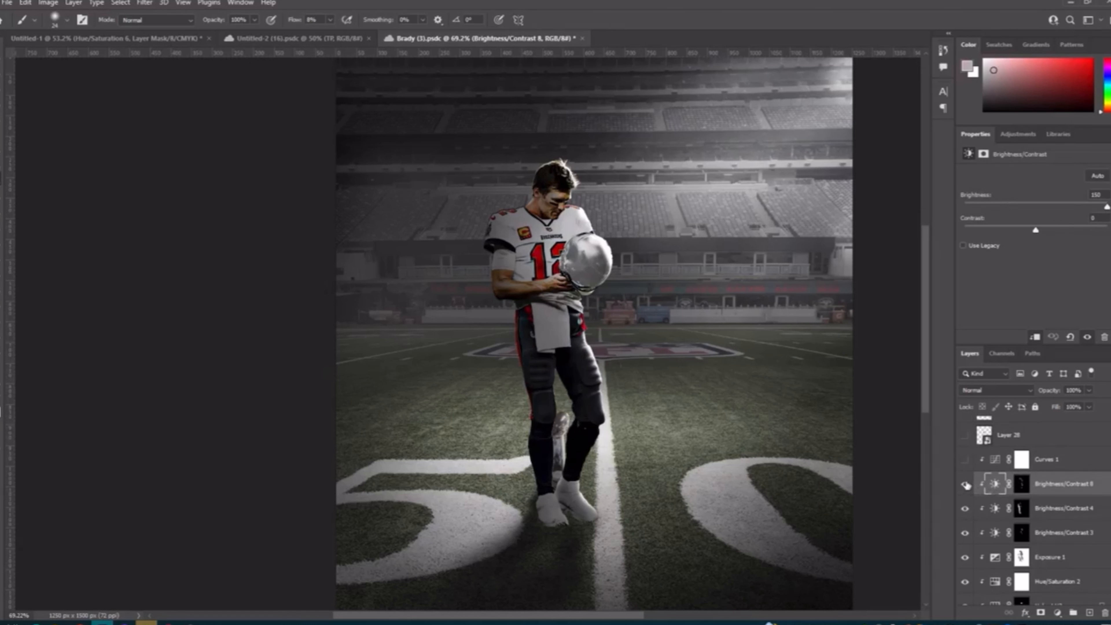
Step: Compare the full player with the Brightness/Contrast 8 adjustment off and on
left_click(966, 484)
left_click(966, 484)
left_click(966, 484)
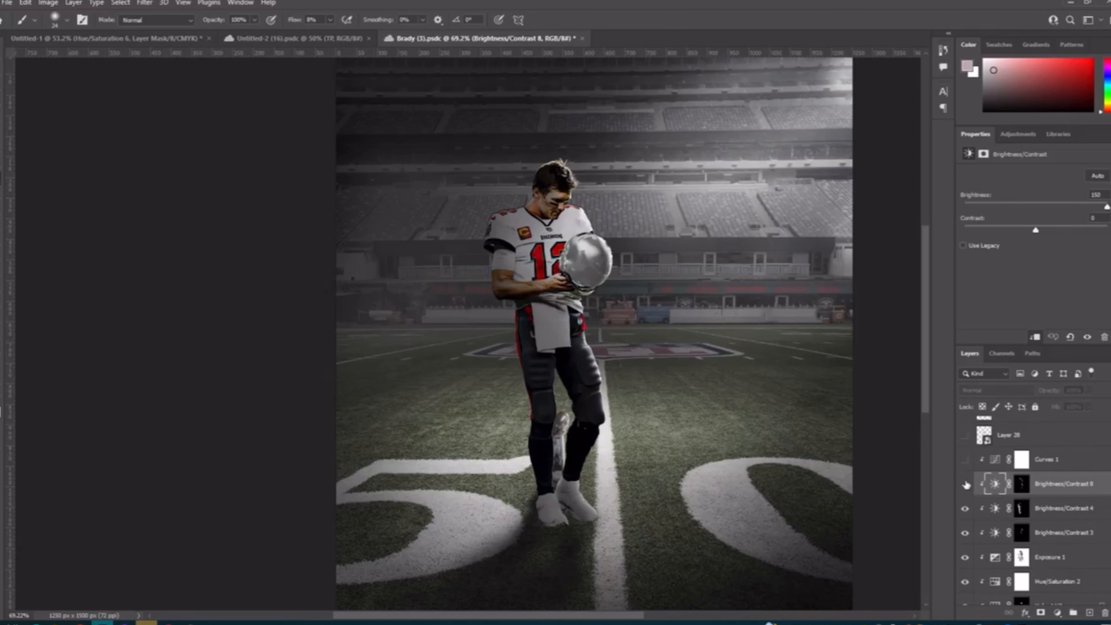
left_click(966, 485)
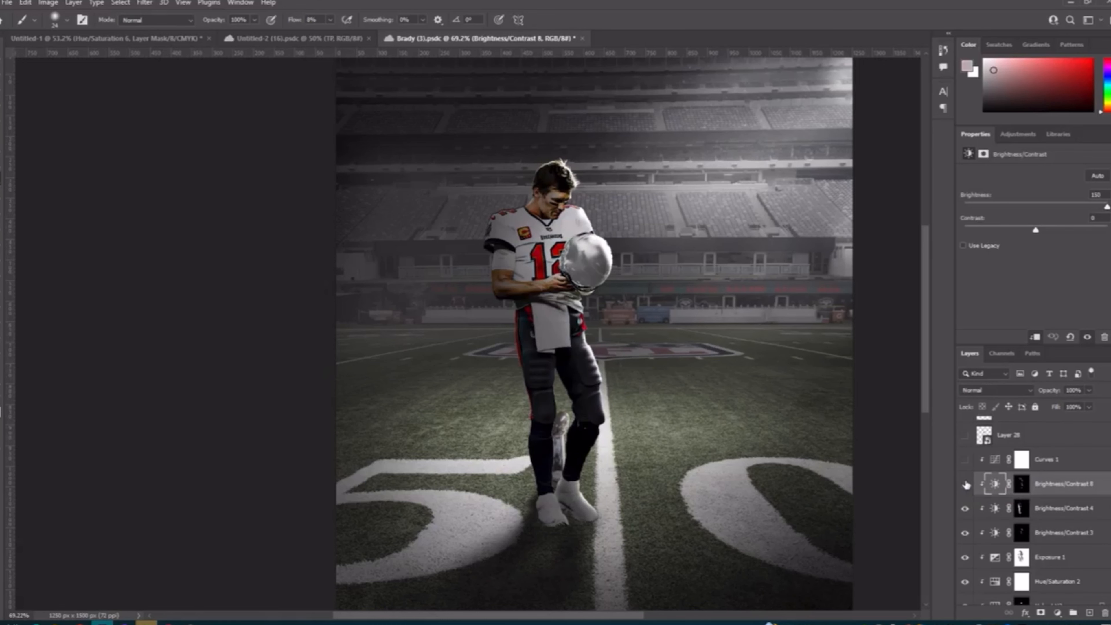
left_click(966, 484)
left_click(966, 484)
Step: Examine the Brightness/Contrast 8 highlights up close on the player's legs, with the adjustment off and on
scroll(645, 428, "up", 1)
scroll(644, 428, "up", 3)
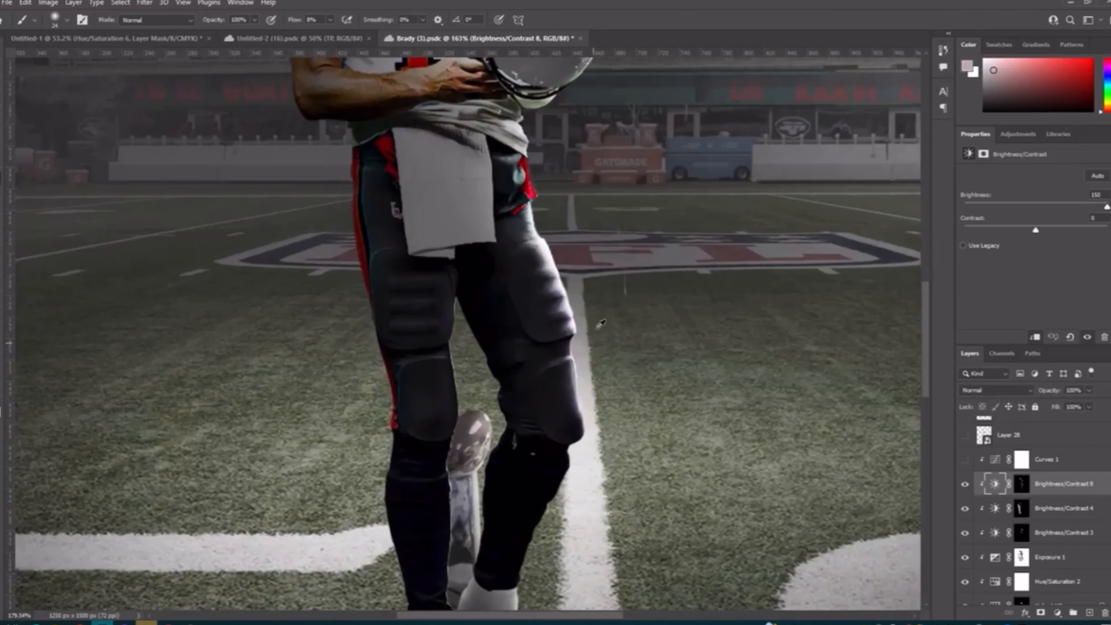
left_click(965, 485)
left_click(965, 485)
scroll(799, 314, "down", 3)
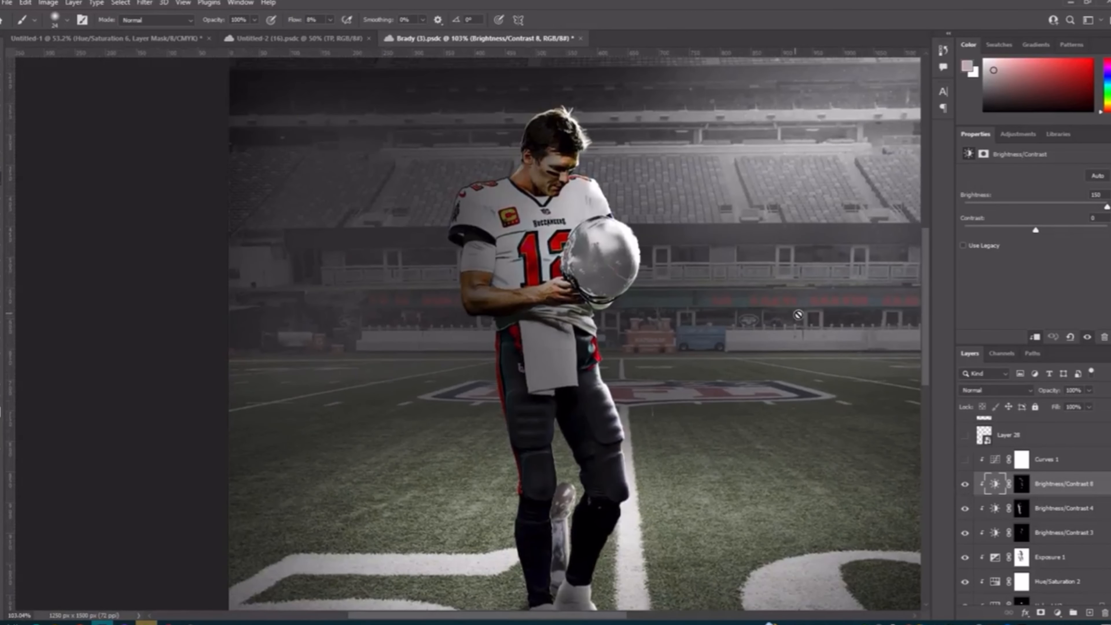
Step: Show the Curves 1 adjustment, open its curve settings and compare the player with it off and on
left_click(966, 486)
left_click(966, 484)
scroll(926, 436, "down", 2)
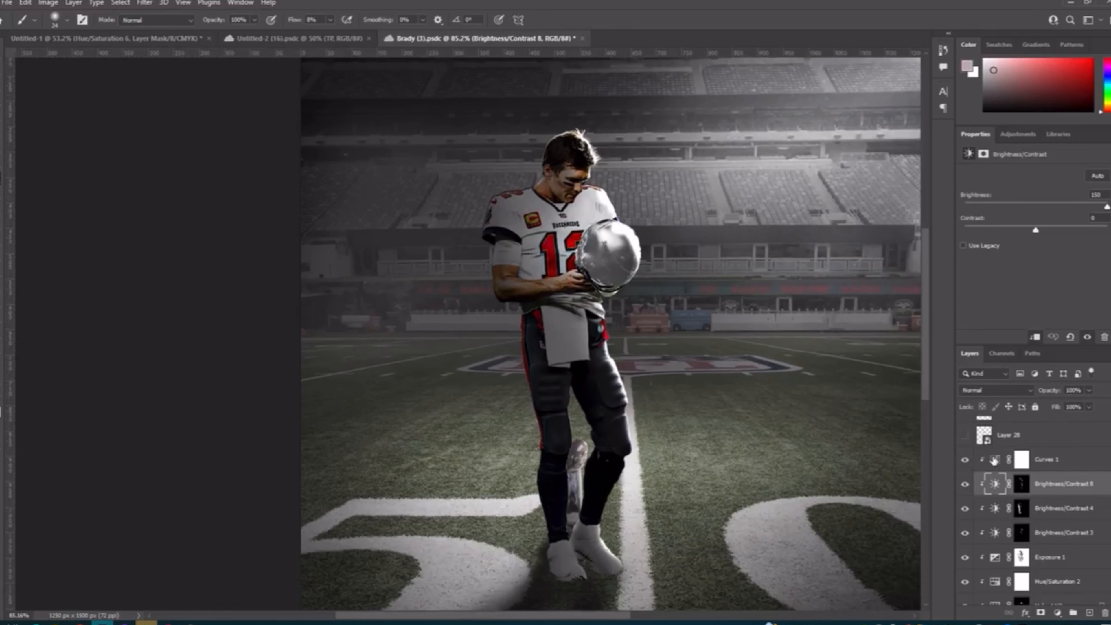
left_click(994, 460)
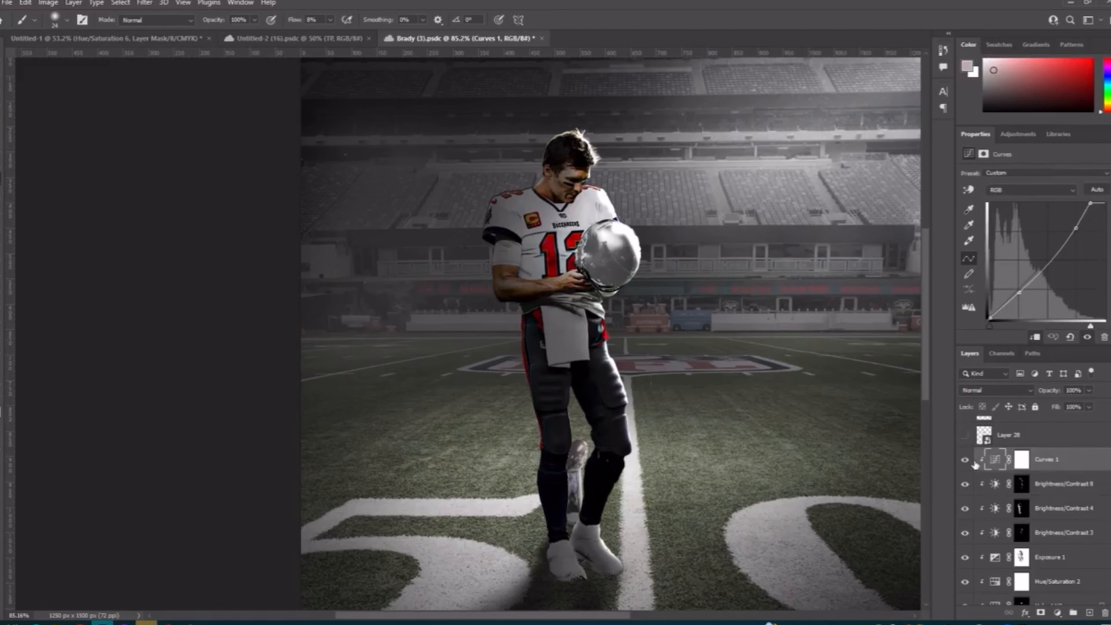
left_click(966, 460)
left_click(966, 460)
left_click(966, 459)
left_click(966, 460)
Step: Show and select Layer 28 with the Patriots logo, then compare the helmet with the logo off and on
left_click(965, 436)
left_click(988, 439)
scroll(847, 439, "down", 3)
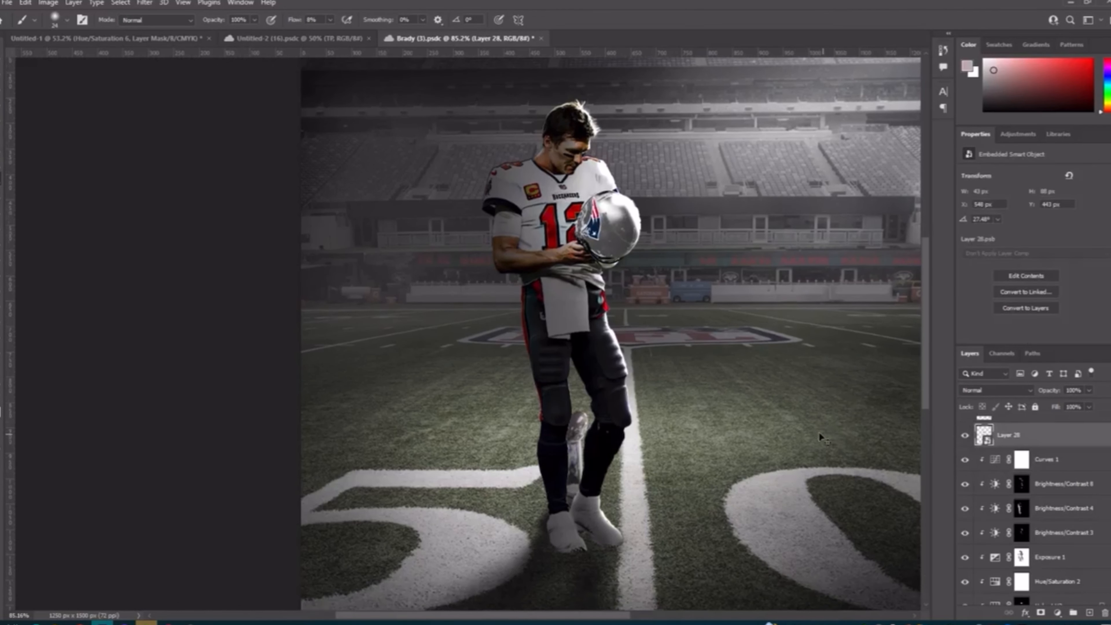
scroll(844, 415, "down", 1)
left_click(965, 438)
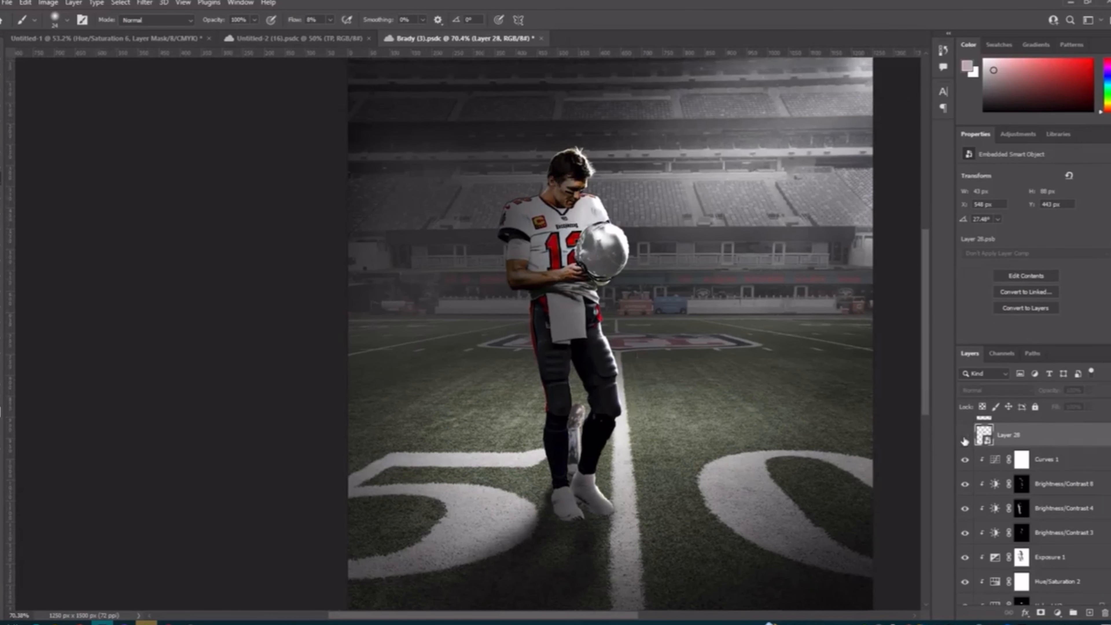
left_click(965, 438)
left_click(965, 438)
left_click(965, 438)
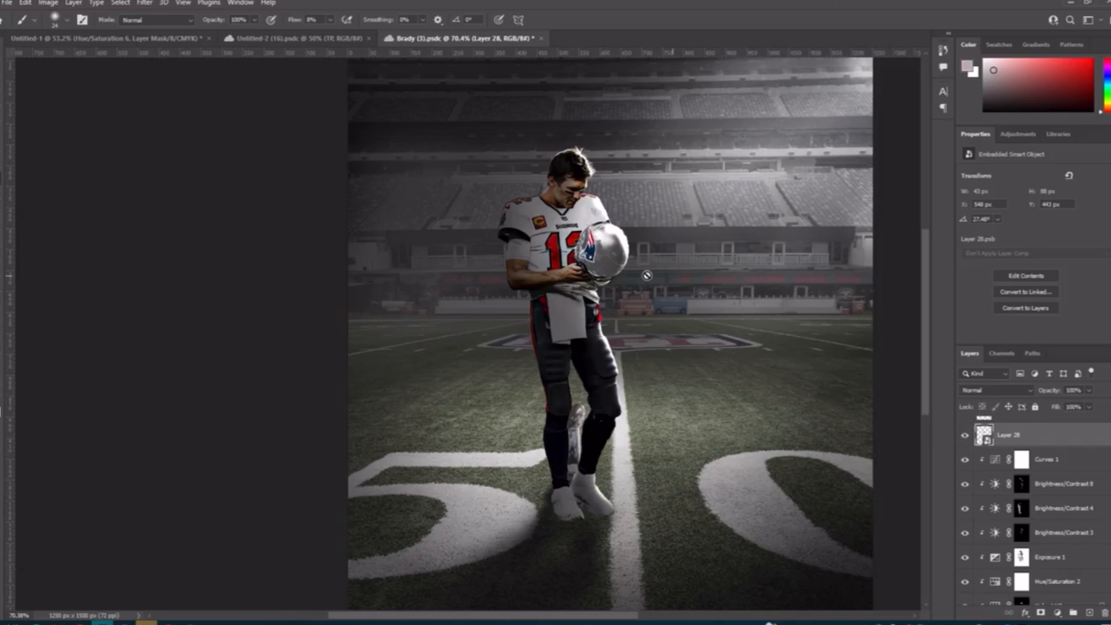
Step: Show Layer 28 copy, the helmet's second logo, and check the Trophy shadows group on and off
key("ctrl+j")
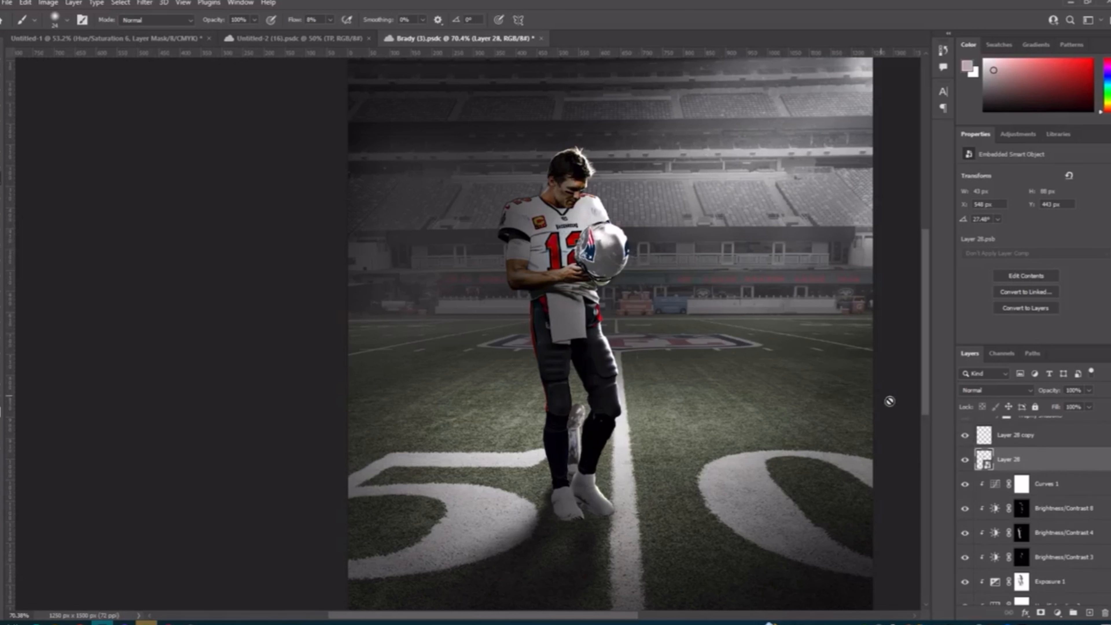
scroll(978, 483, "up", 2)
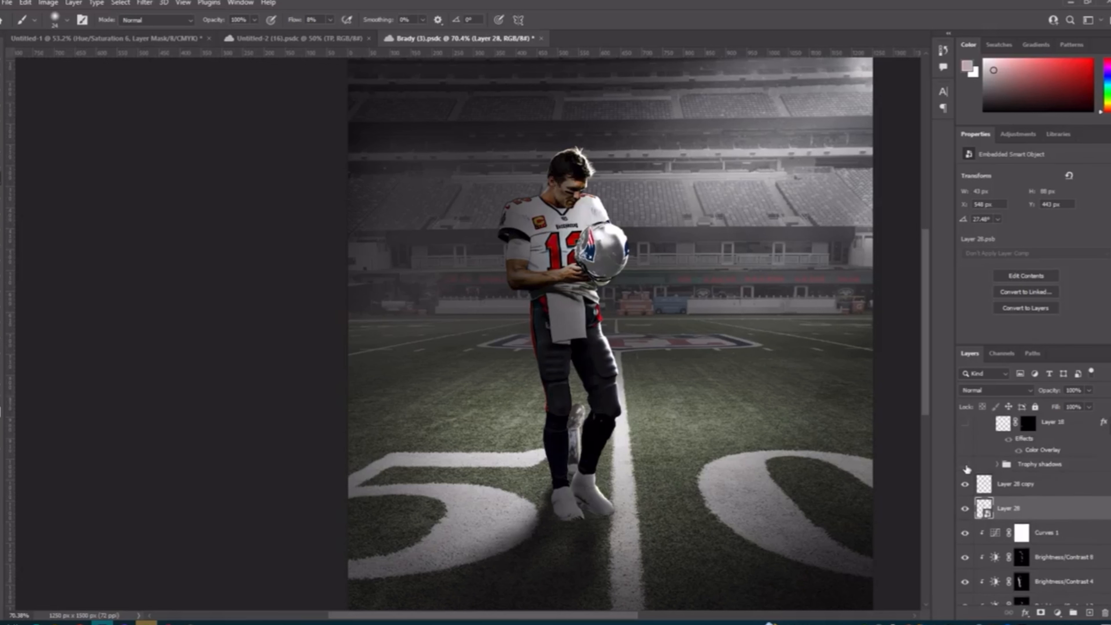
left_click(966, 466)
scroll(614, 418, "down", 1)
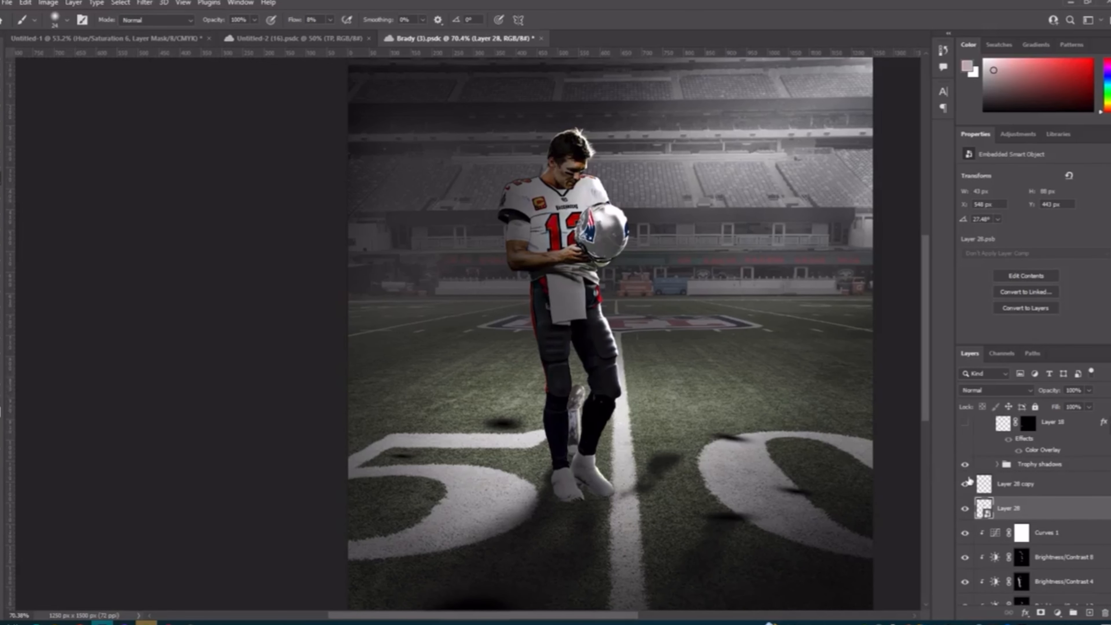
left_click(966, 465)
Step: Check the Layer 18 and Layer 12 color-overlay layers on and off
scroll(966, 465, "up", 1)
scroll(967, 467, "up", 3)
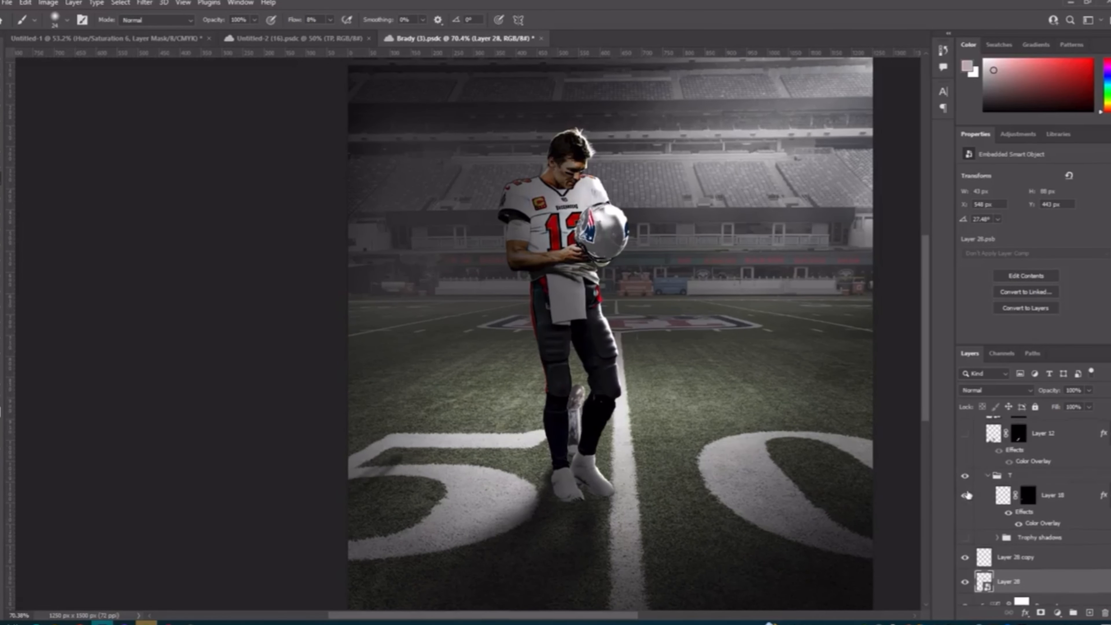
scroll(968, 496, "up", 1)
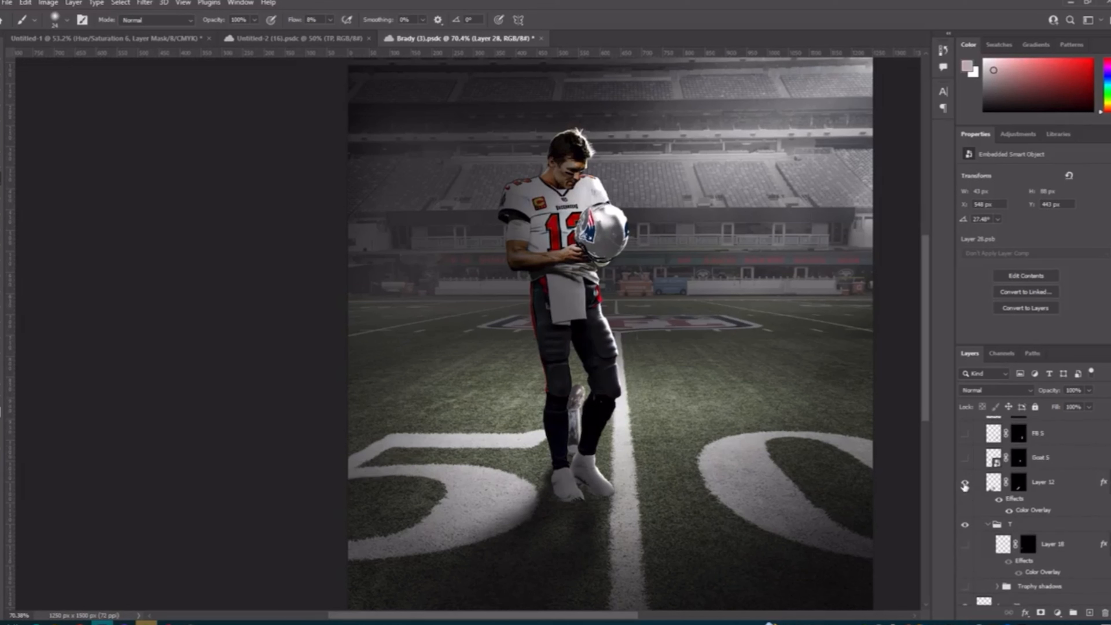
left_click(965, 484)
Step: Show the Goat 5 trophy layer on the field beside the player, comparing it off and on
scroll(963, 480, "up", 2)
left_click(966, 507)
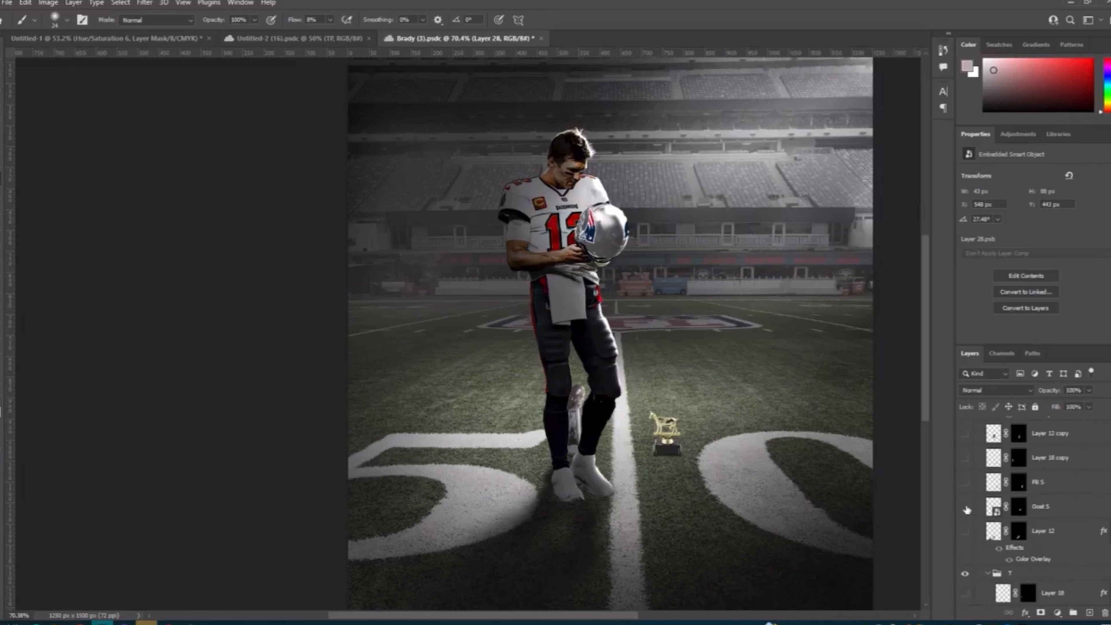
left_click(966, 507)
left_click(966, 507)
left_click(966, 507)
left_click(966, 507)
left_click(966, 507)
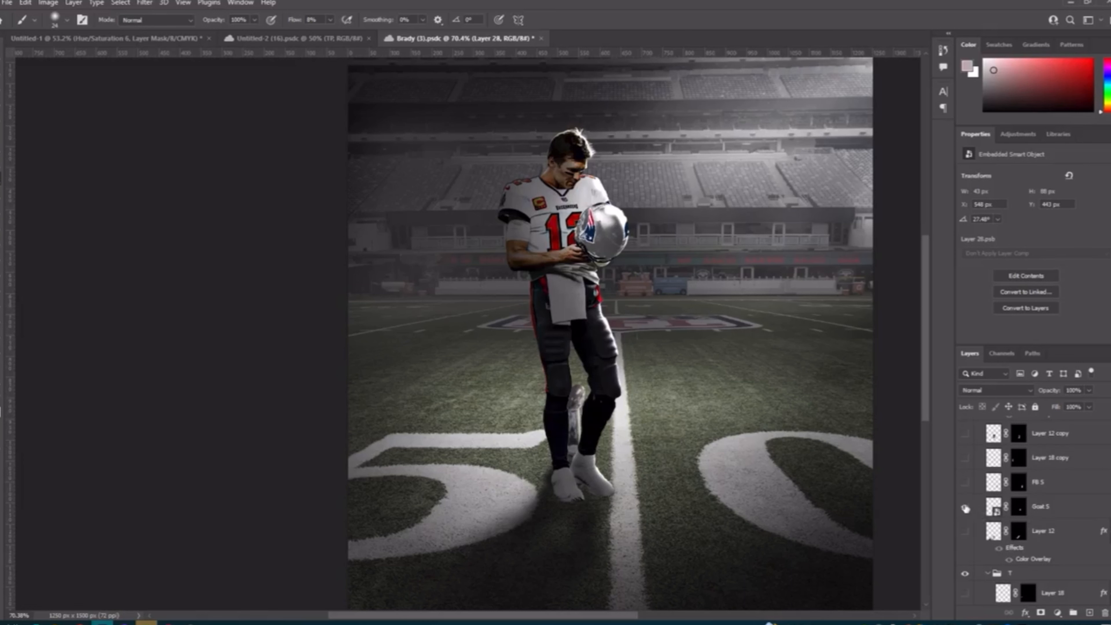
left_click(966, 507)
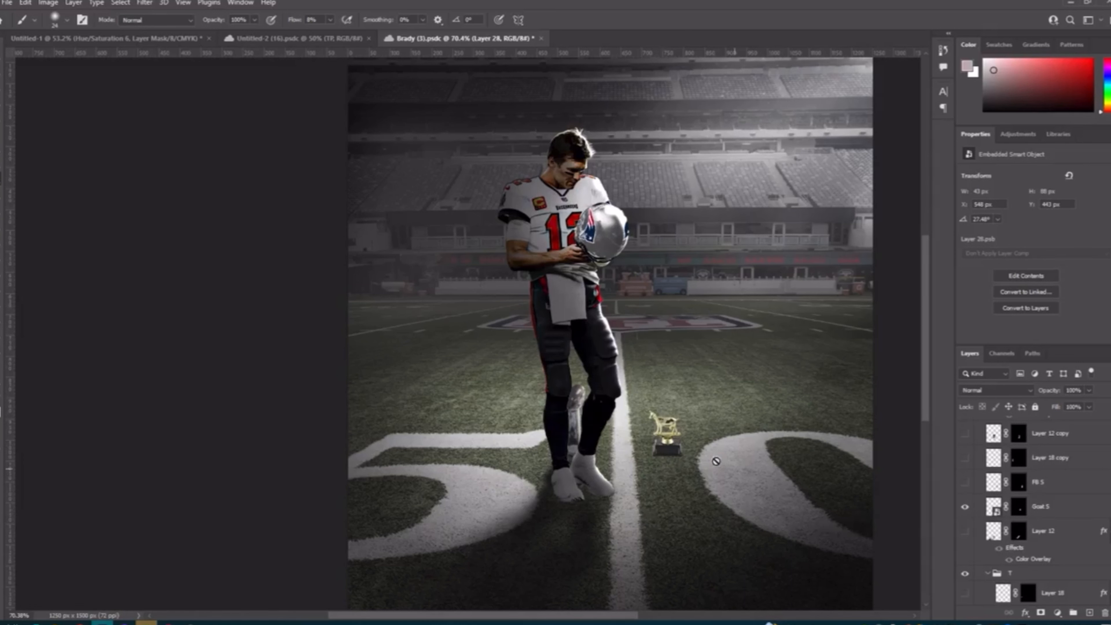
Step: Show the FB 5 football trophy and the gold Layer 18 copy trophy on the field
scroll(975, 497, "up", 1)
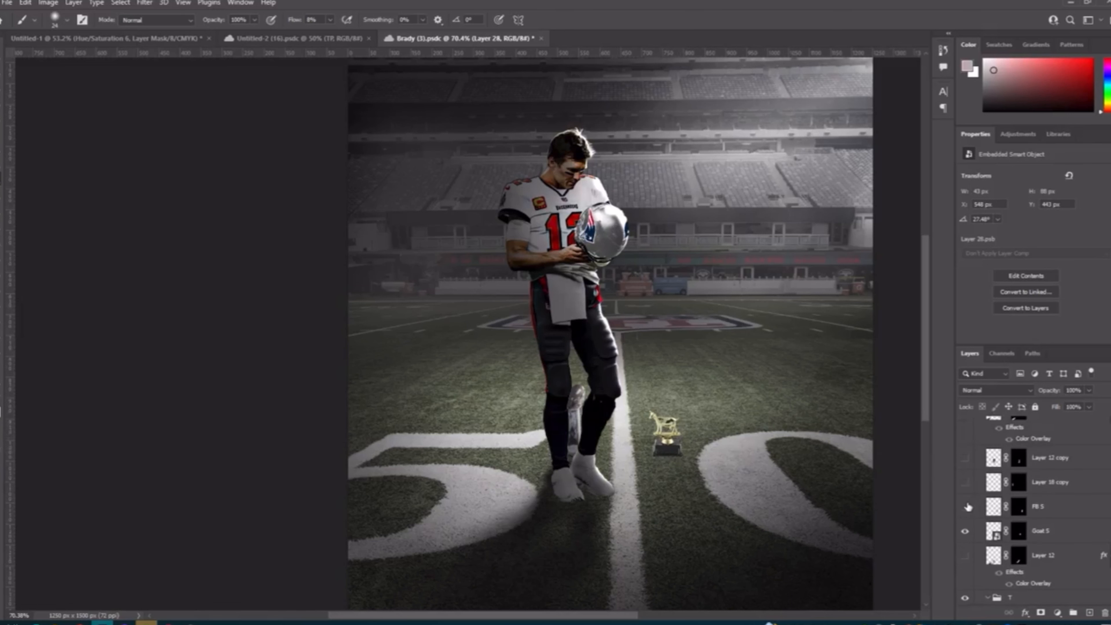
left_click(967, 506)
scroll(791, 521, "down", 1)
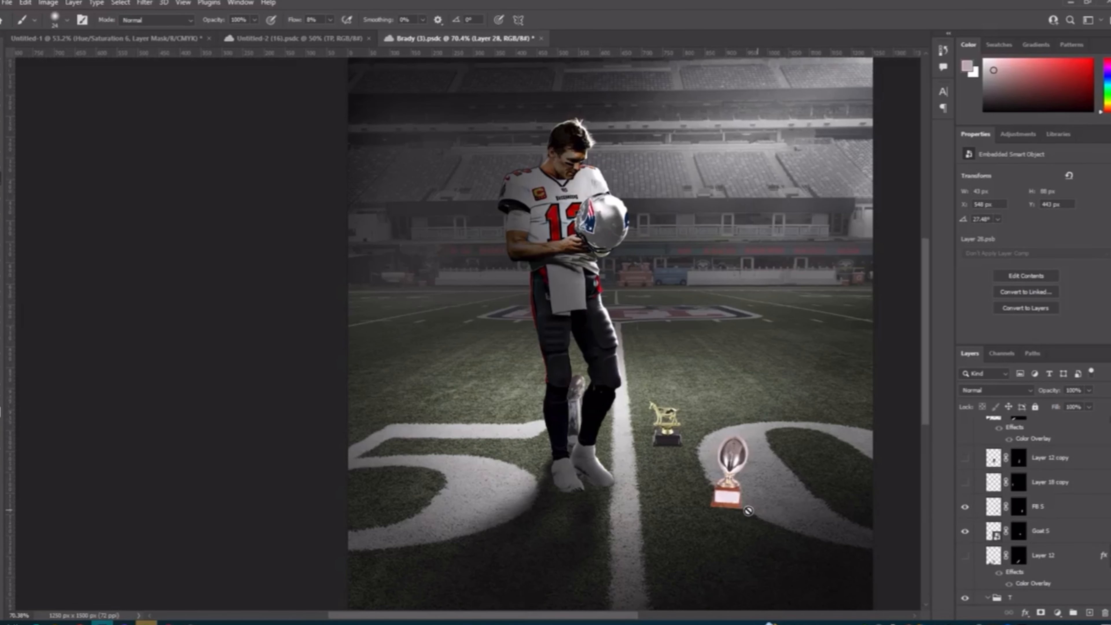
scroll(747, 434, "down", 2)
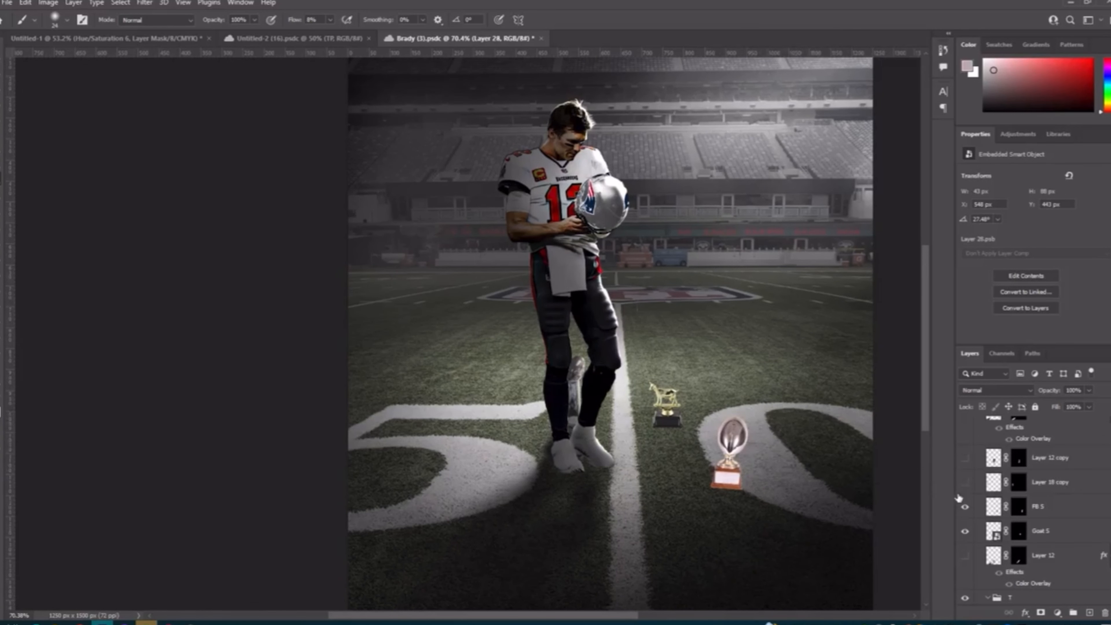
left_click(966, 482)
scroll(708, 496, "down", 1)
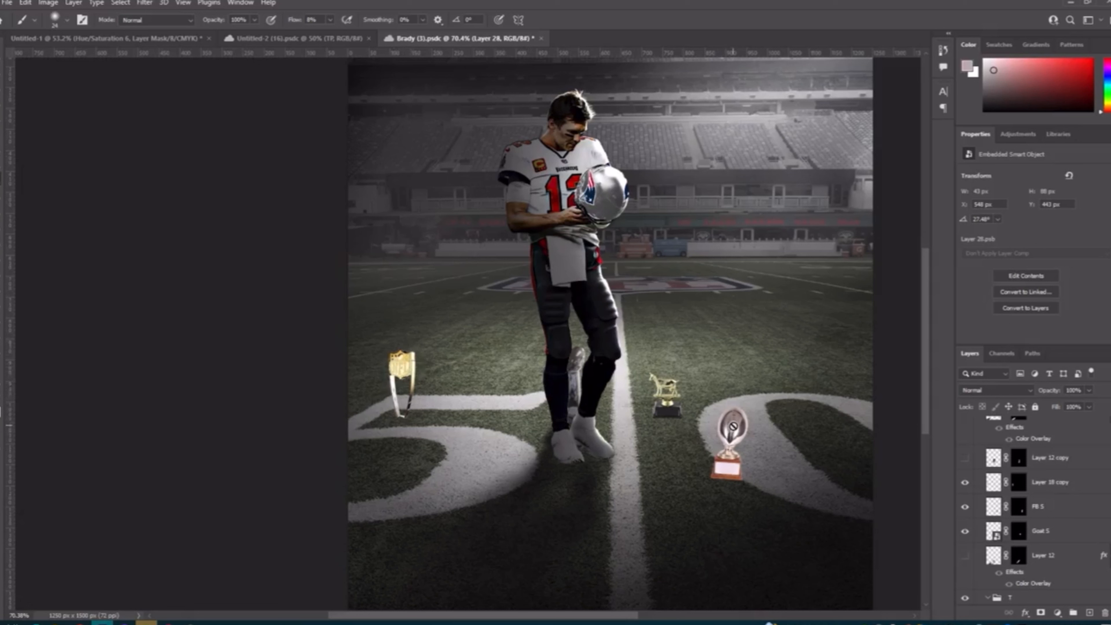
Step: Show the Layer 12 copy trophy at the player's feet and the large Layer 13 copy champion trophy, leaving Layer 13 hidden
scroll(961, 525, "up", 1)
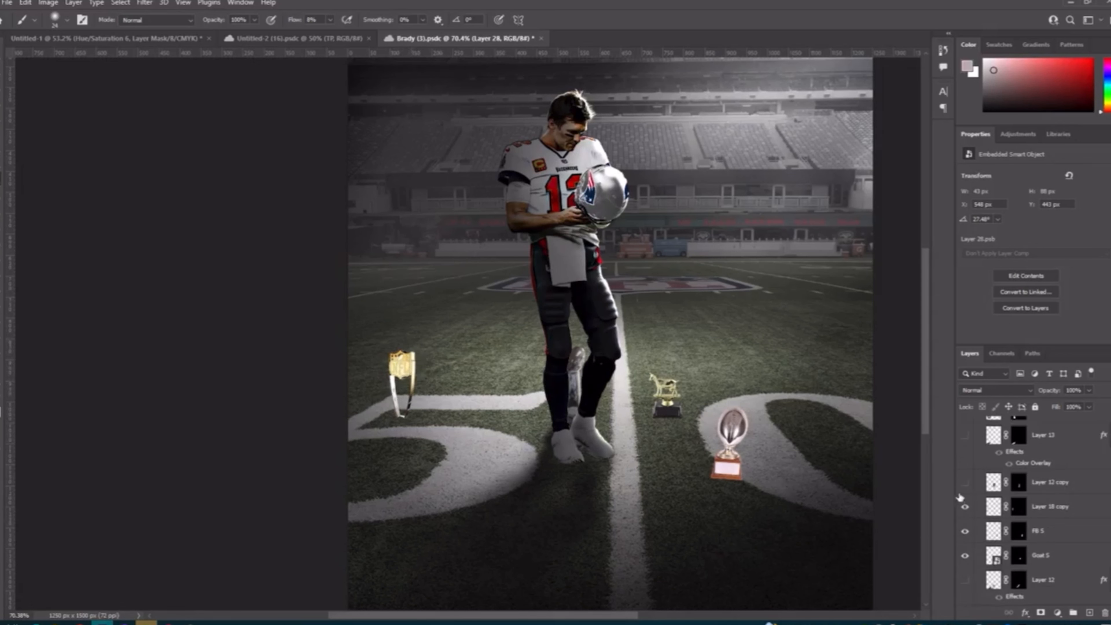
left_click(956, 482)
scroll(961, 495, "up", 1)
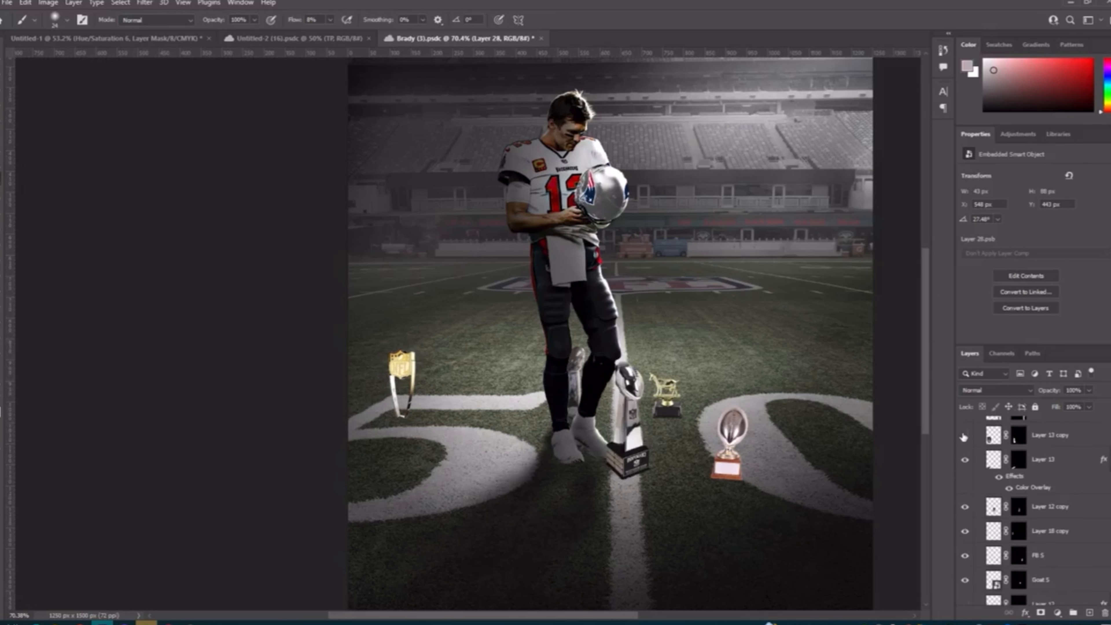
left_click(964, 437)
scroll(968, 470, "up", 3)
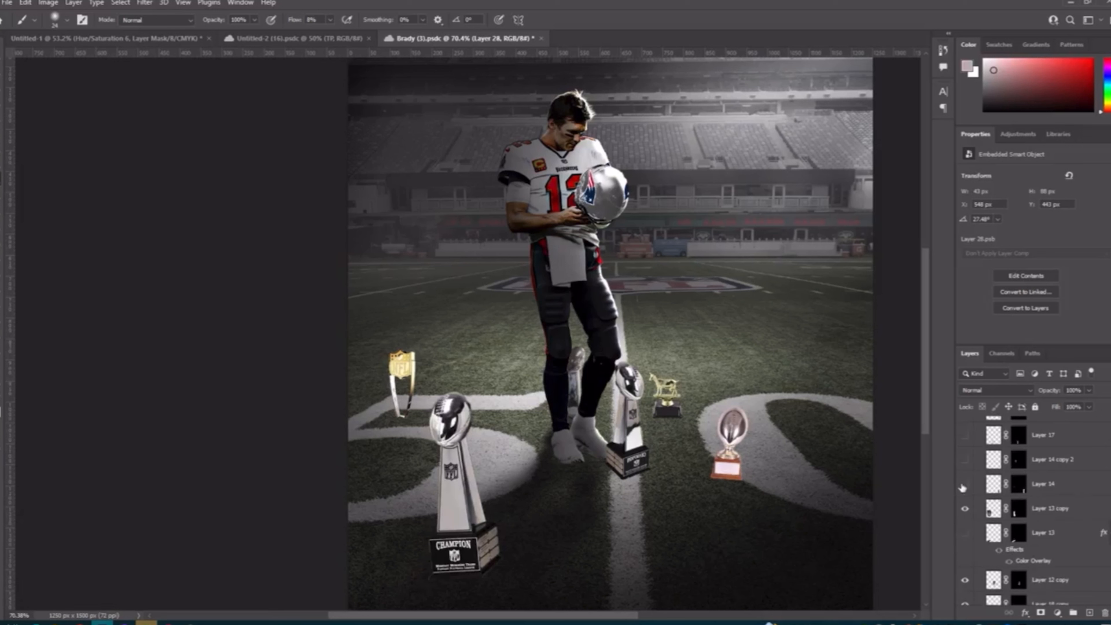
Step: Show four more trophies on the field: Layer 14, Layer 14 copy 2, Layer 17 and Layer 14 copy
left_click(963, 485)
left_click(965, 459)
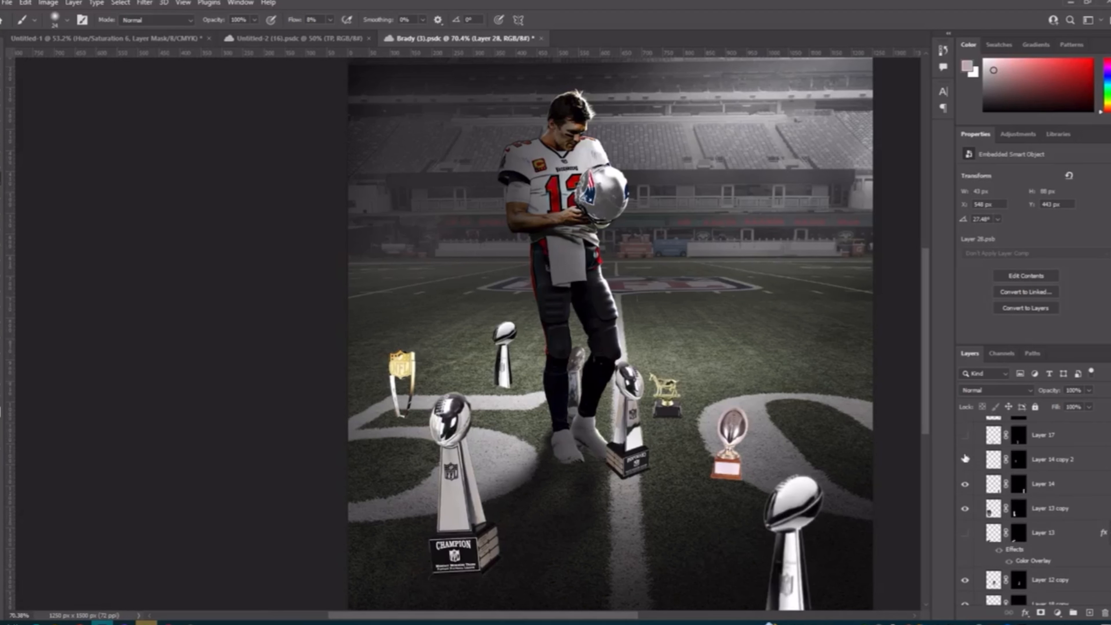
scroll(966, 455, "up", 2)
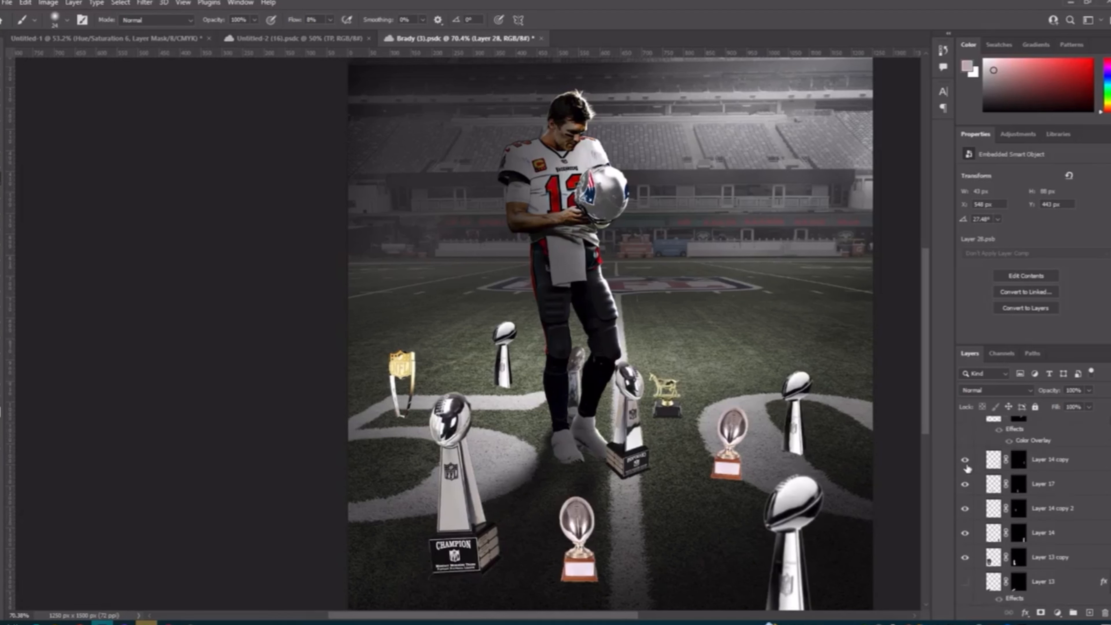
Step: Show the faded Layer 15 copy trophy in the background together with Layer 15 and its color overlay
scroll(966, 462, "up", 2)
left_click(966, 461)
left_click(966, 463)
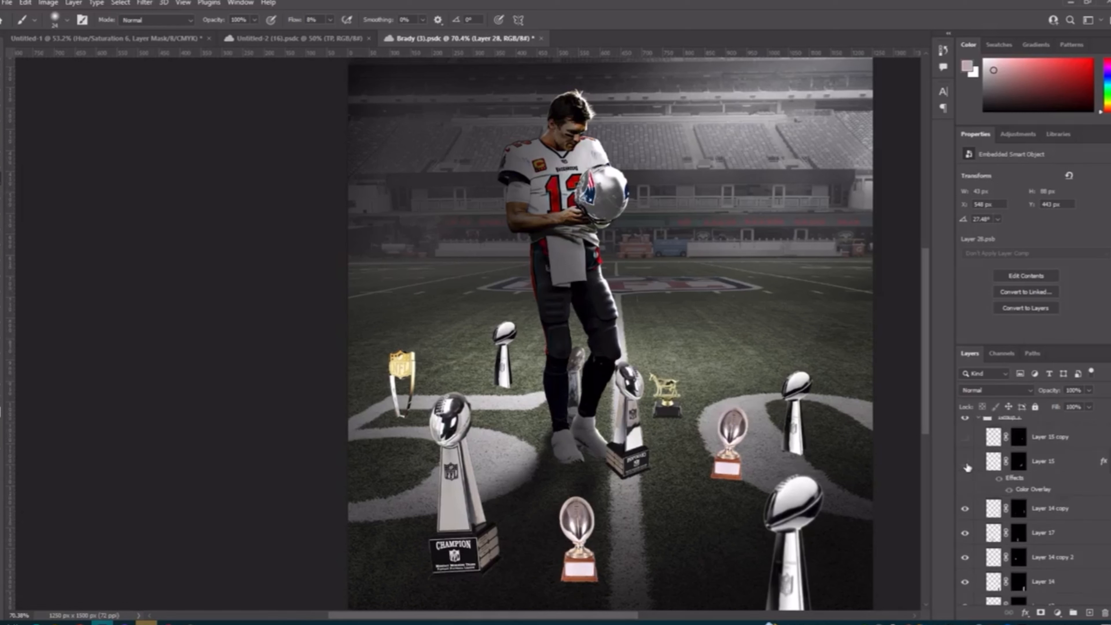
left_click(966, 437)
left_click(965, 461)
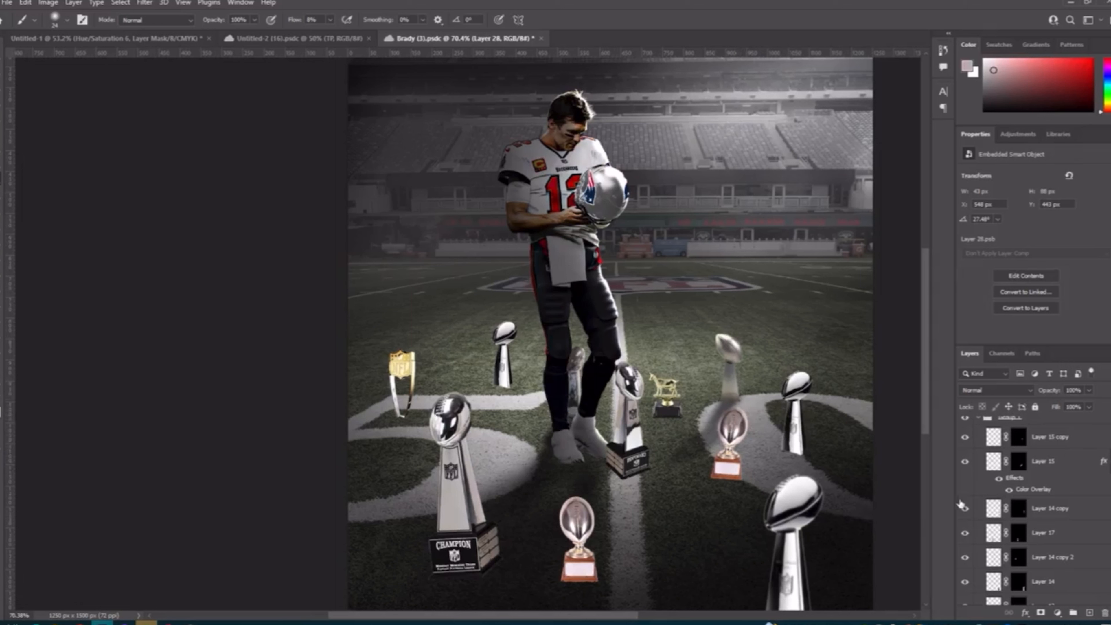
Step: Turn on the trophies' shadows: Layer 13, Layer 18 and the Trophy shadows group
scroll(977, 533, "down", 3)
scroll(976, 530, "down", 1)
left_click(967, 533)
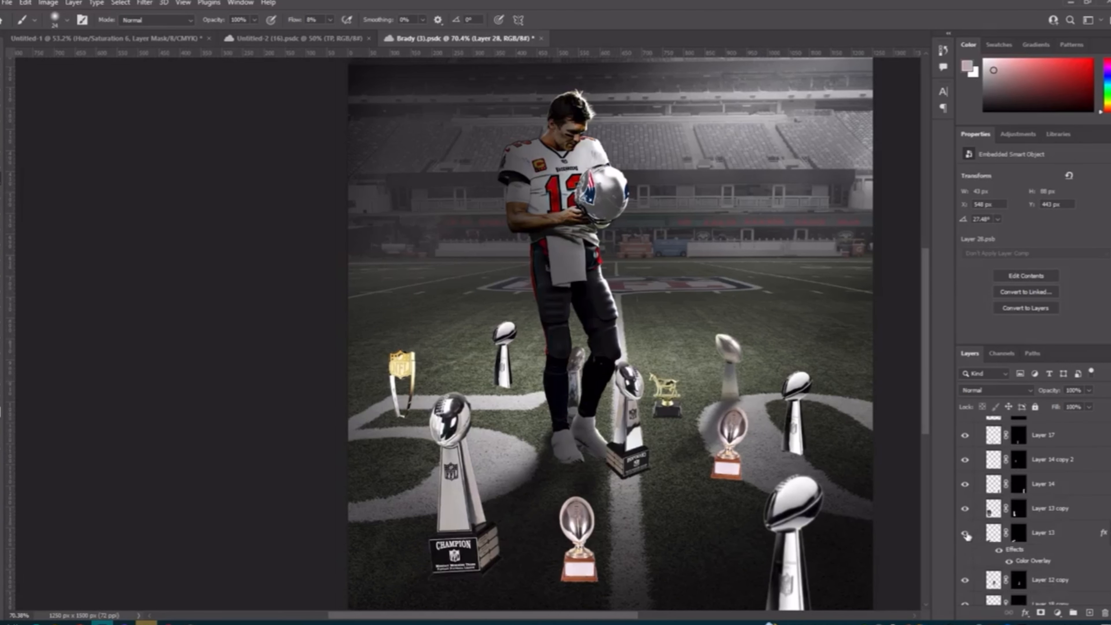
scroll(968, 525, "down", 5)
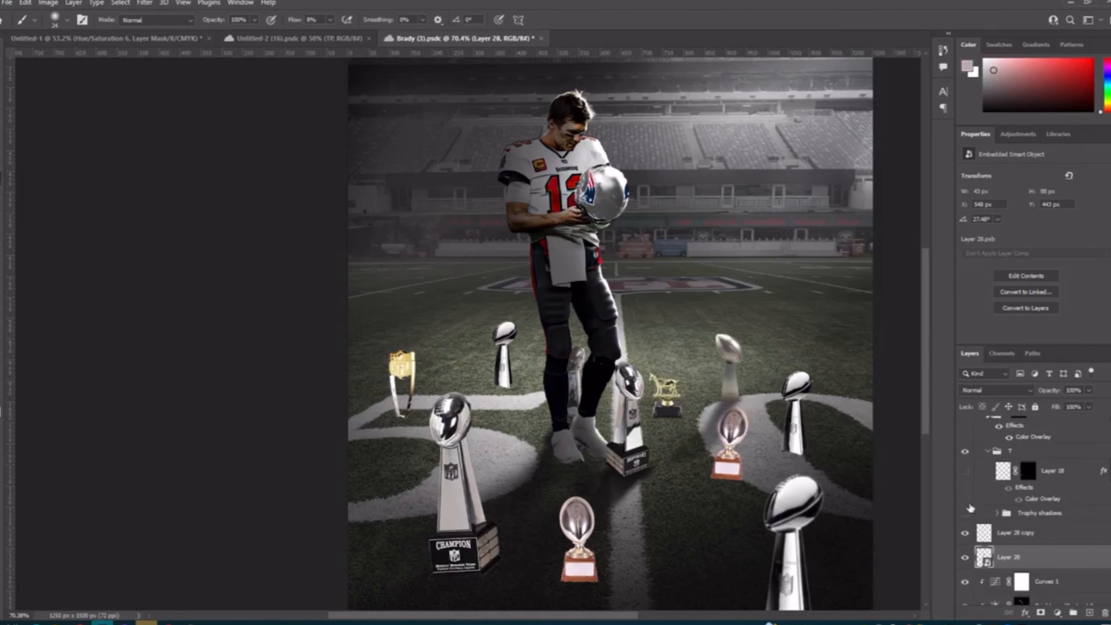
left_click(966, 514)
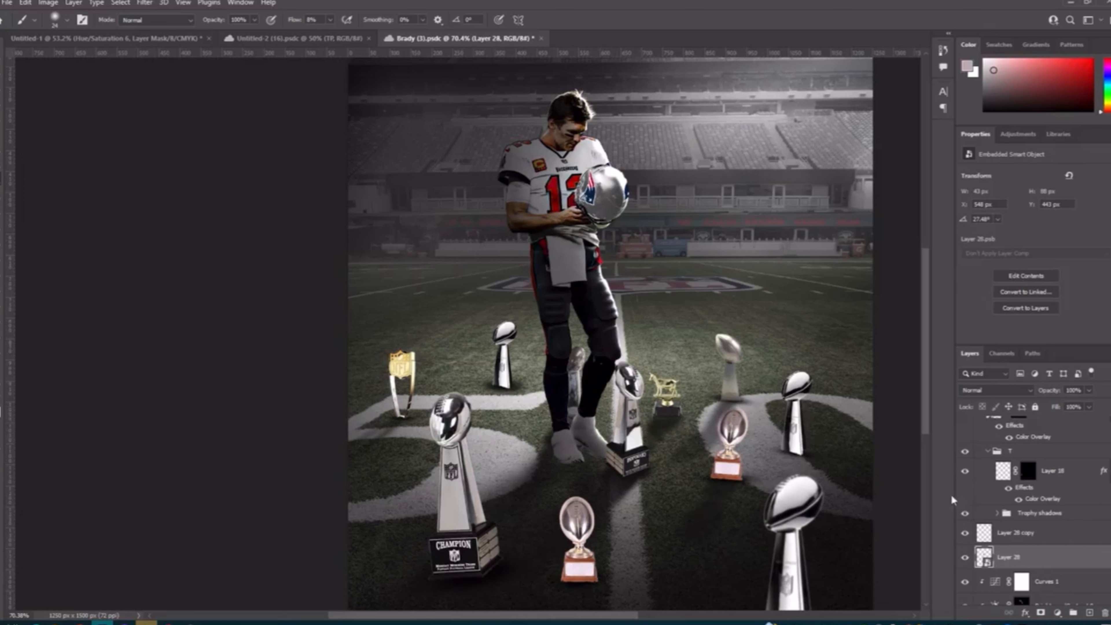
Step: Show the Hue/Saturation 3 adjustment to desaturate the trophies, and collapse Group 1
scroll(994, 537, "up", 6)
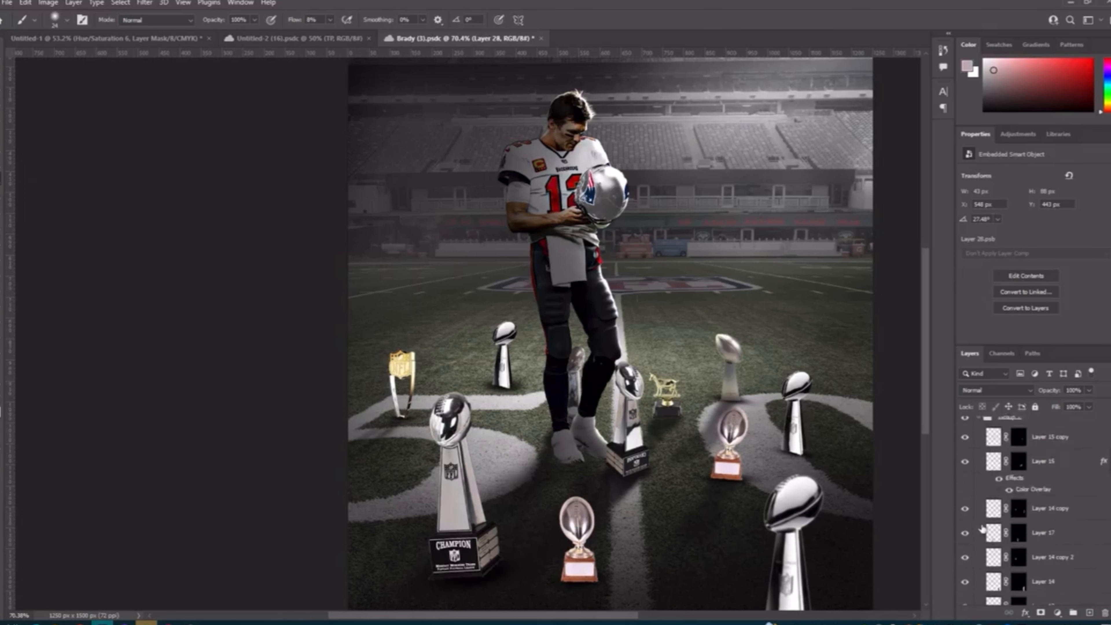
left_click(963, 497)
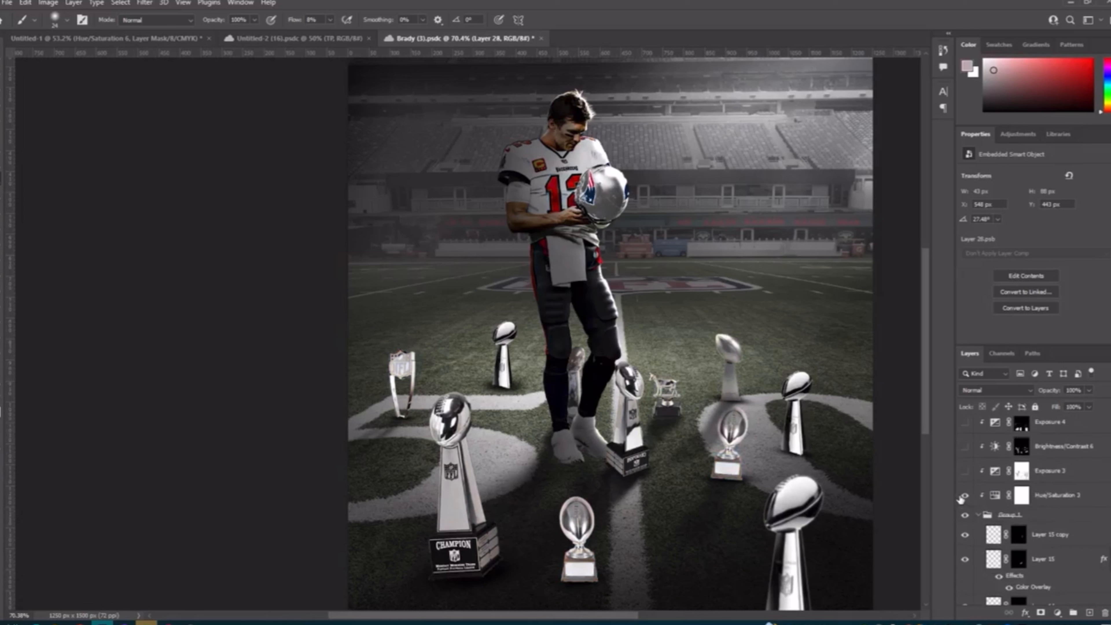
left_click(963, 497)
left_click(964, 496)
left_click(979, 516)
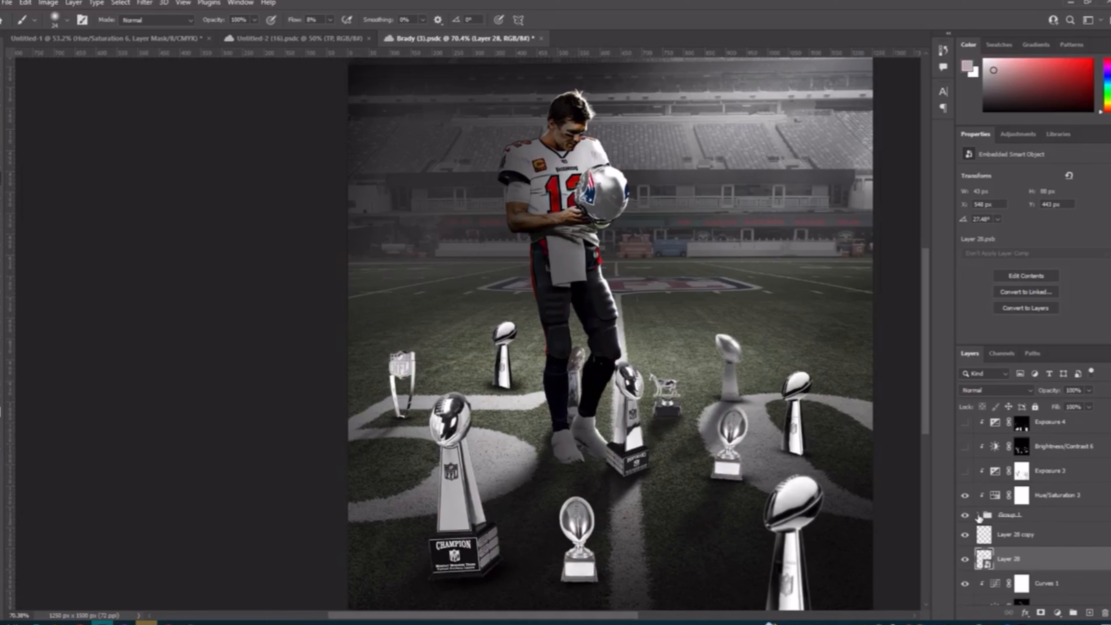
Step: Compare the trophies' color with the Hue/Saturation 3 adjustment off and on, up close and across the full poster
left_click(965, 497)
left_click(965, 497)
scroll(679, 358, "down", 1)
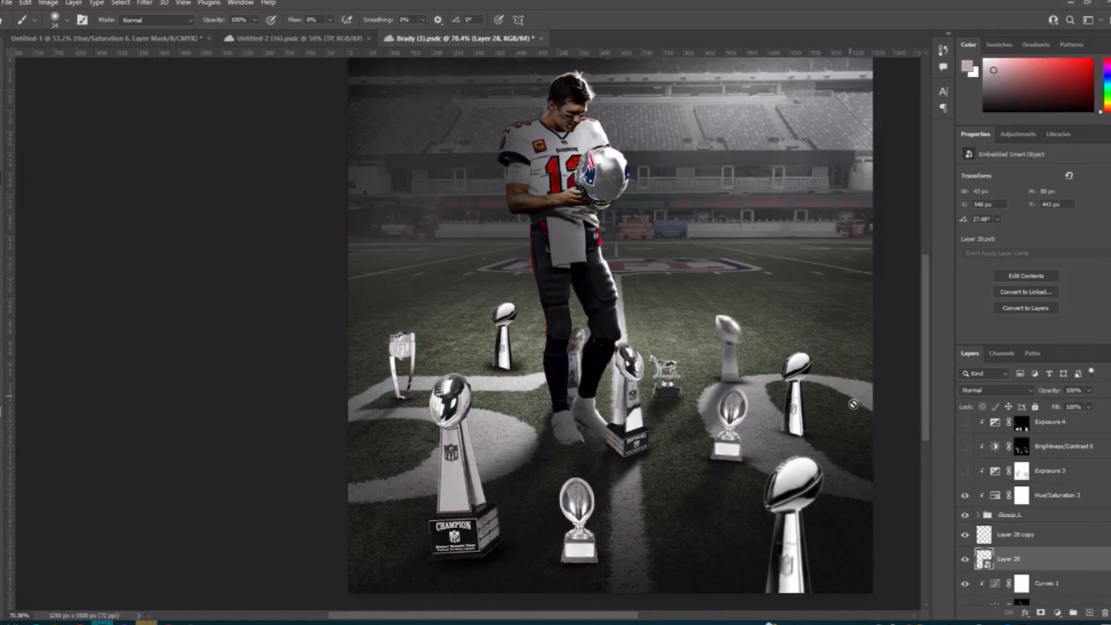
left_click(966, 496)
left_click(966, 496)
left_click(961, 496)
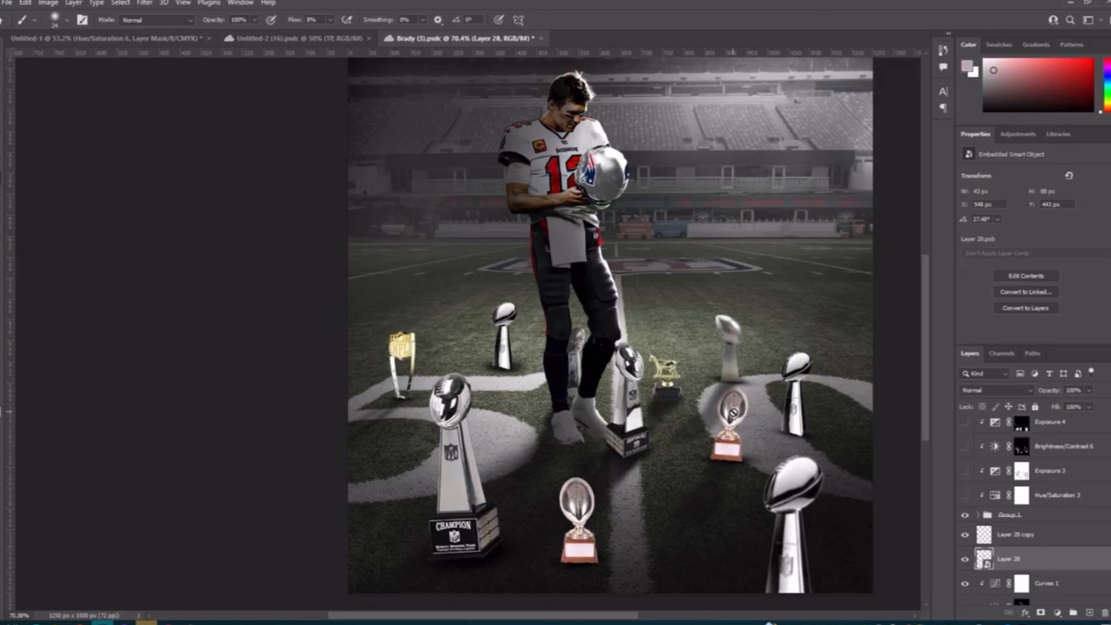
scroll(737, 408, "up", 1)
scroll(737, 407, "down", 1)
scroll(738, 407, "down", 2)
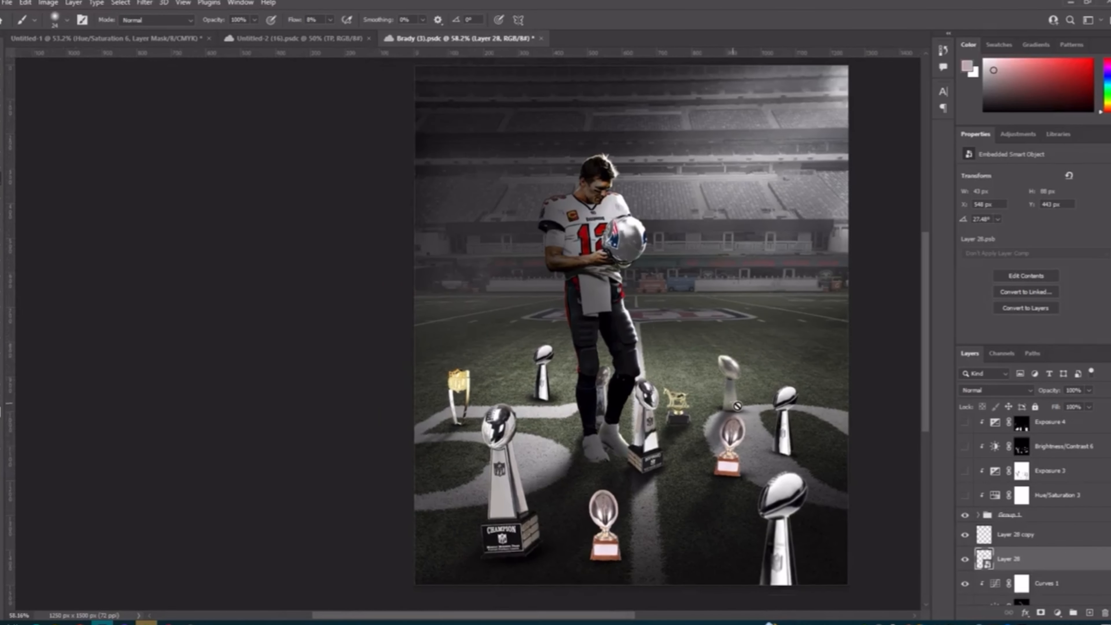
left_click(966, 496)
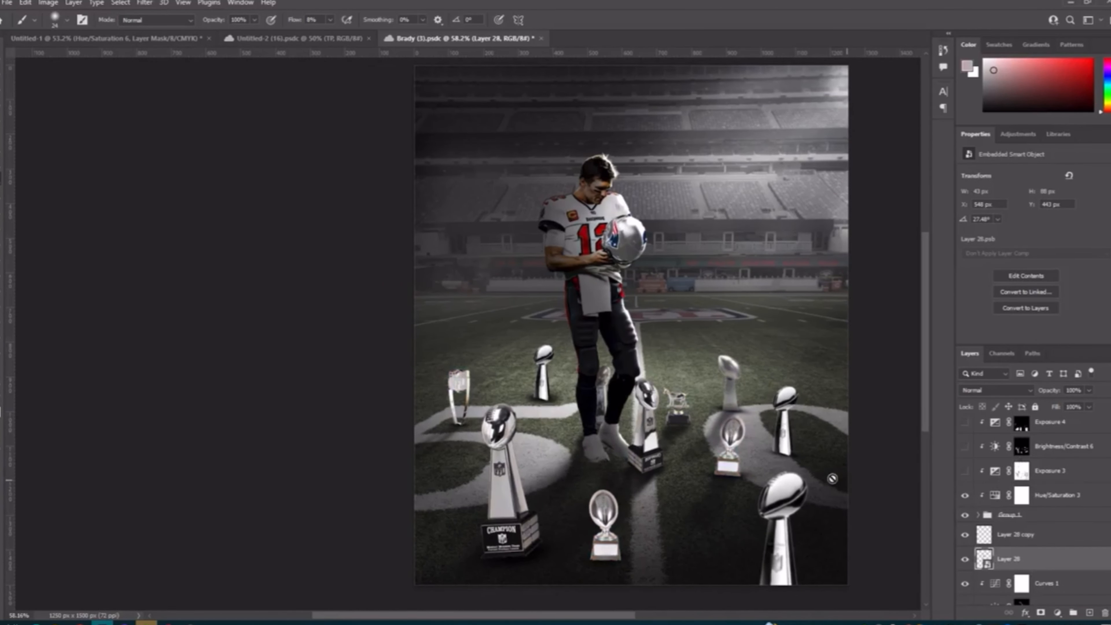
Step: Show the Exposure 3 adjustment to darken the trophies, and examine it up close and across the poster
scroll(800, 456, "right", 1)
left_click(965, 472)
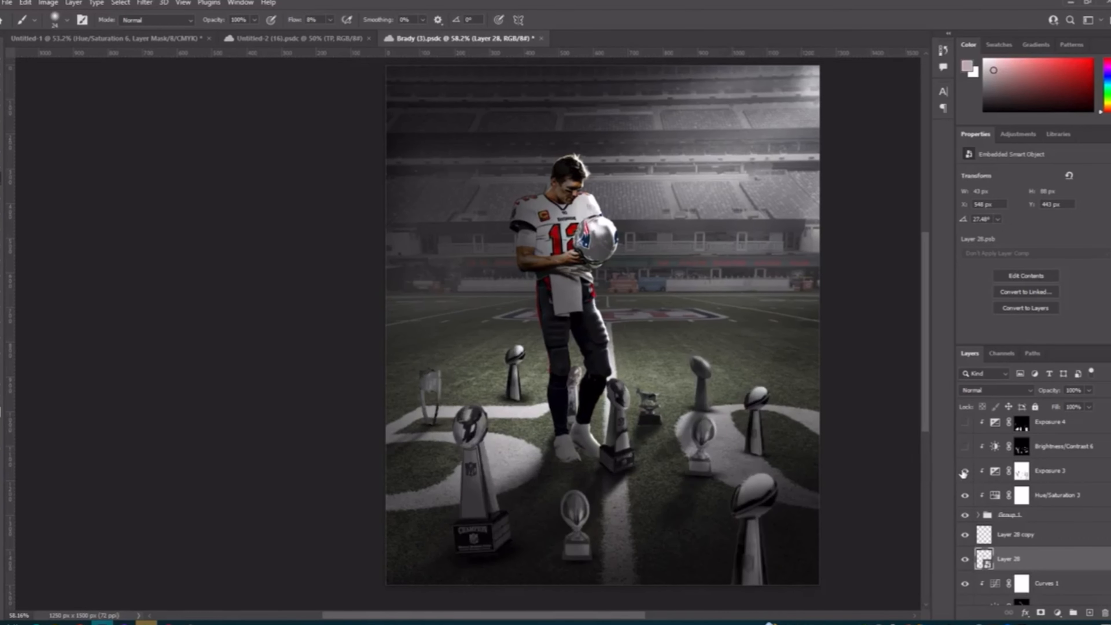
left_click(965, 471)
left_click(965, 471)
scroll(734, 418, "down", 1)
scroll(726, 328, "up", 3)
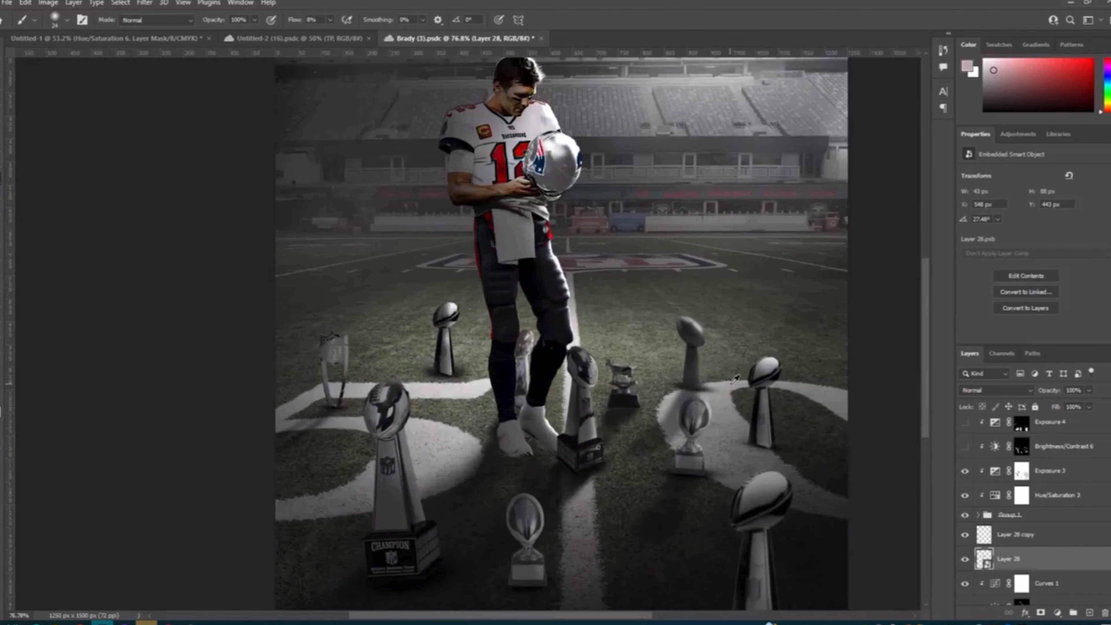
scroll(606, 393, "down", 3)
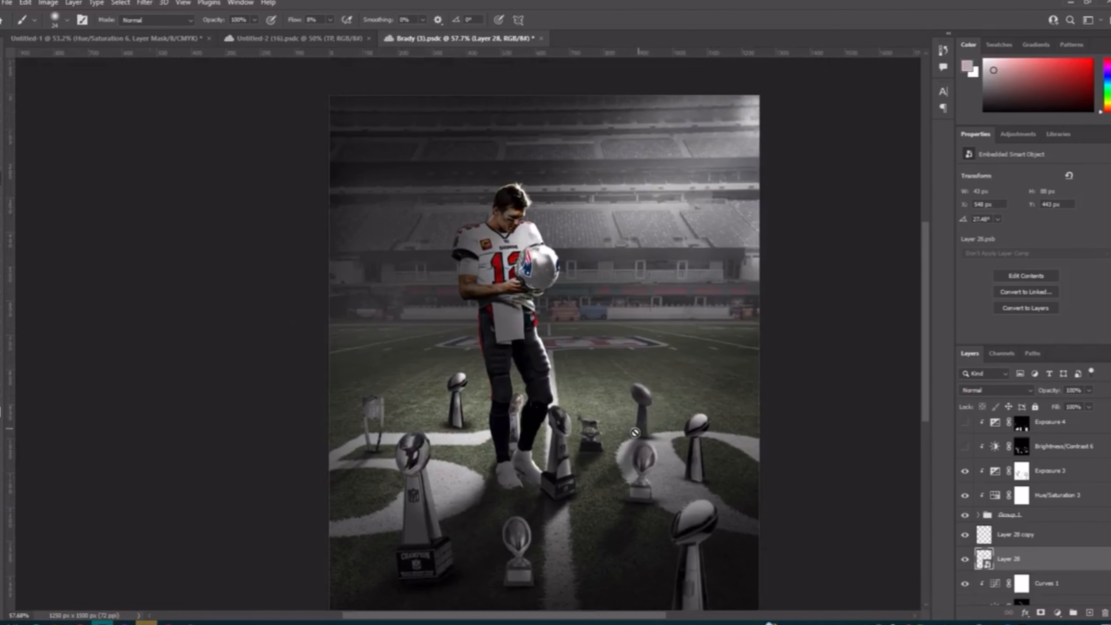
scroll(600, 460, "down", 1)
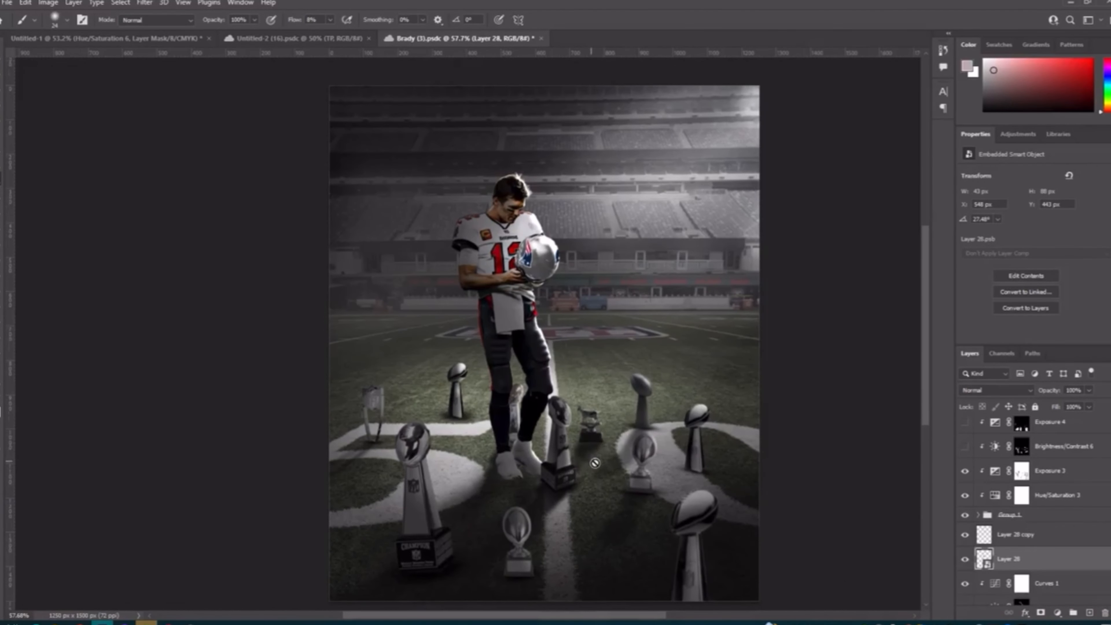
Step: Compare the trophies with Exposure 3 off and on, leave it on and save the document
left_click(965, 471)
left_click(965, 470)
left_click(965, 469)
left_click(965, 469)
key("ctrl+s")
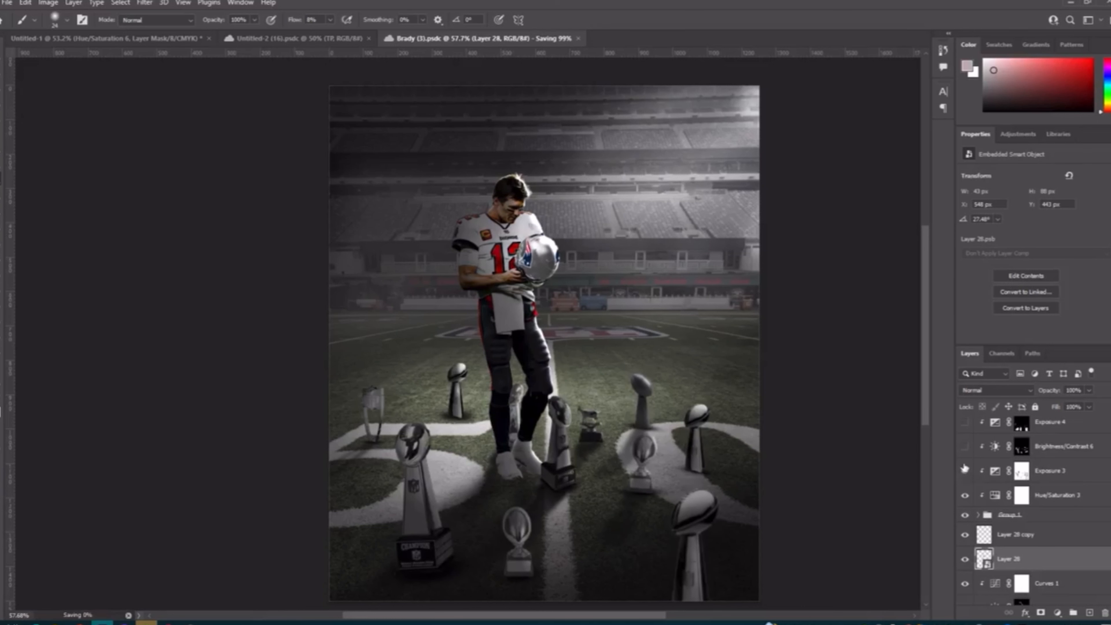
Step: Show the Brightness/Contrast 6 adjustment for the trophies and open its settings
left_click(966, 446)
left_click(989, 449)
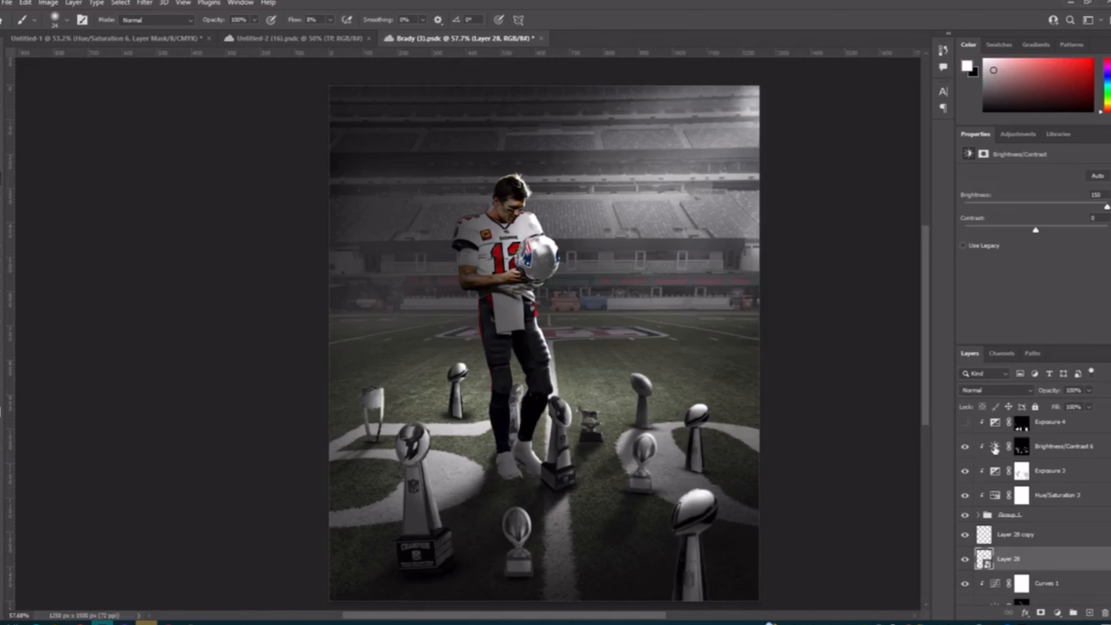
Step: Compare the trophies with Brightness/Contrast 6 off and on, up close and across the poster, leaving it on
left_click(965, 446)
left_click(965, 446)
left_click(965, 447)
left_click(965, 446)
scroll(775, 510, "up", 5)
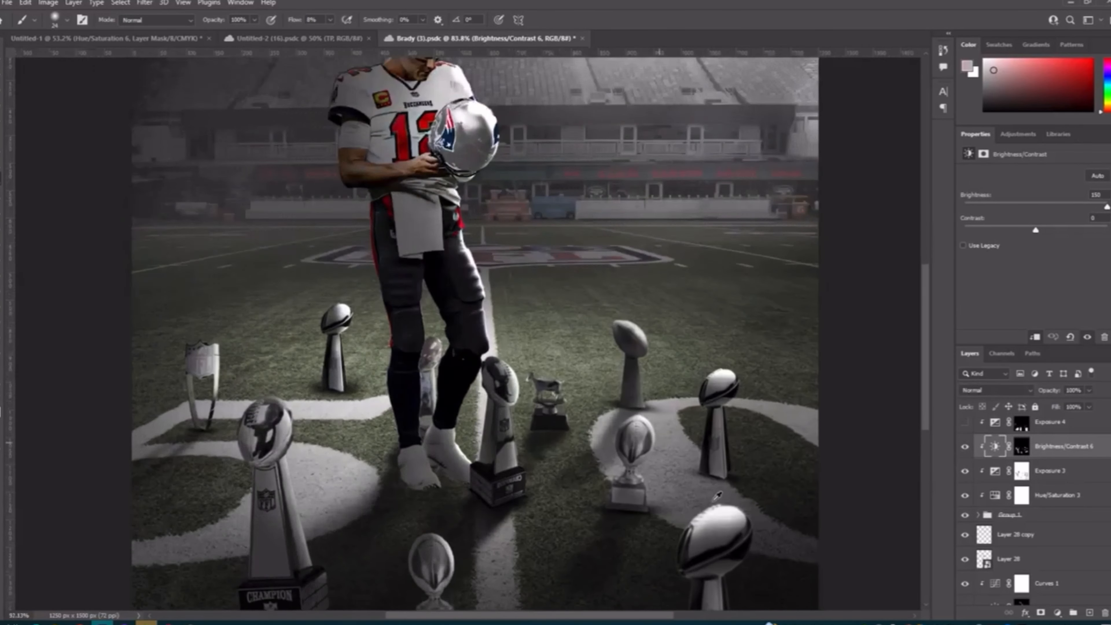
left_click(965, 447)
left_click(965, 447)
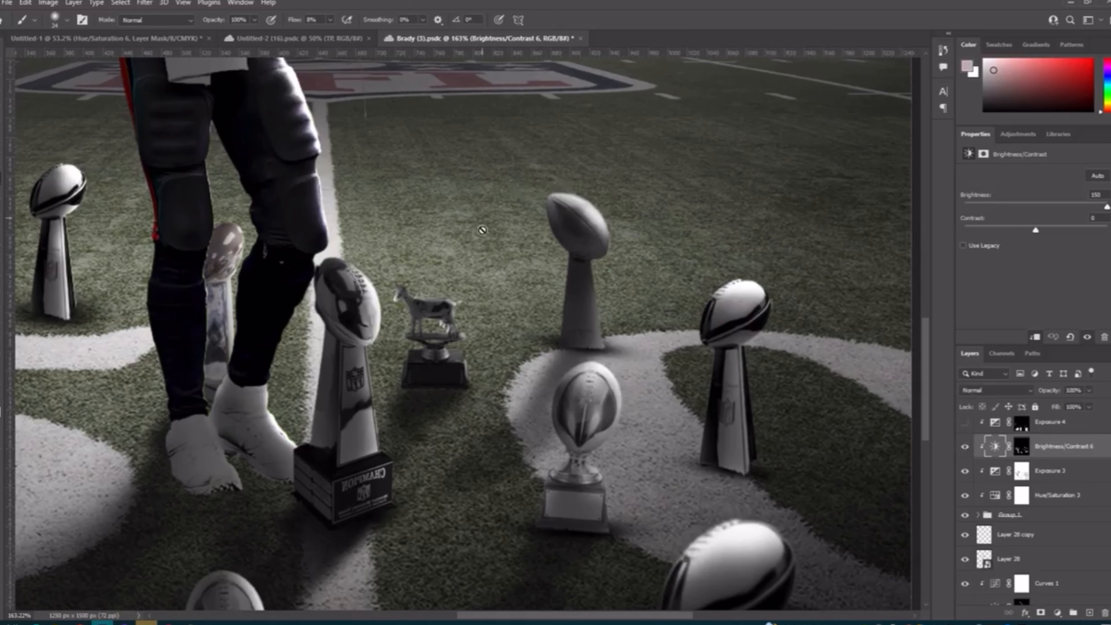
scroll(467, 284, "down", 5)
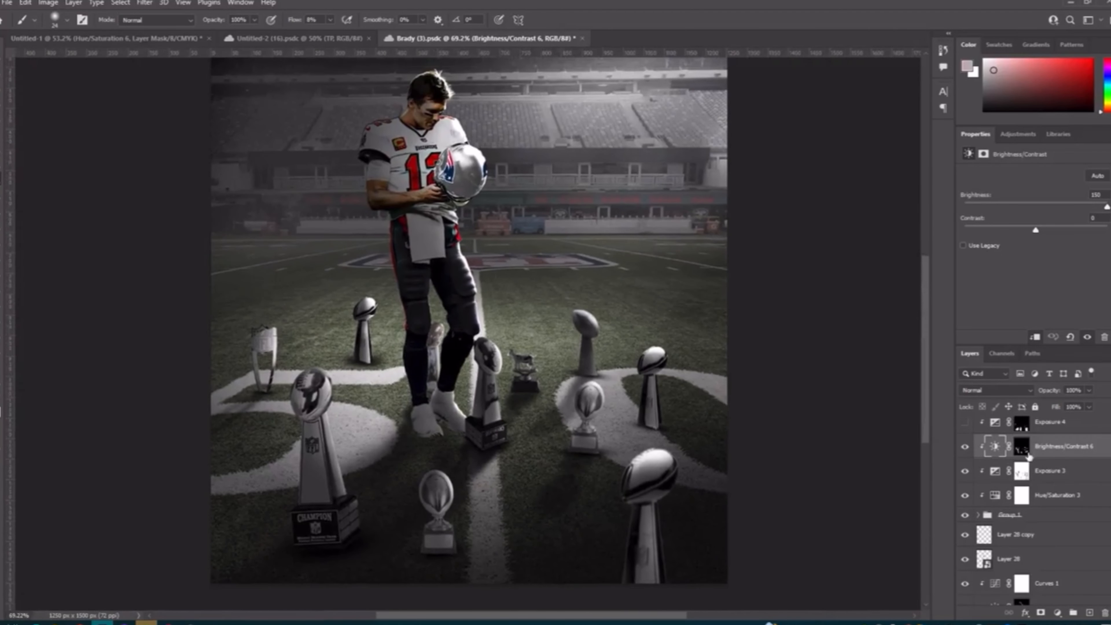
Step: Show the Exposure 4 adjustment to darken the foreground trophies and open its settings
scroll(991, 485, "up", 3)
left_click(965, 495)
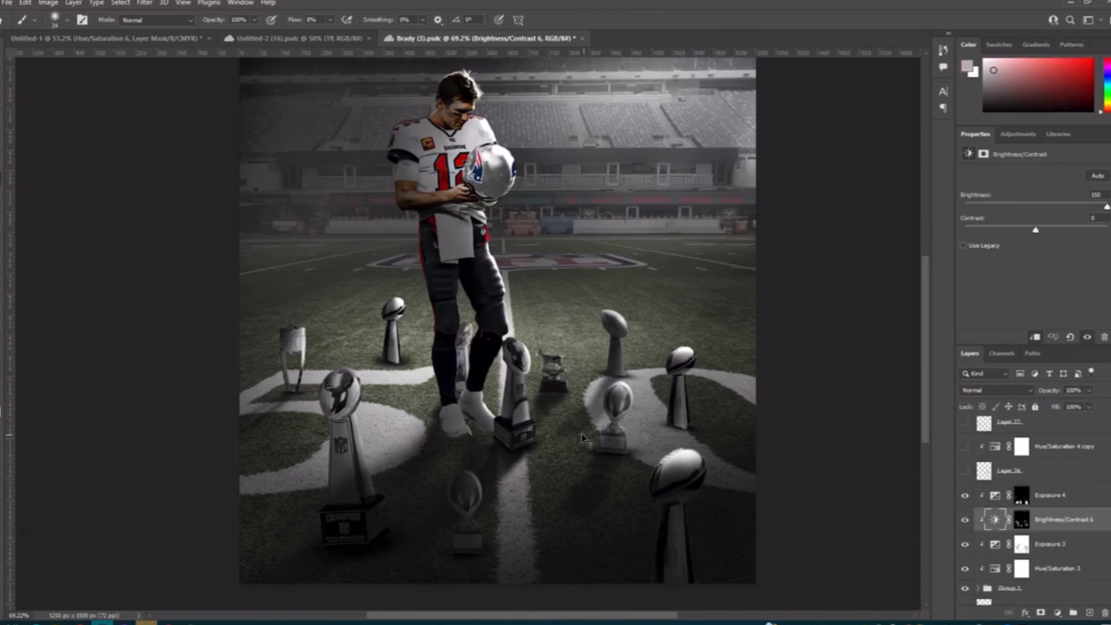
left_click(999, 499)
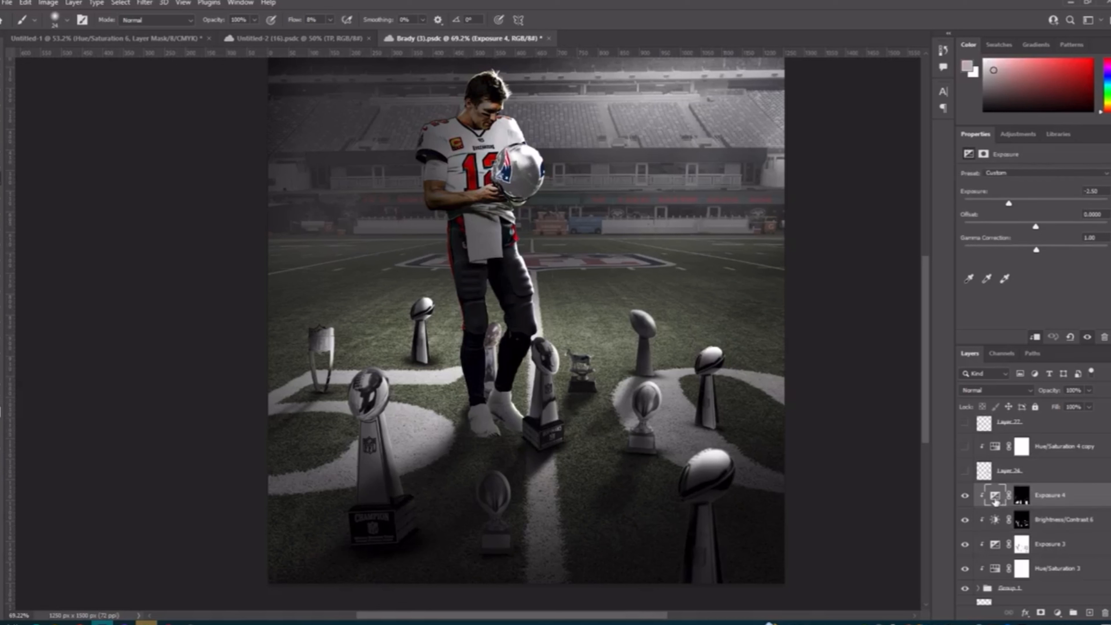
Step: Compare the foreground trophies with Exposure 4 off and on several times, leaving it on
left_click(965, 497)
left_click(966, 497)
left_click(966, 497)
left_click(966, 497)
left_click(965, 496)
left_click(966, 497)
left_click(966, 496)
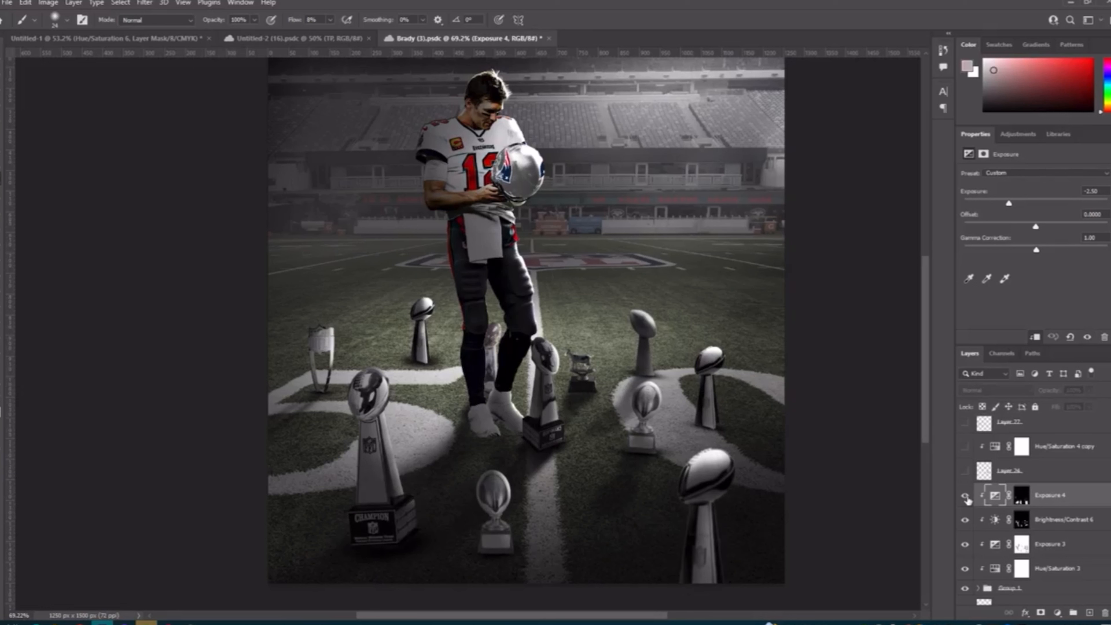
left_click(966, 497)
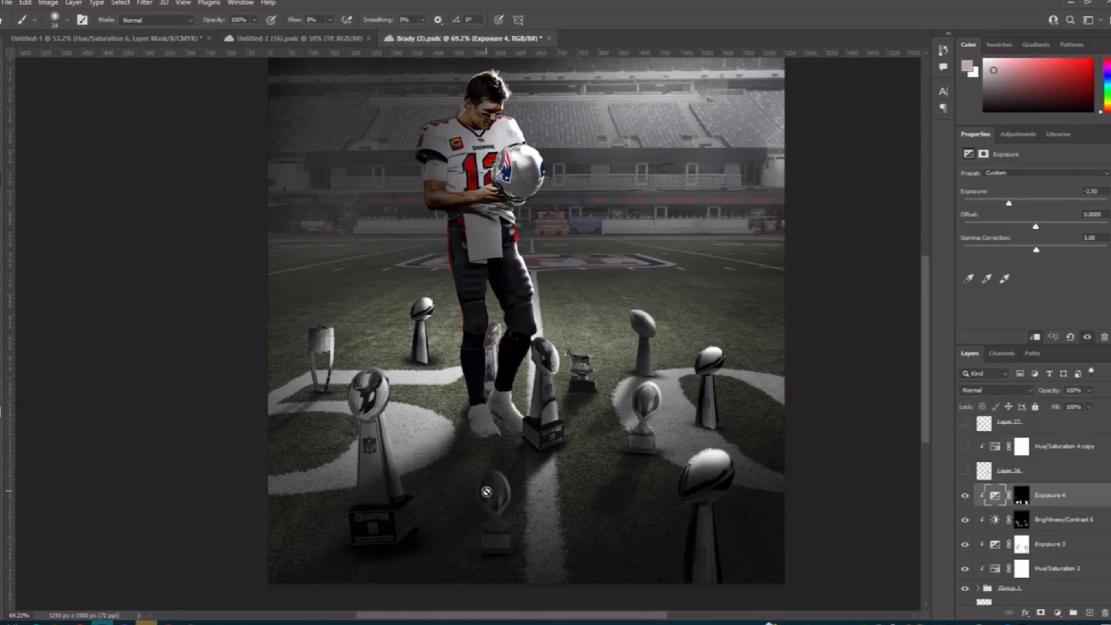
left_click(966, 496)
left_click(965, 496)
Step: Show the blue Layer 24 flare on the football trophy behind the goat trophy and inspect its effect up close
left_click(966, 471)
left_click(965, 471)
left_click(965, 470)
scroll(659, 310, "up", 5)
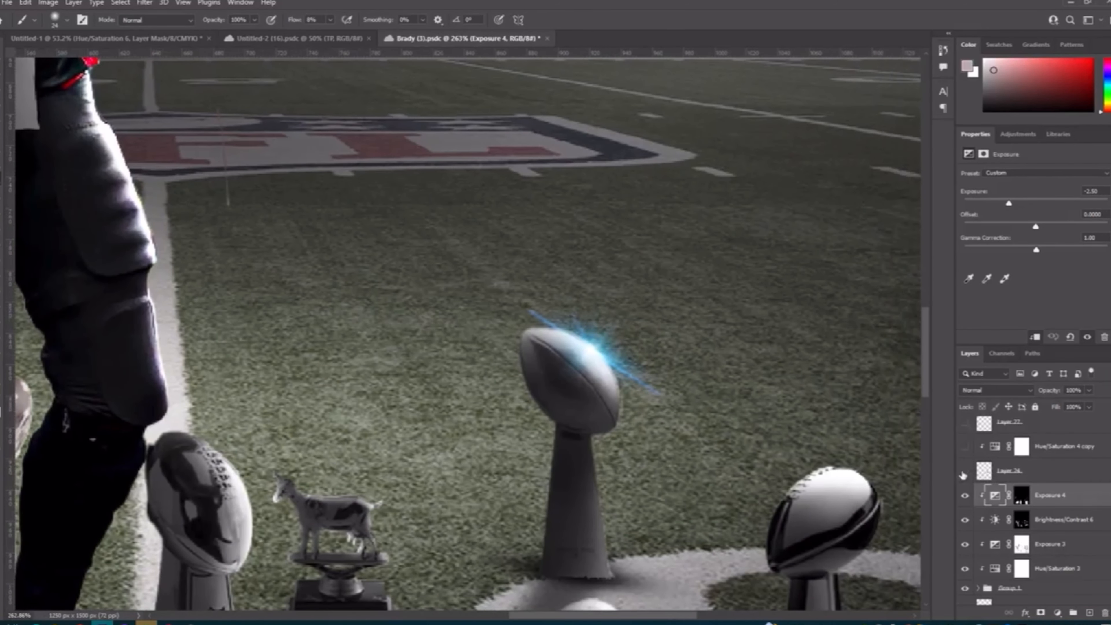
left_click(965, 471)
left_click(966, 471)
scroll(551, 346, "down", 5)
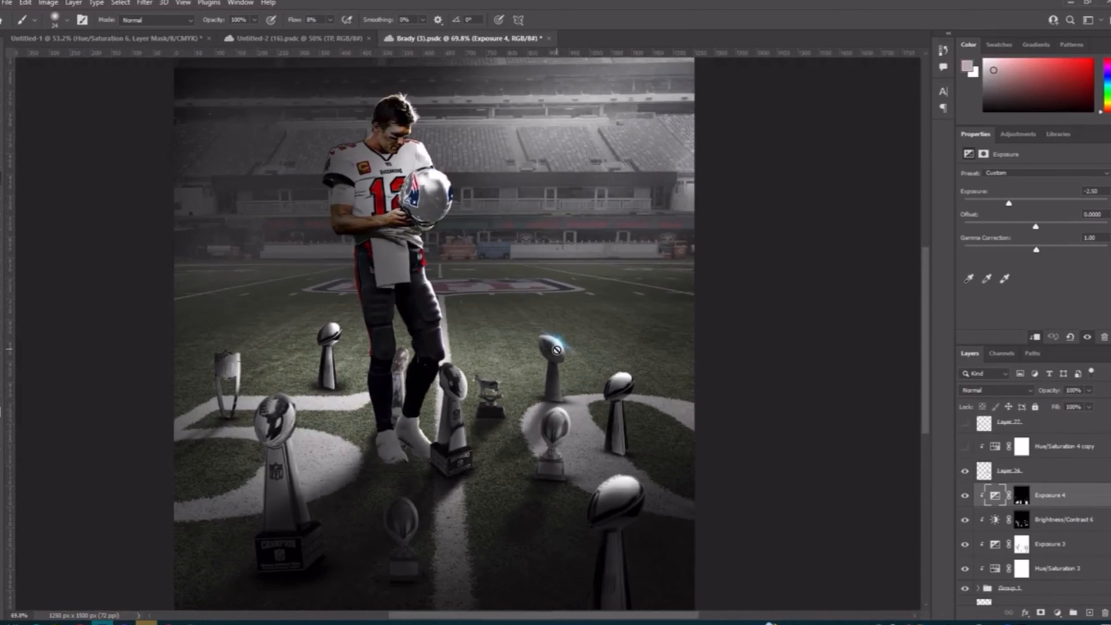
Step: Select the Layer 24 flare to check its blend mode, and compare it hidden and shown up close
scroll(576, 352, "up", 5)
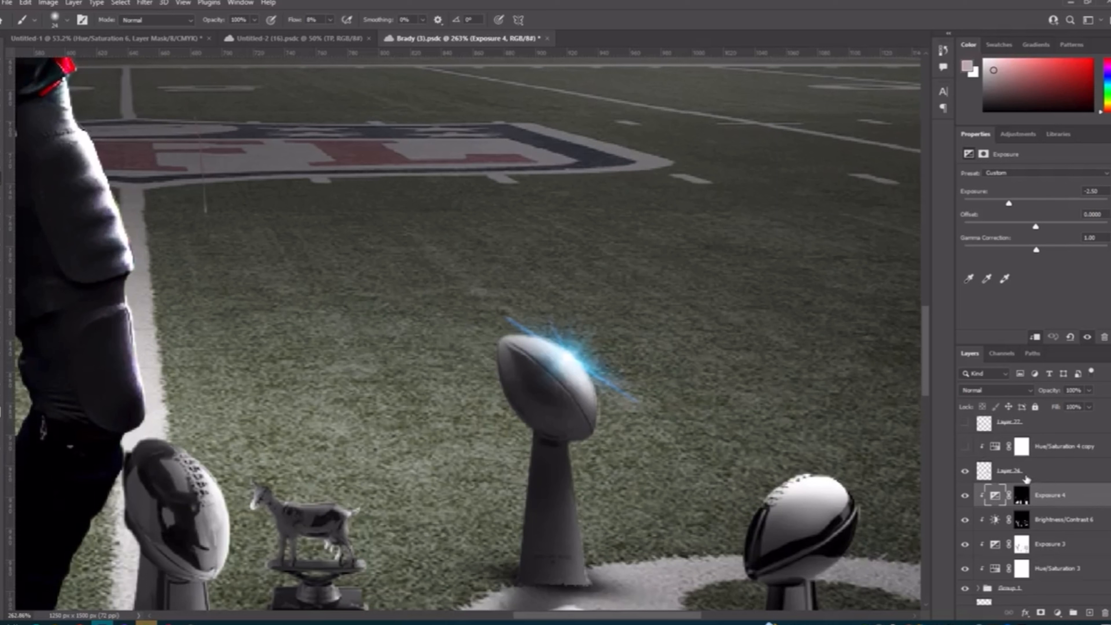
left_click(1003, 470)
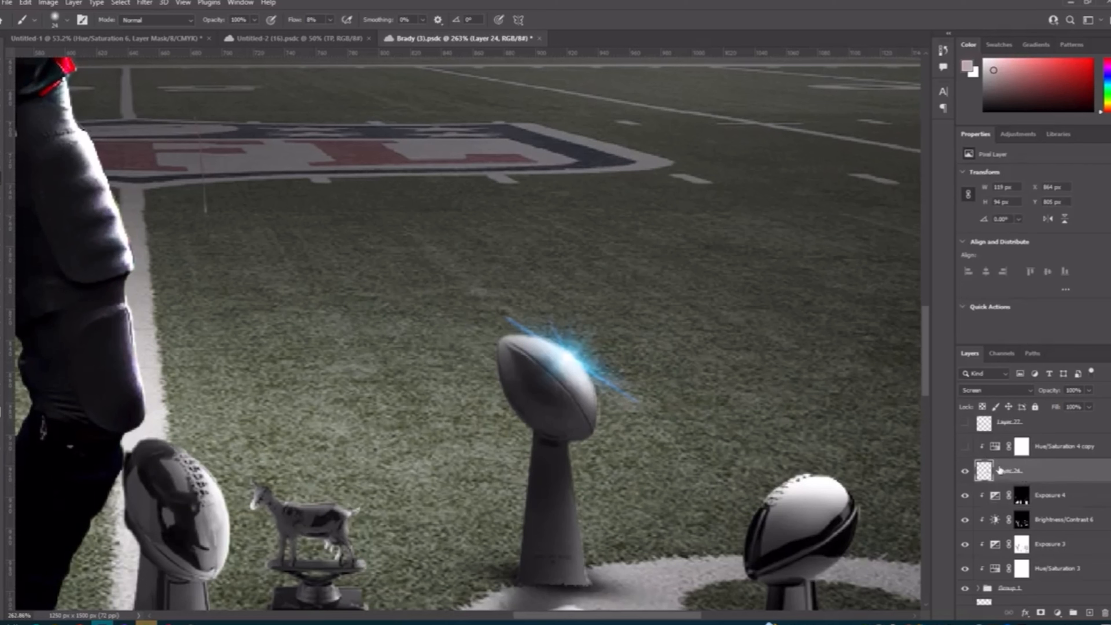
left_click(965, 471)
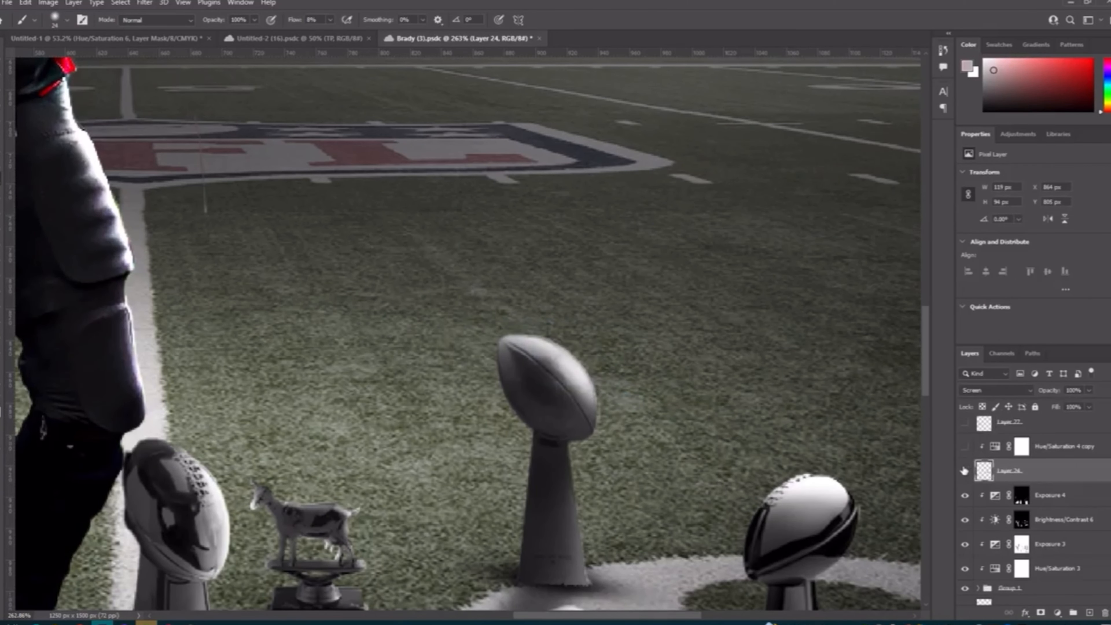
left_click(965, 470)
Step: Show the Hue/Saturation 4 copy adjustment to desaturate the flare and open its settings
scroll(574, 368, "down", 4)
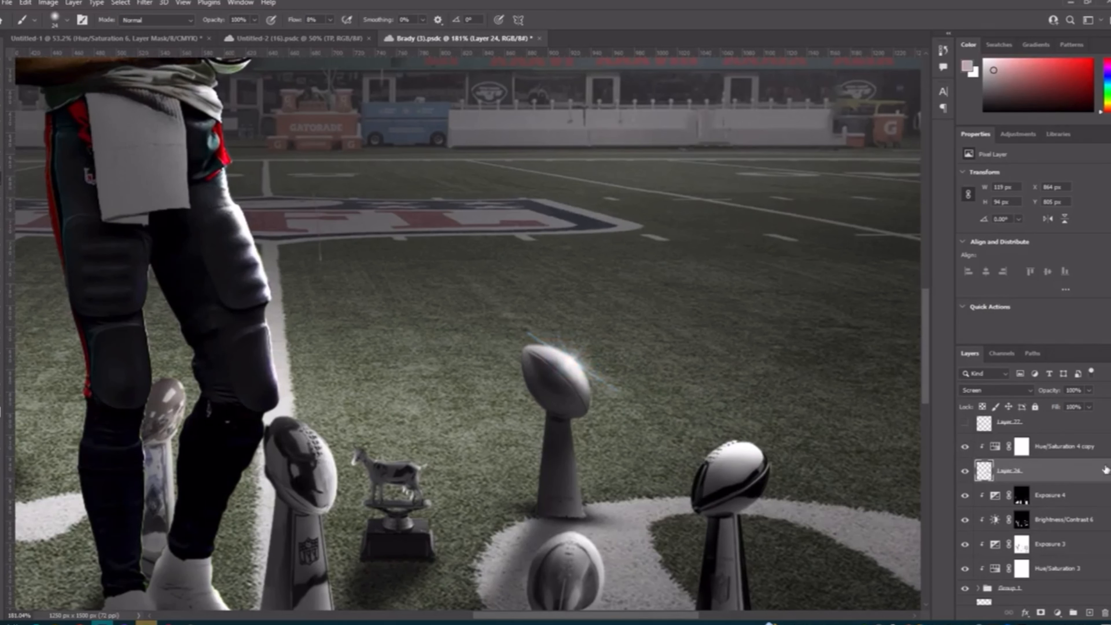
left_click(995, 449)
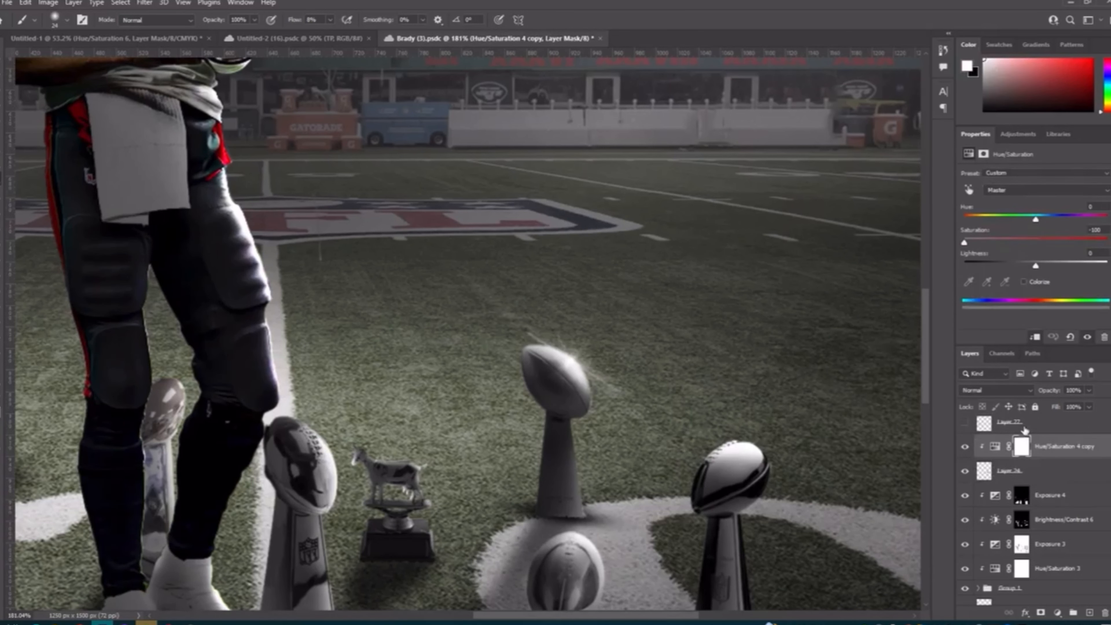
Step: Select and show the Layer 27 flare on the trophy at the far left, and desaturate it by showing Hue/Saturation 4 copy 5
left_click(1026, 430)
scroll(582, 449, "down", 6)
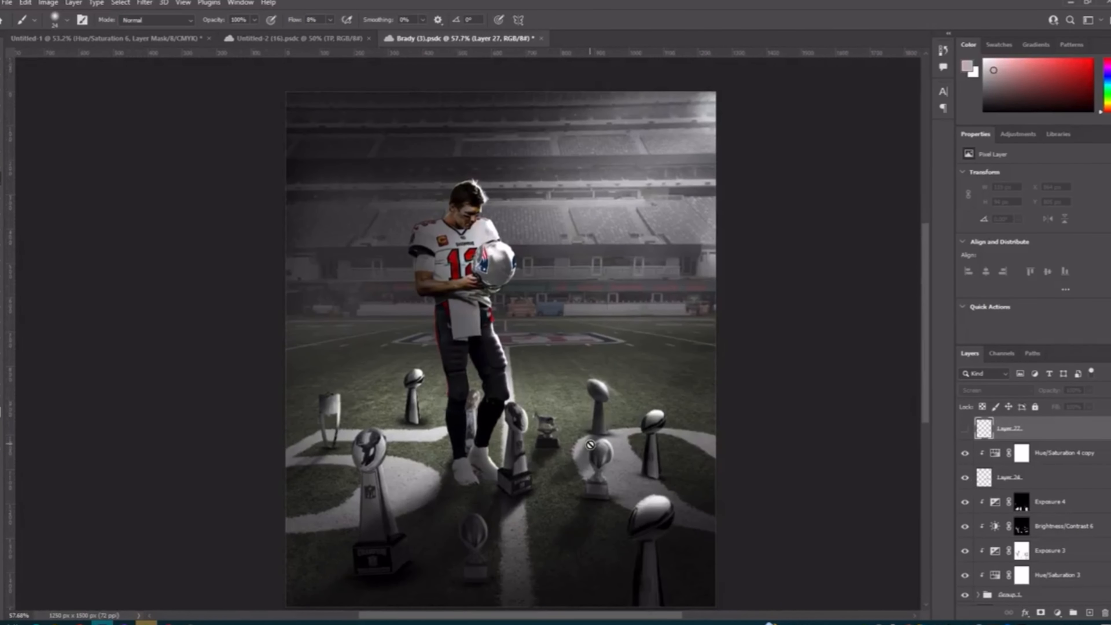
scroll(590, 445, "down", 3)
scroll(590, 445, "up", 1)
scroll(590, 444, "left", 2)
scroll(590, 445, "up", 1)
scroll(639, 386, "left", 1)
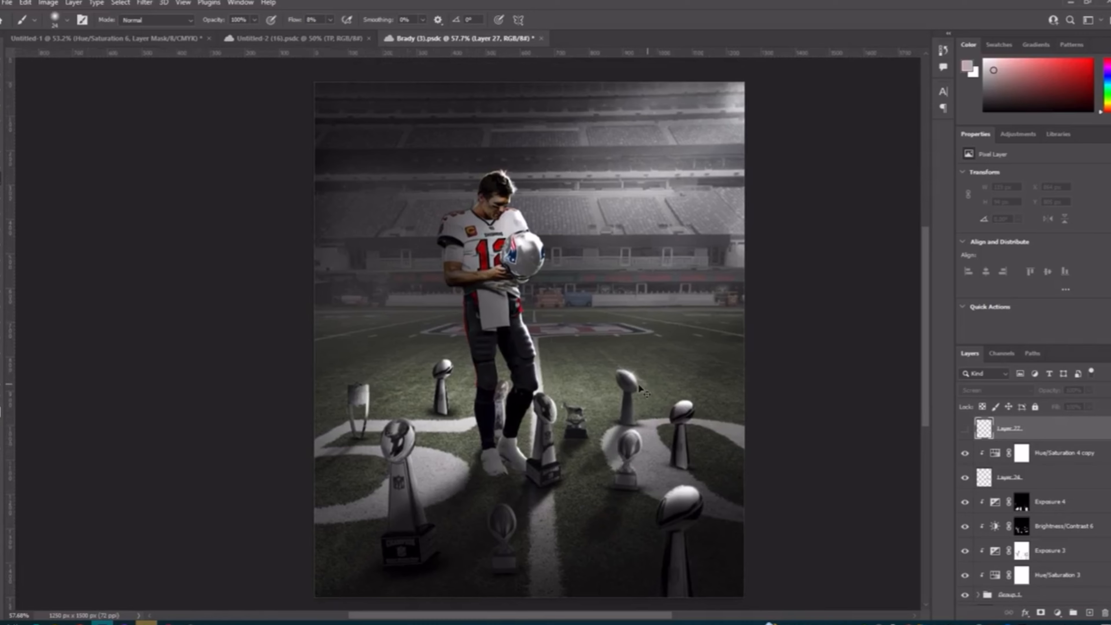
scroll(639, 386, "up", 2)
scroll(640, 386, "down", 2)
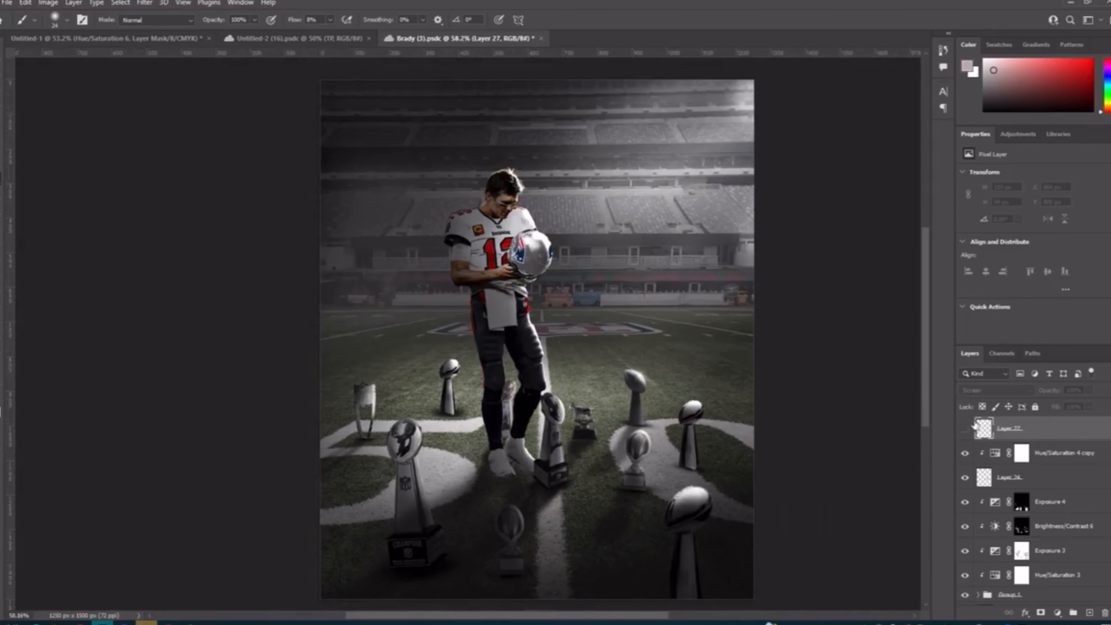
scroll(972, 464, "up", 2)
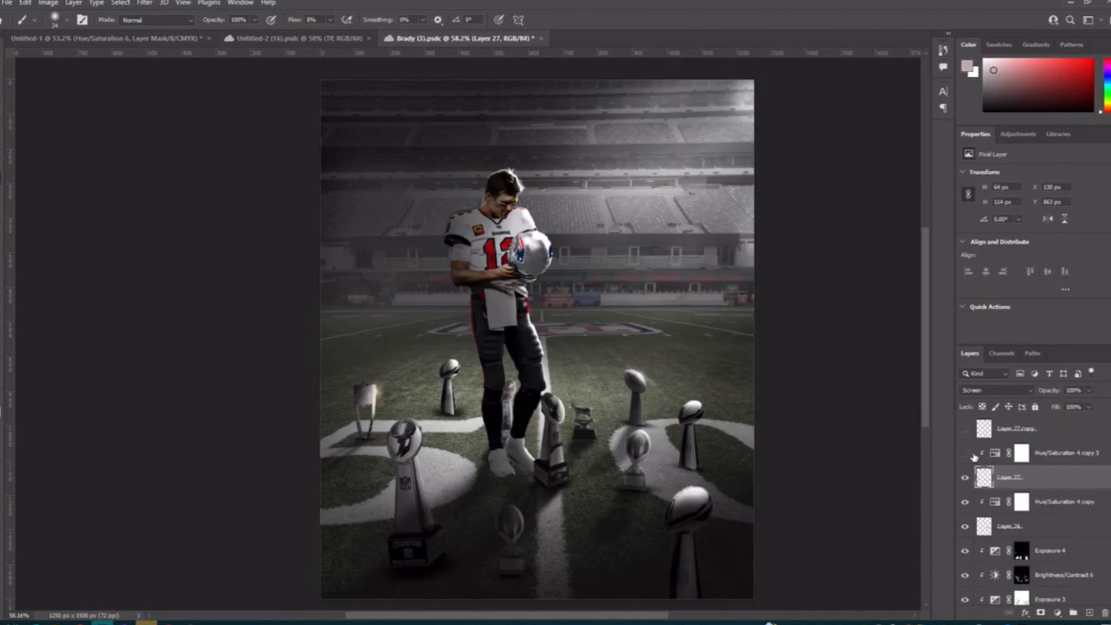
scroll(454, 397, "up", 4)
scroll(386, 398, "down", 5)
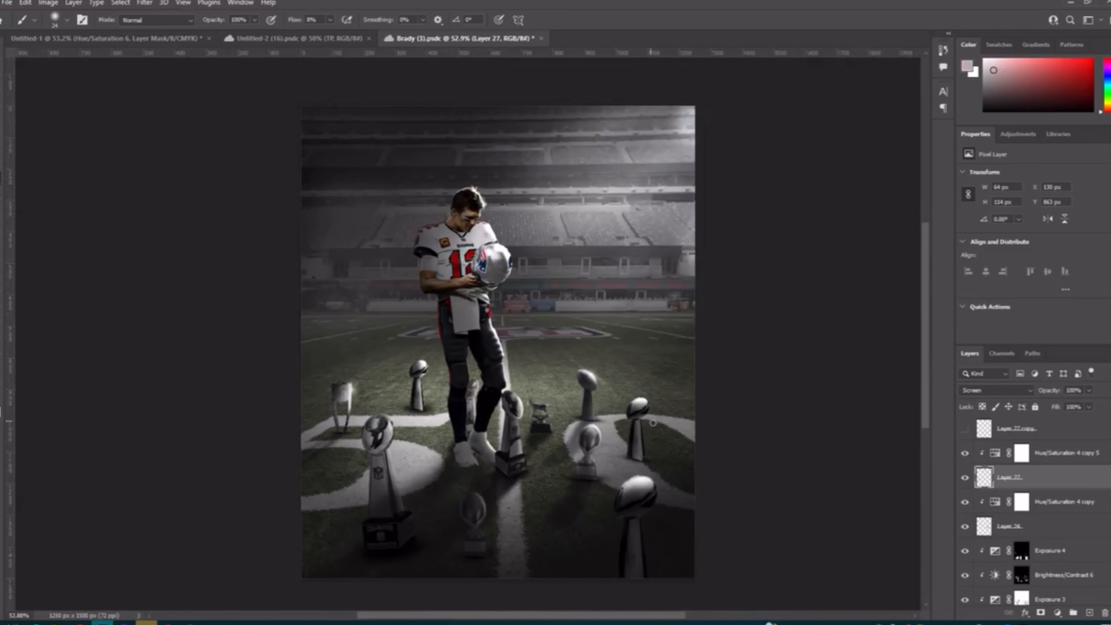
Step: Show the Layer 27 copy, Layer 27 copy 2 and Layer 25 trophy flares together with their Hue/Saturation adjustments
scroll(643, 424, "up", 1)
scroll(975, 463, "up", 1)
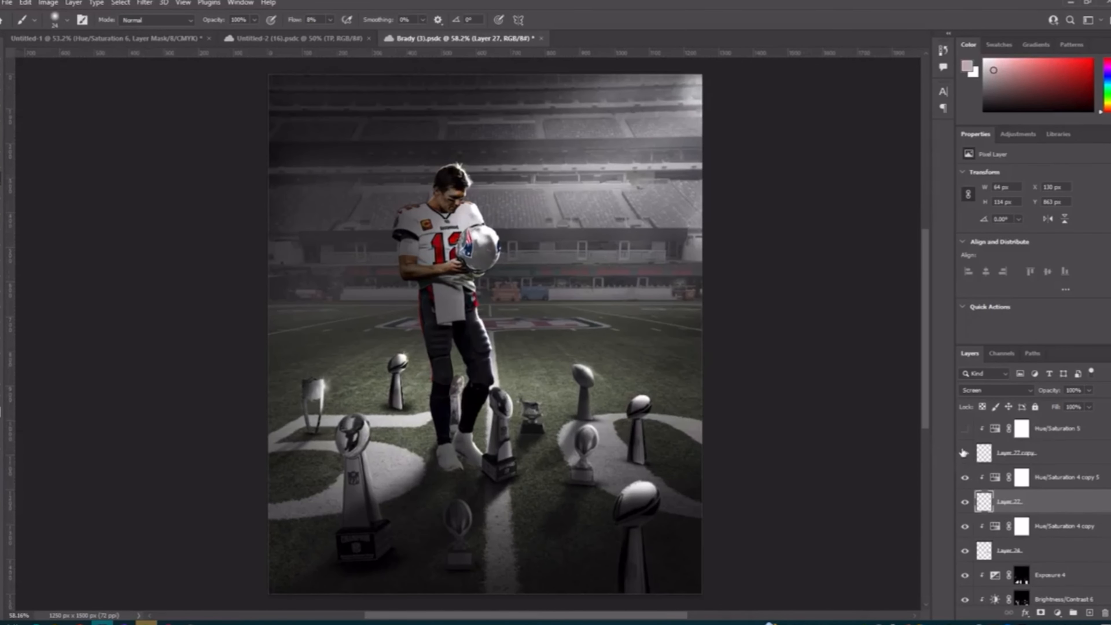
scroll(971, 447, "up", 2)
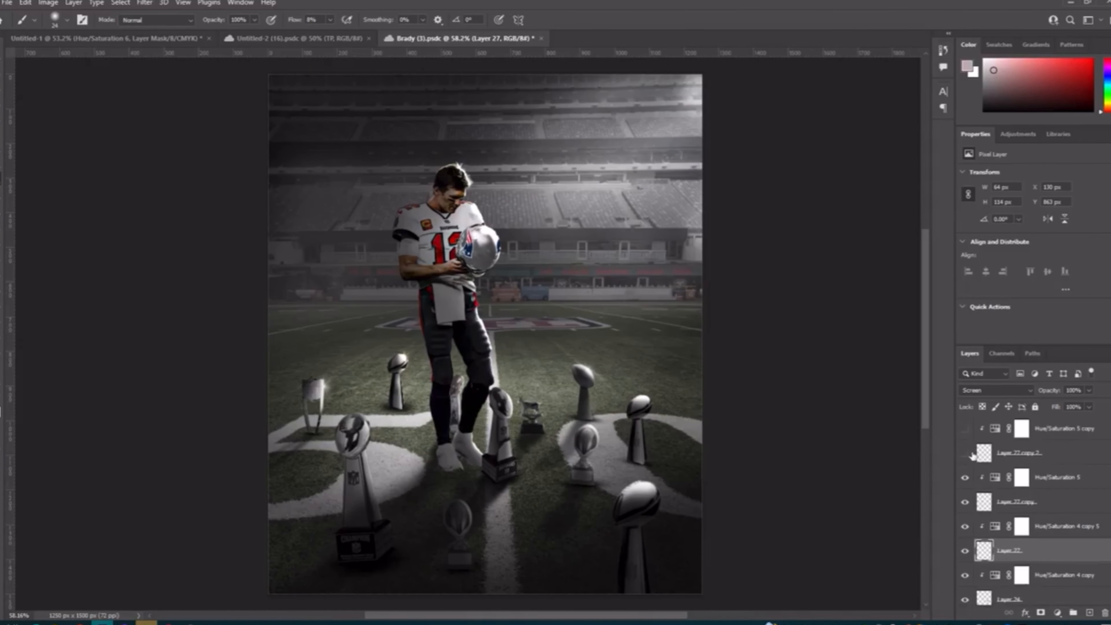
left_click(965, 430)
scroll(970, 470, "up", 2)
left_click(965, 430)
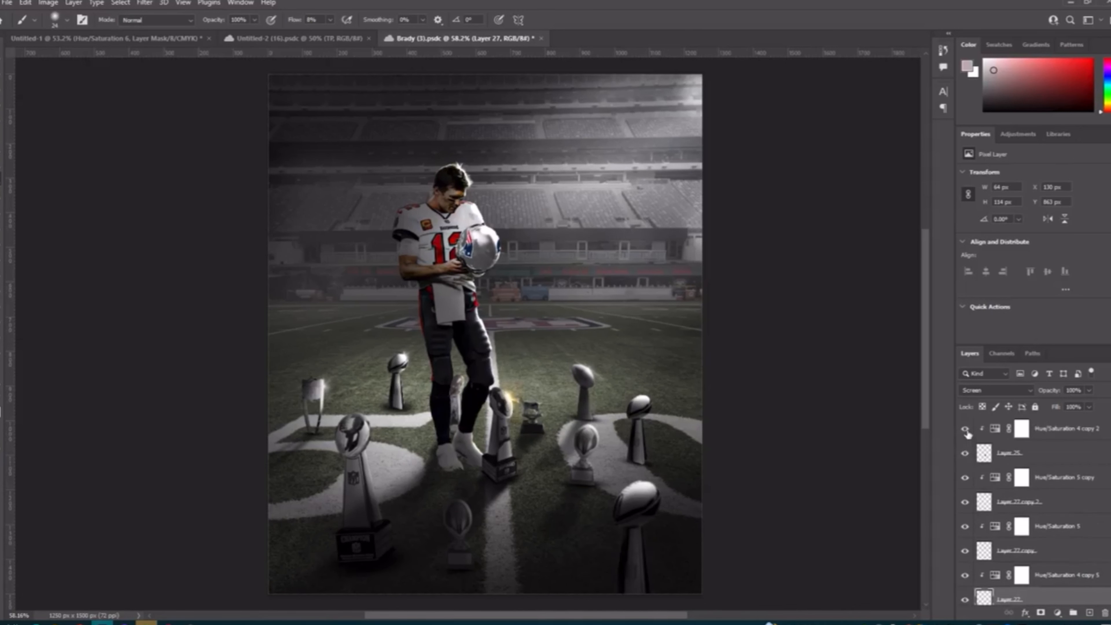
Step: Show the Layer 24 copy flare together with its Hue/Saturation 4 adjustment
scroll(960, 455, "up", 4)
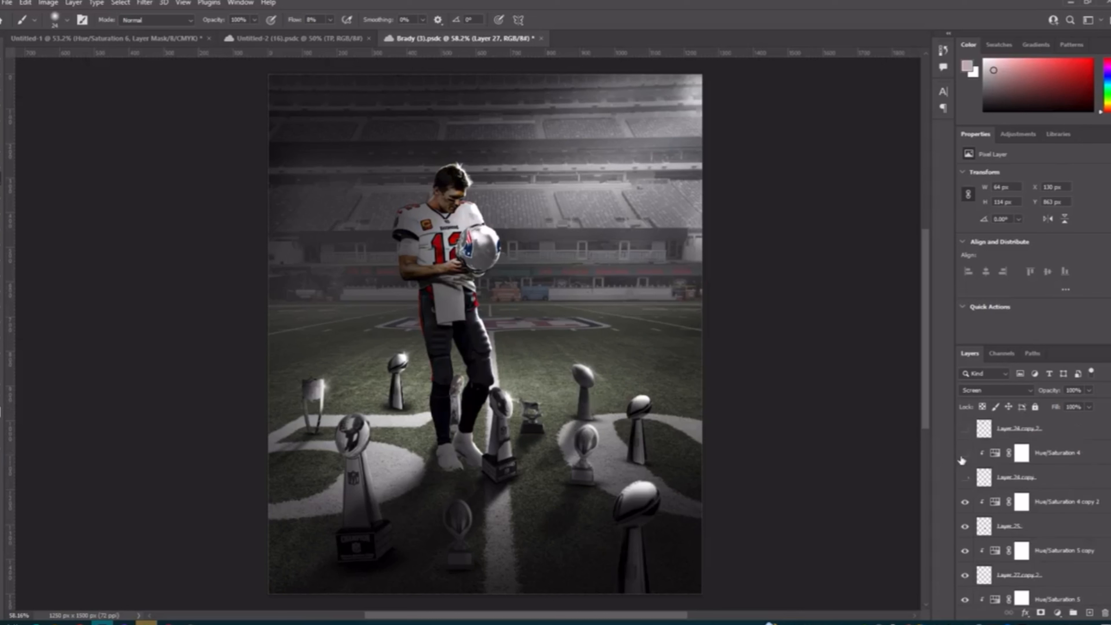
left_click(965, 478)
scroll(975, 516, "up", 2)
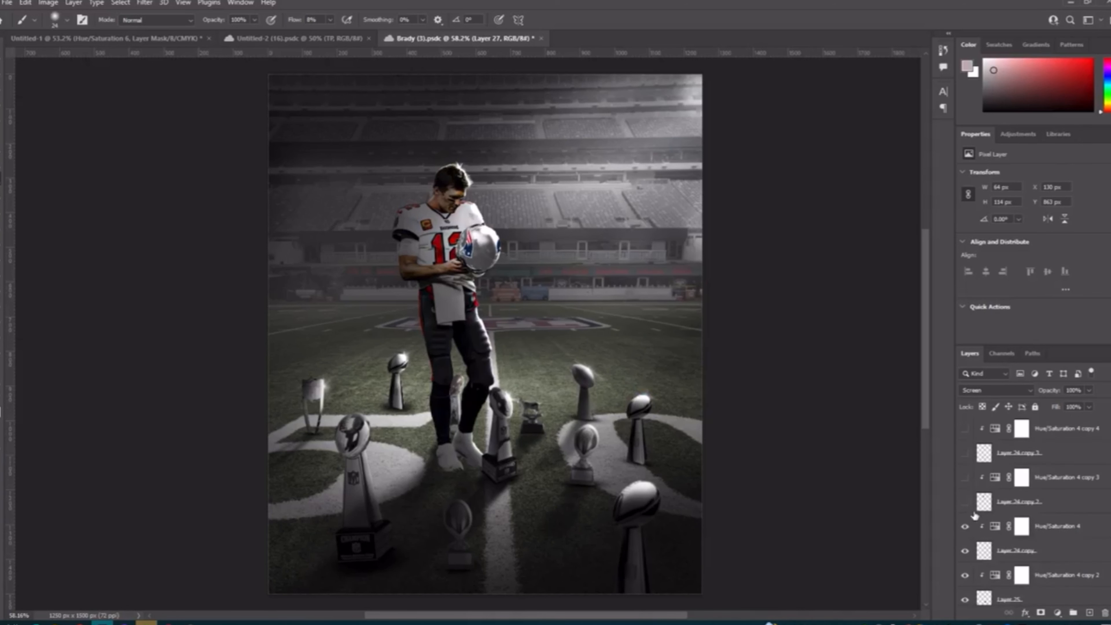
Step: Show the Layer 24 copy 2 flare behind the player's head with its Hue/Saturation 4 copy 3 adjustment
left_click(965, 501)
left_click(965, 478)
scroll(471, 183, "up", 5)
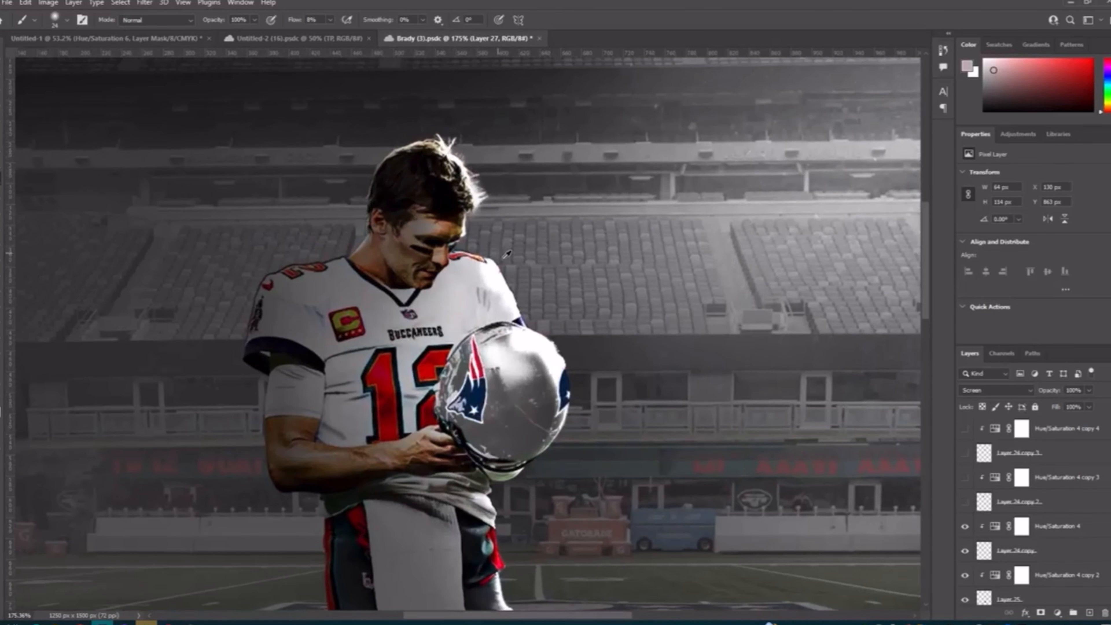
scroll(521, 272, "down", 3)
left_click_drag(965, 503, 964, 479)
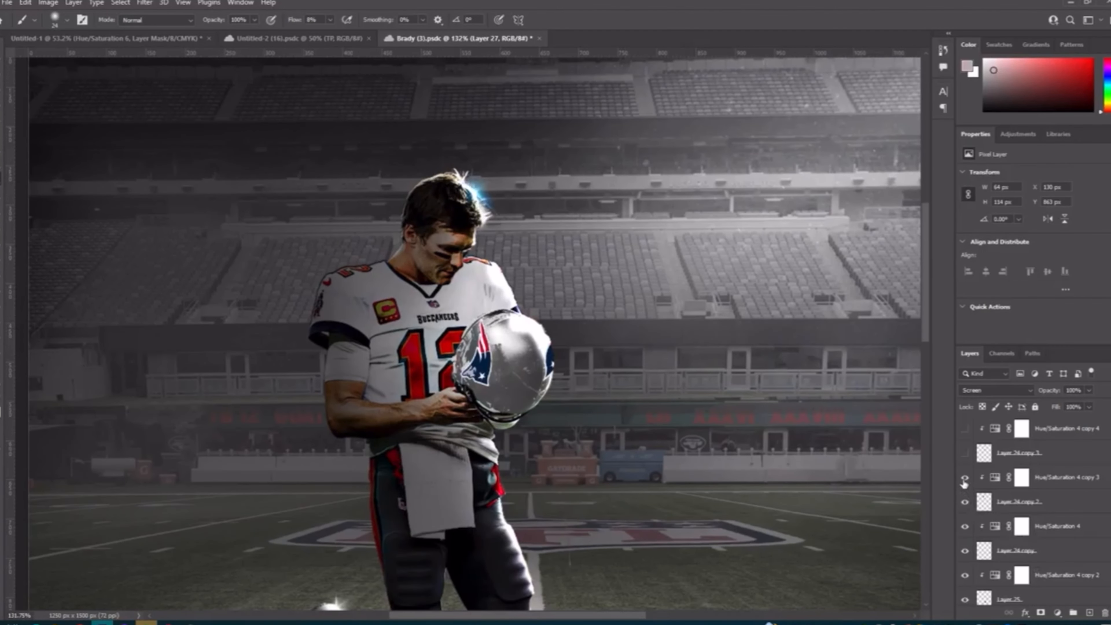
Step: Show the Layer 24 copy 3 flare on the helmet and its Hue/Saturation 4 copy 4 adjustment
scroll(964, 485, "up", 1)
left_click(965, 480)
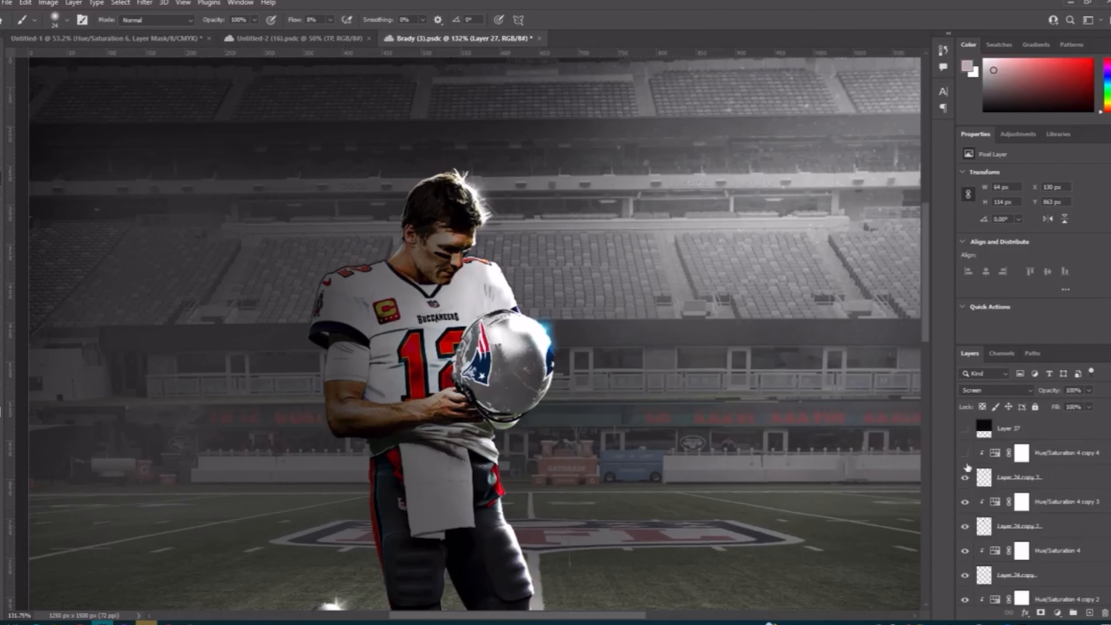
left_click(965, 456)
Step: Compare the stadium scene with the Layer 37 and Layer 38 overlays shown and hidden
scroll(967, 459, "up", 1)
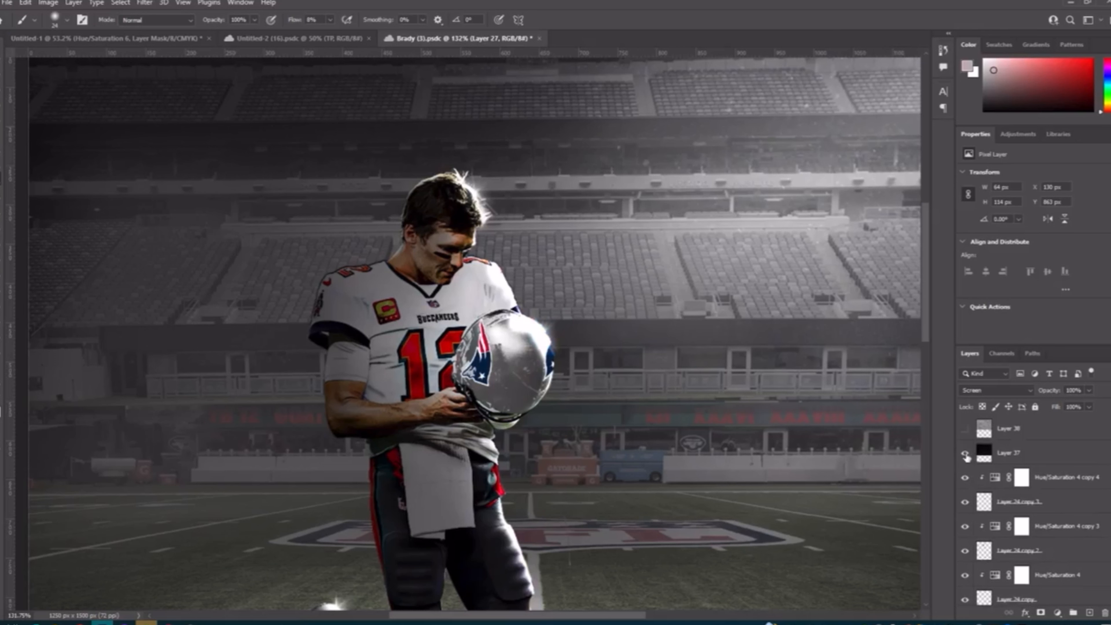
left_click(965, 428)
scroll(658, 413, "down", 2)
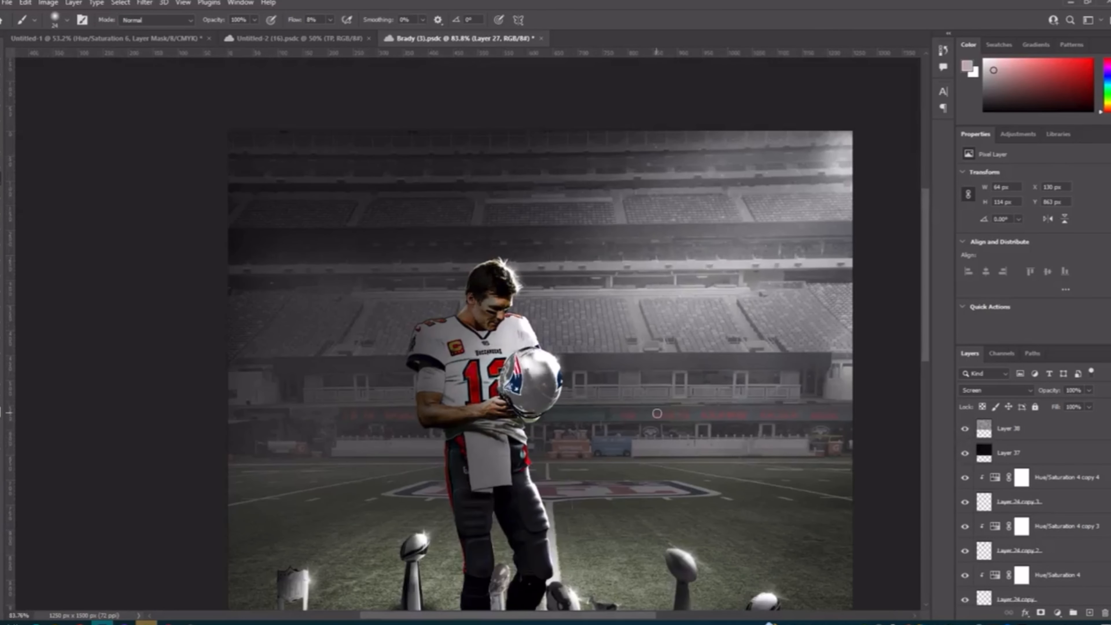
scroll(652, 399, "down", 3)
scroll(569, 235, "up", 1)
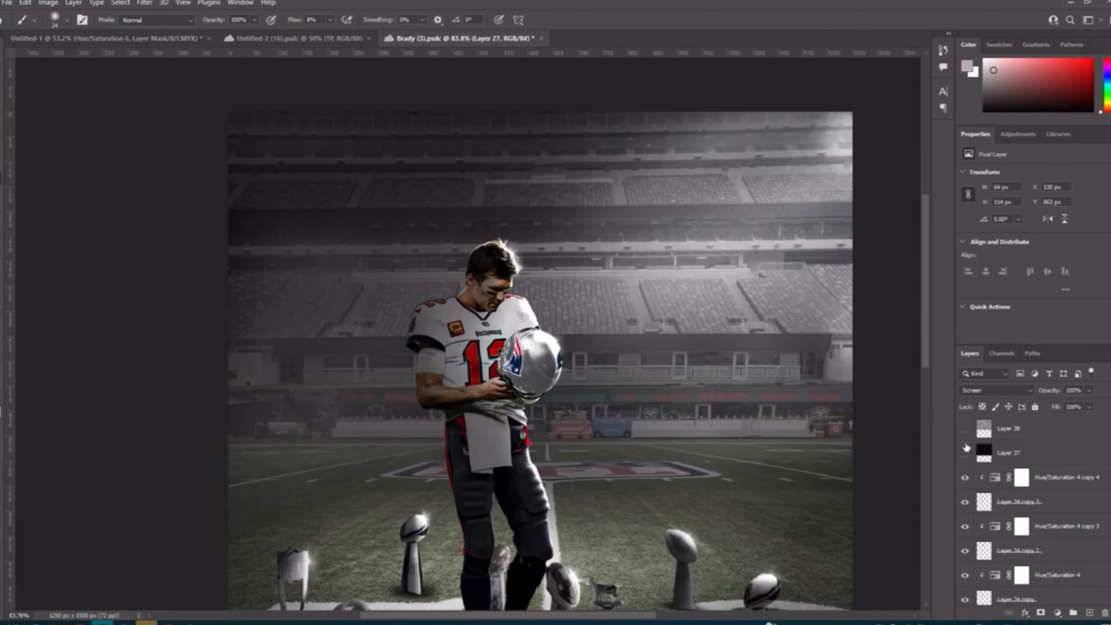
Step: Show the Layer 37, Layer 38 and Layer 38 copy overlays, checking the Layer 38 copy effect up close
scroll(966, 447, "up", 3)
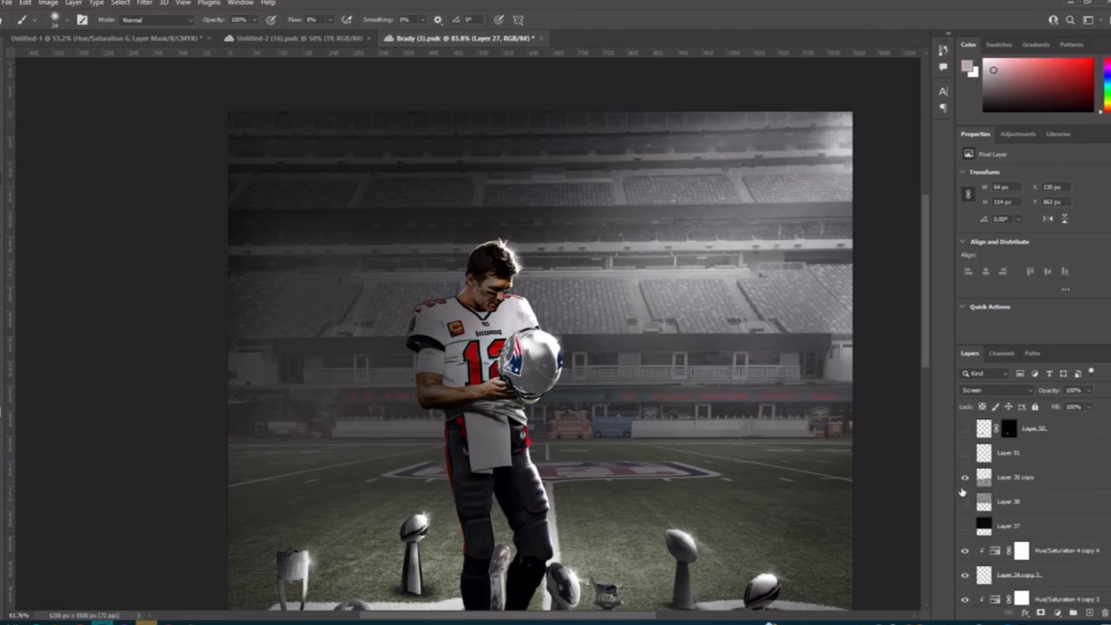
left_click(966, 502)
left_click(965, 525)
scroll(569, 205, "up", 5)
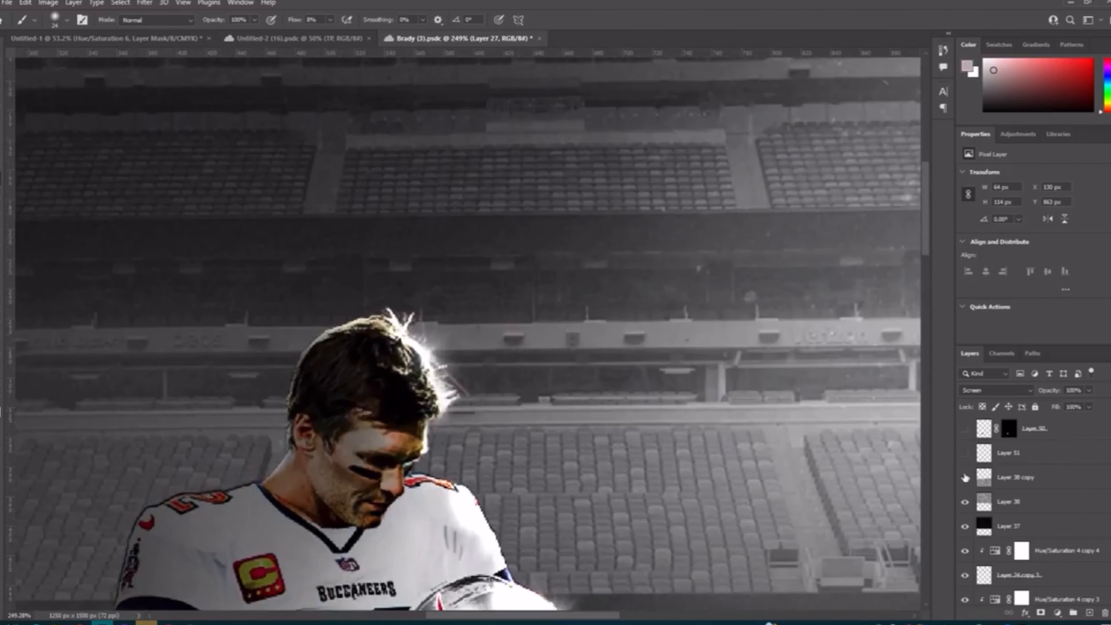
mouse_move(965, 478)
left_mouse_down()
mouse_move(958, 530)
mouse_move(967, 478)
left_mouse_up()
Step: Check the blend mode and opacity of Layer 38 copy and Layer 38, and compare Layer 38 off and on across the poster
left_click(1011, 473)
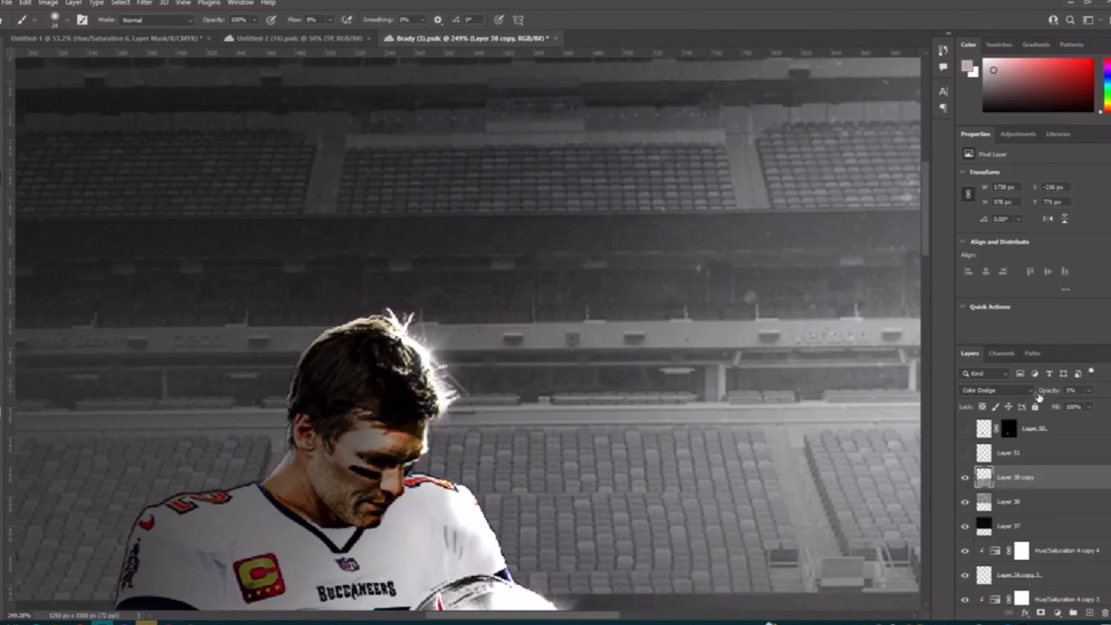
left_click(1016, 503)
left_click(965, 502)
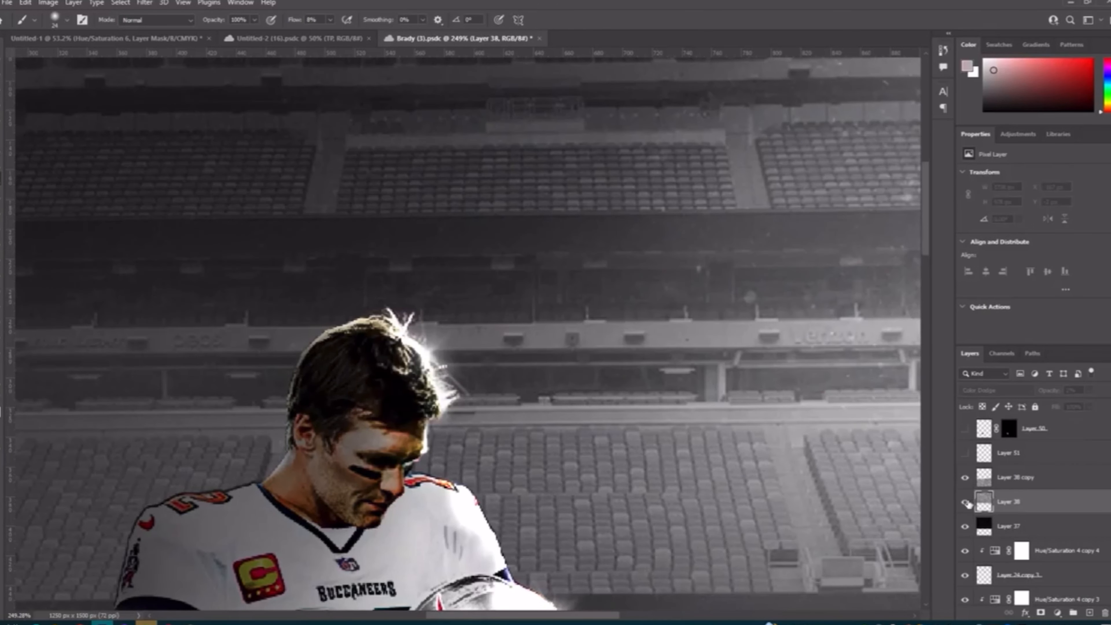
scroll(577, 407, "down", 5)
scroll(577, 407, "down", 2)
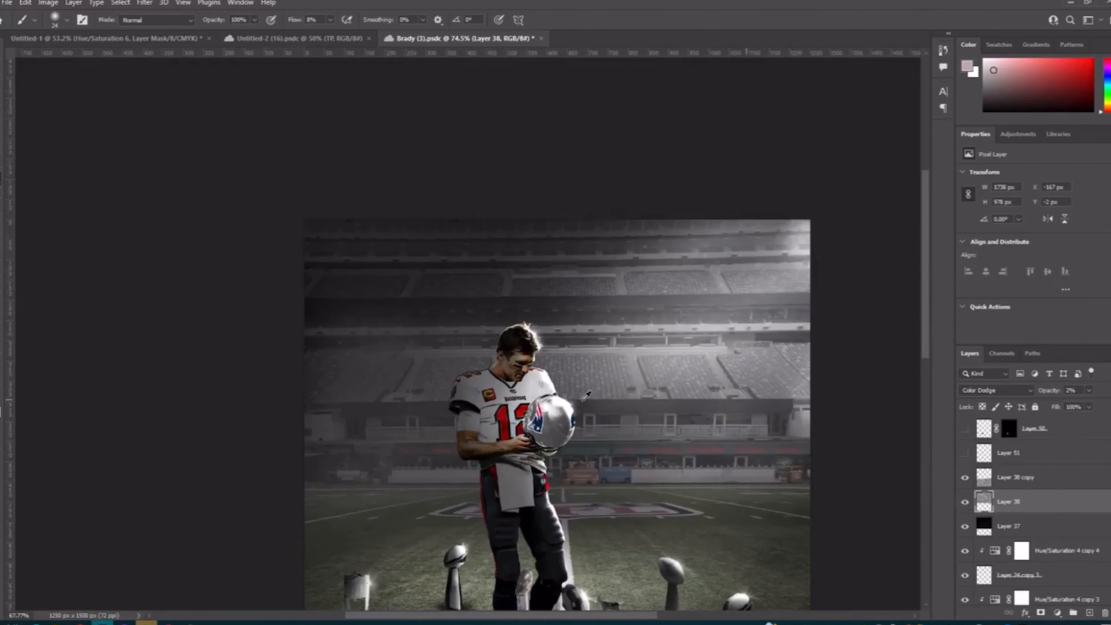
scroll(577, 407, "down", 3)
scroll(1020, 484, "up", 2)
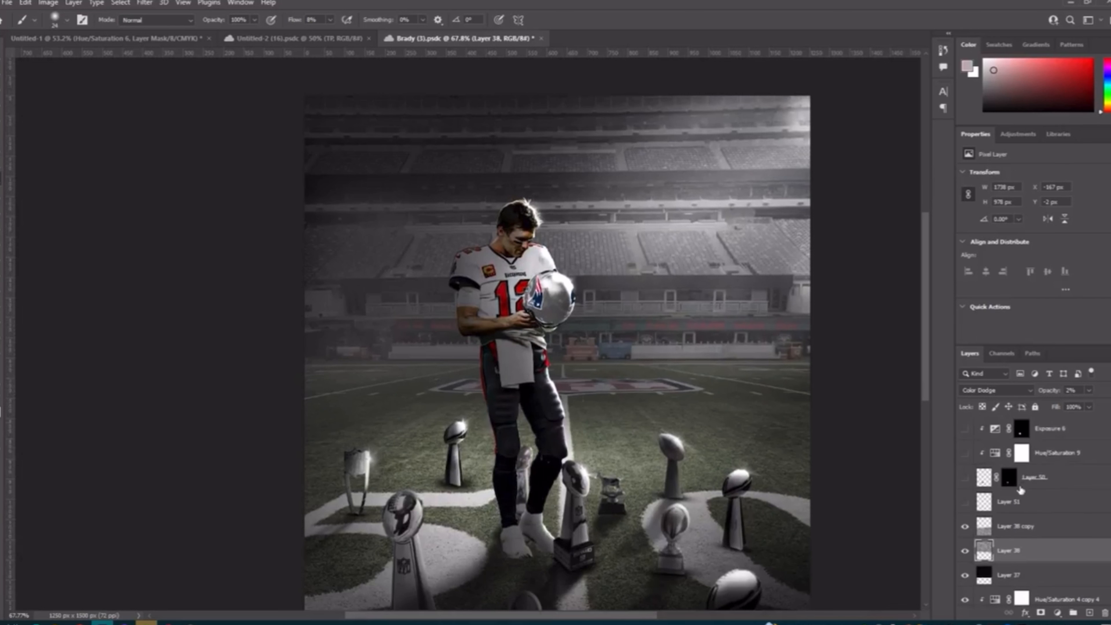
Step: Show Layer 51 and the masked football layer at the player's feet, comparing the football hidden and shown
left_click(966, 503)
scroll(940, 491, "down", 2)
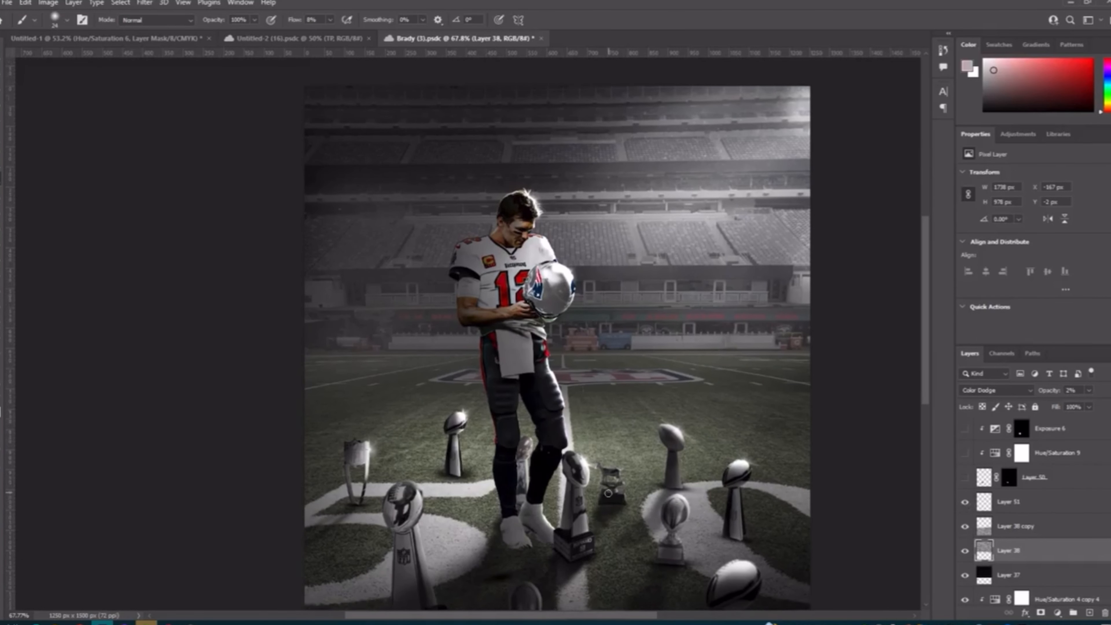
left_click(965, 478)
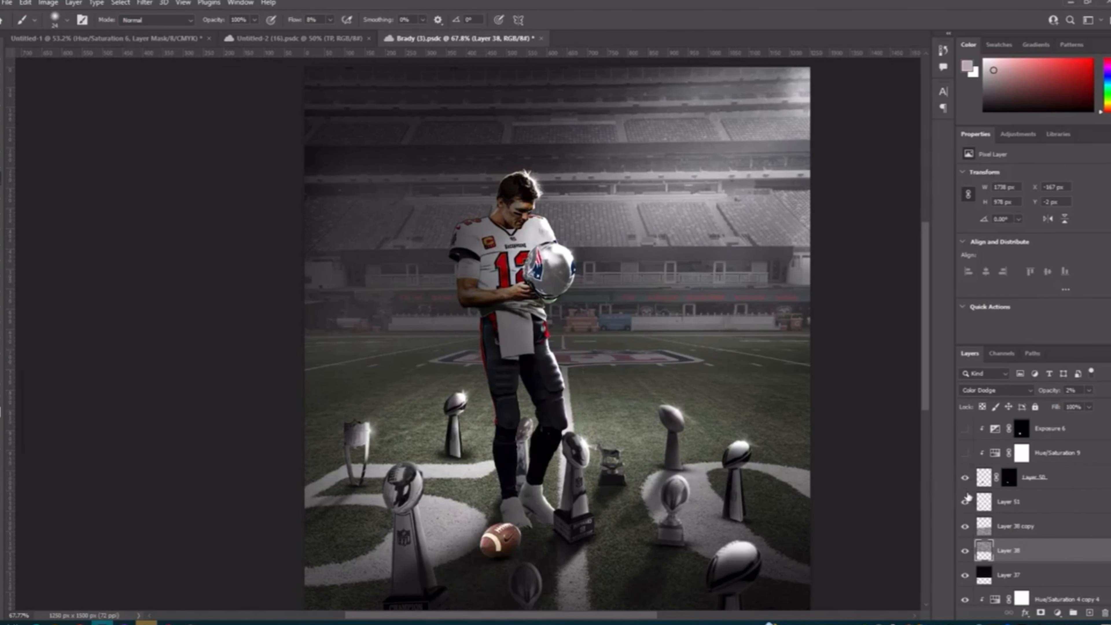
left_click(965, 479)
left_click(967, 480)
left_click(968, 480)
Step: Show the Hue/Saturation 9 adjustment clipped to the football and open its settings
left_click_drag(966, 477, 965, 458)
left_click(965, 458)
scroll(510, 479, "down", 3)
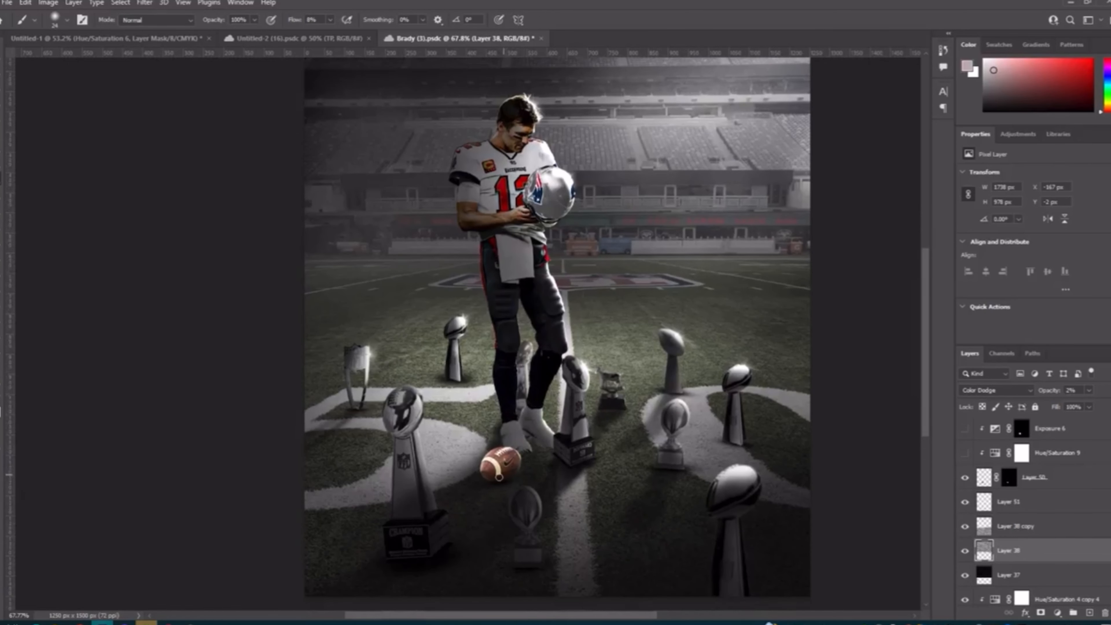
left_click(965, 455)
left_click(993, 460)
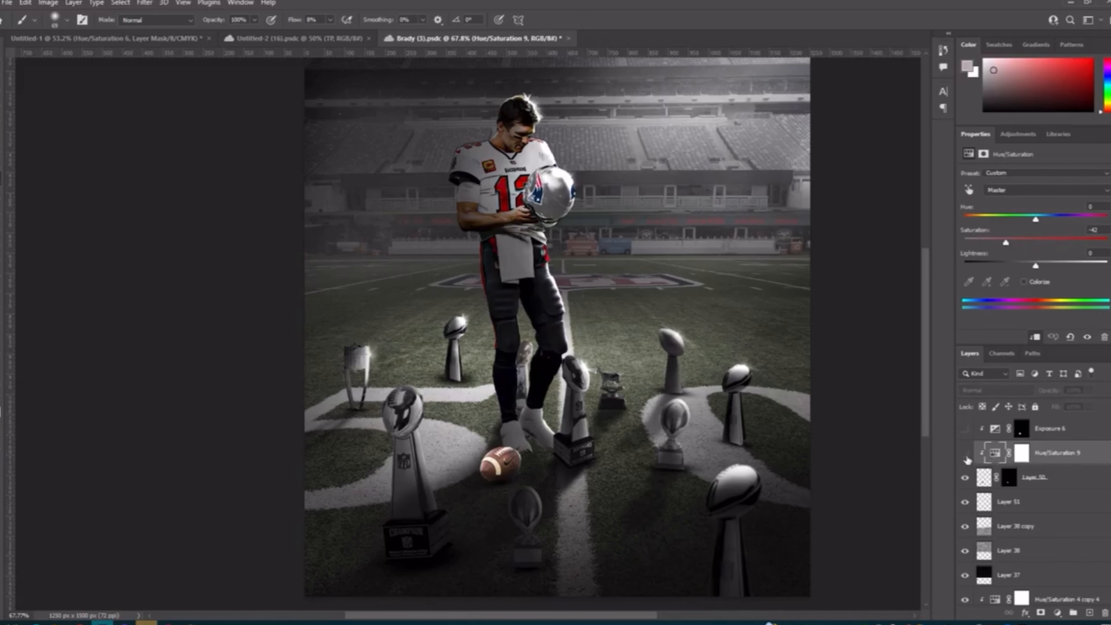
scroll(967, 459, "up", 1)
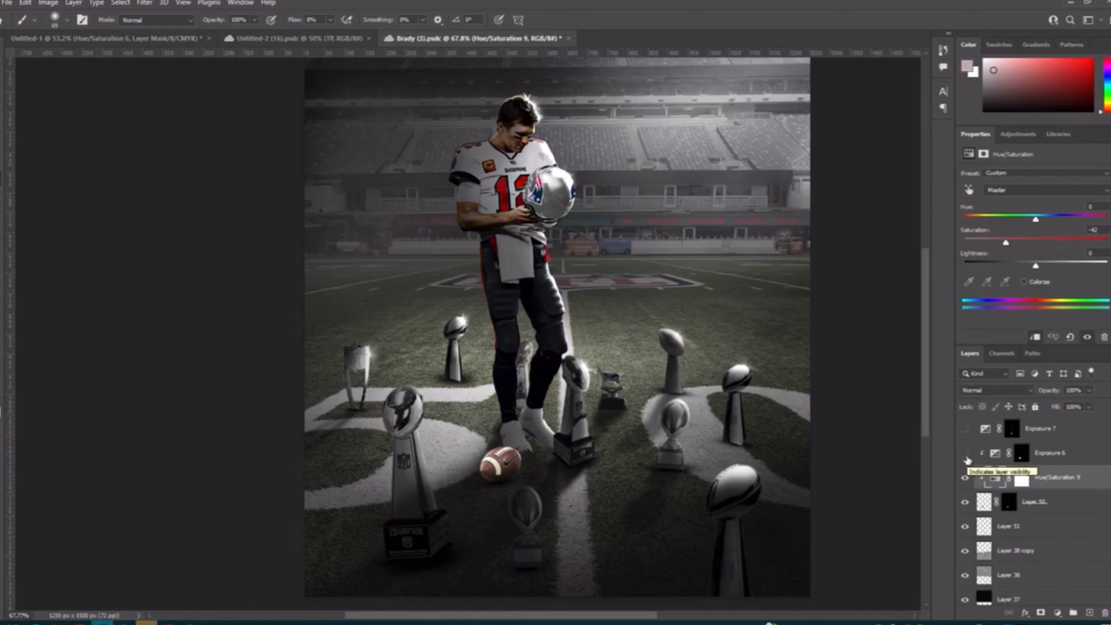
Step: Show the Exposure 6 and Exposure 7 adjustments, comparing the poster with Exposure 7 off and on
left_click(965, 457)
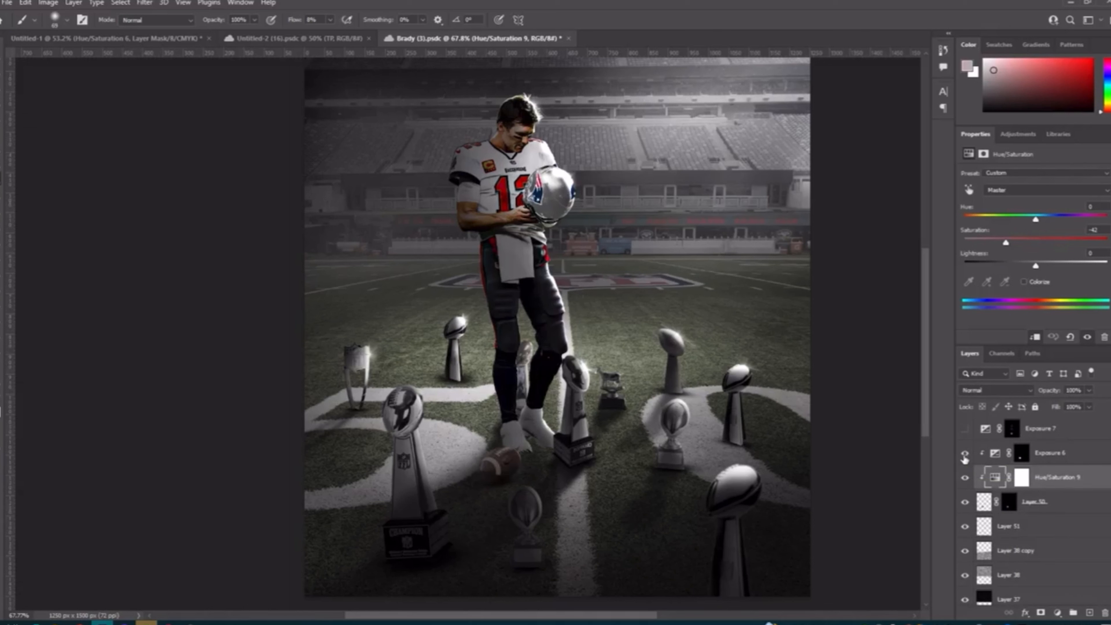
scroll(966, 459, "up", 1)
left_click(965, 457)
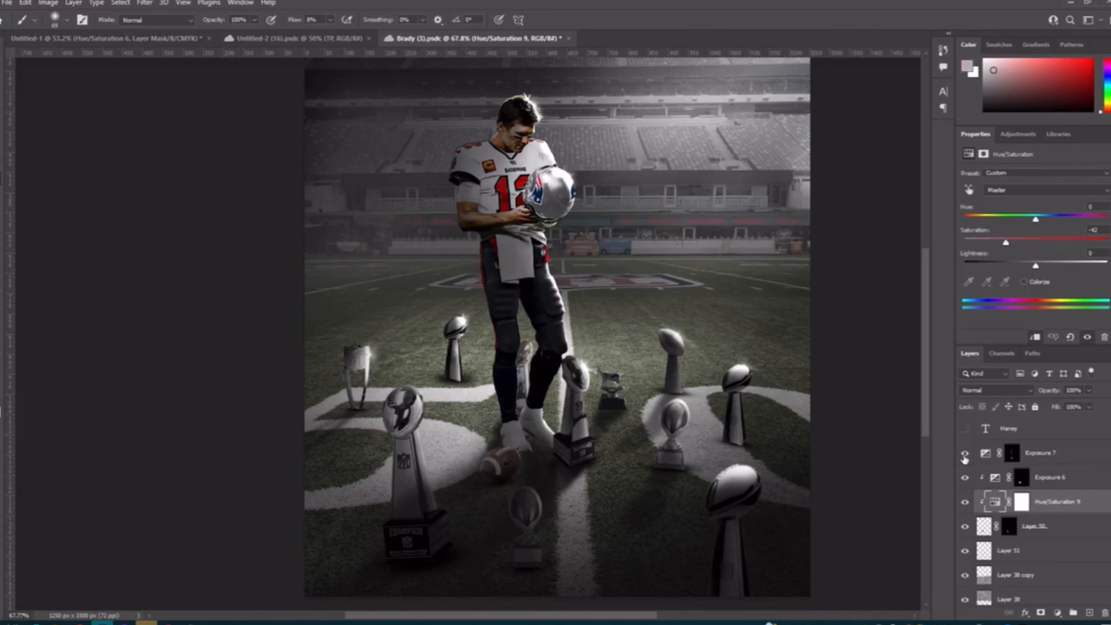
left_click(965, 455)
left_click(965, 455)
left_click(965, 457)
left_click(965, 458)
Step: Show the three text layers that form the artist's signature in the poster's upper corner
scroll(965, 458, "up", 2)
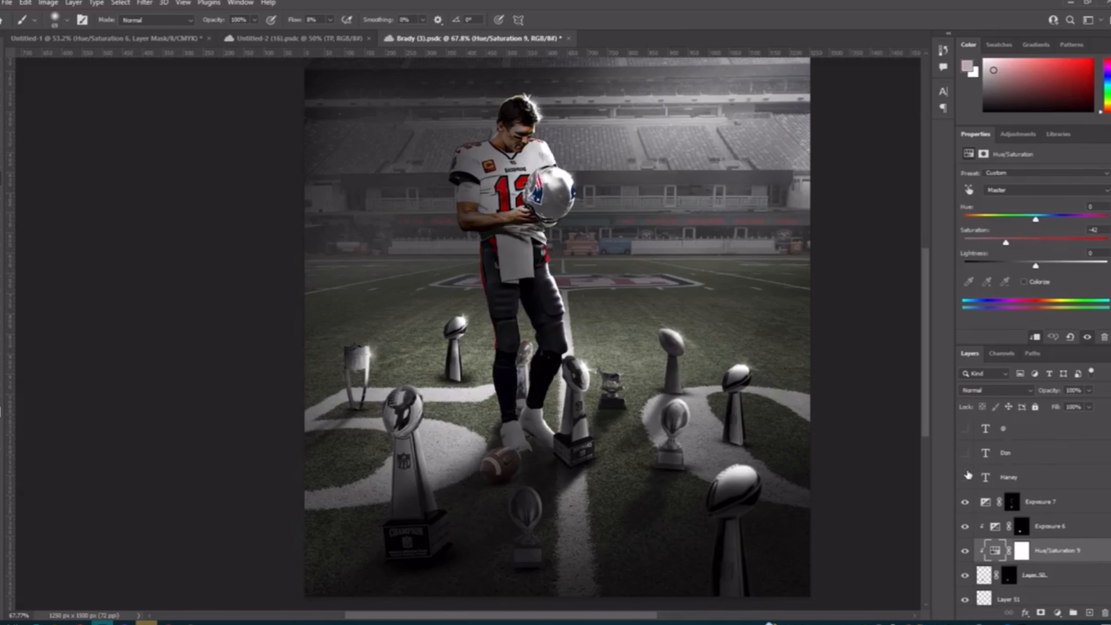
scroll(651, 436, "up", 1)
scroll(652, 420, "down", 1)
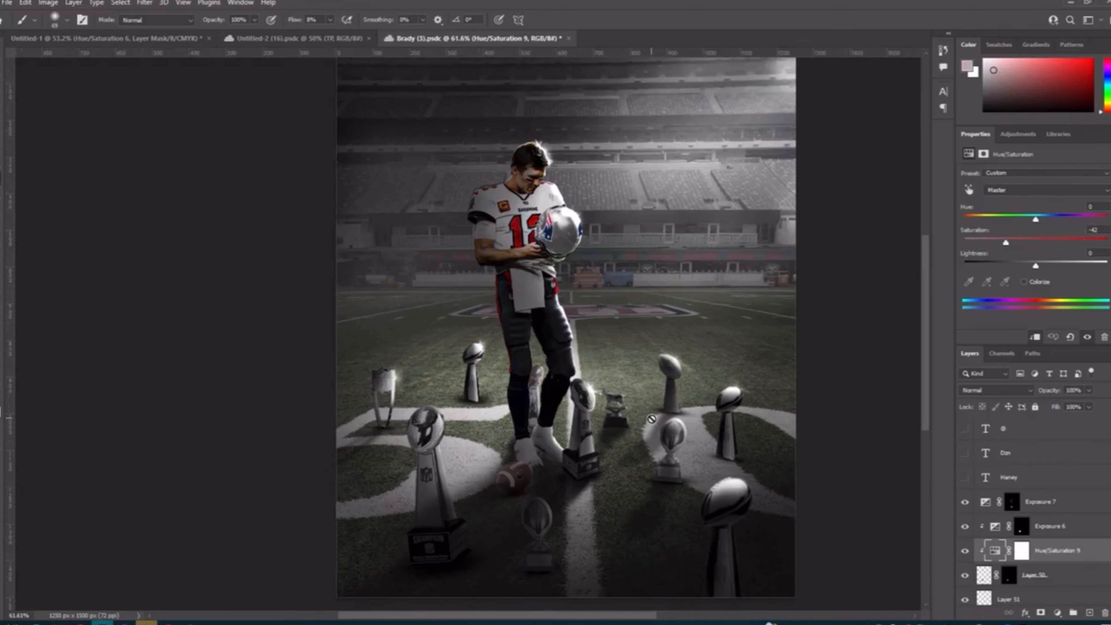
scroll(651, 419, "up", 1)
scroll(700, 433, "right", 1)
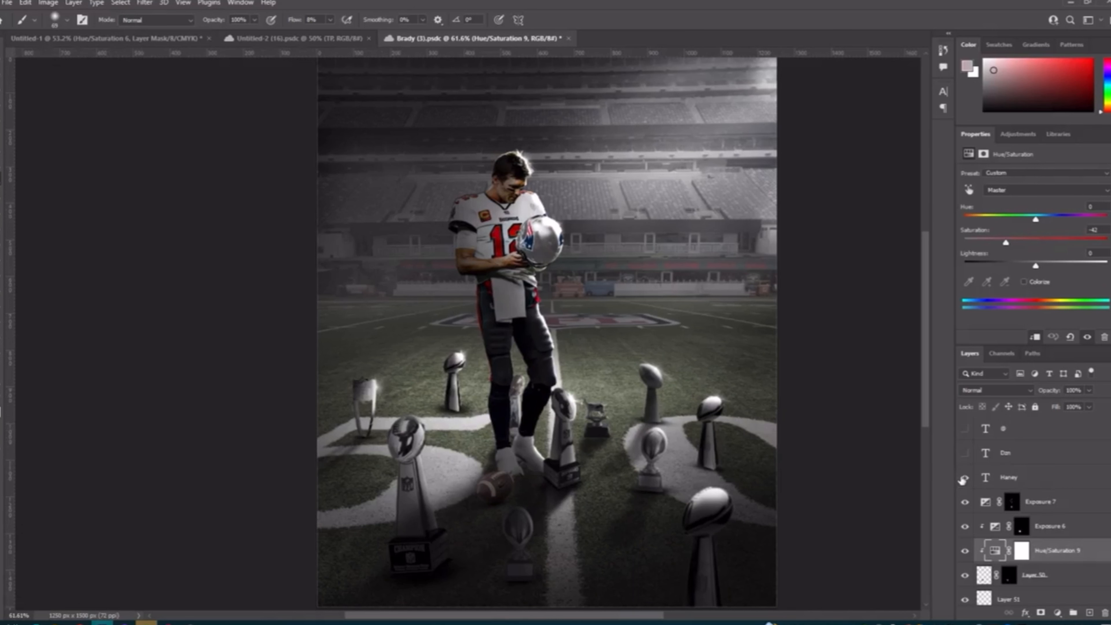
left_click_drag(962, 480, 960, 444)
scroll(793, 405, "up", 4)
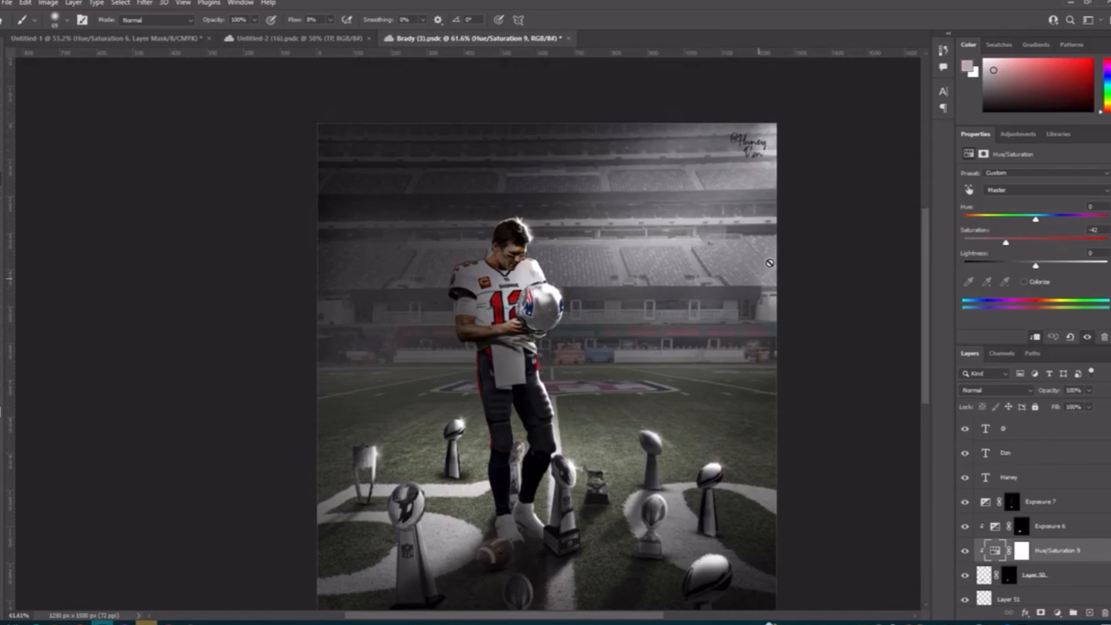
scroll(713, 218, "down", 4)
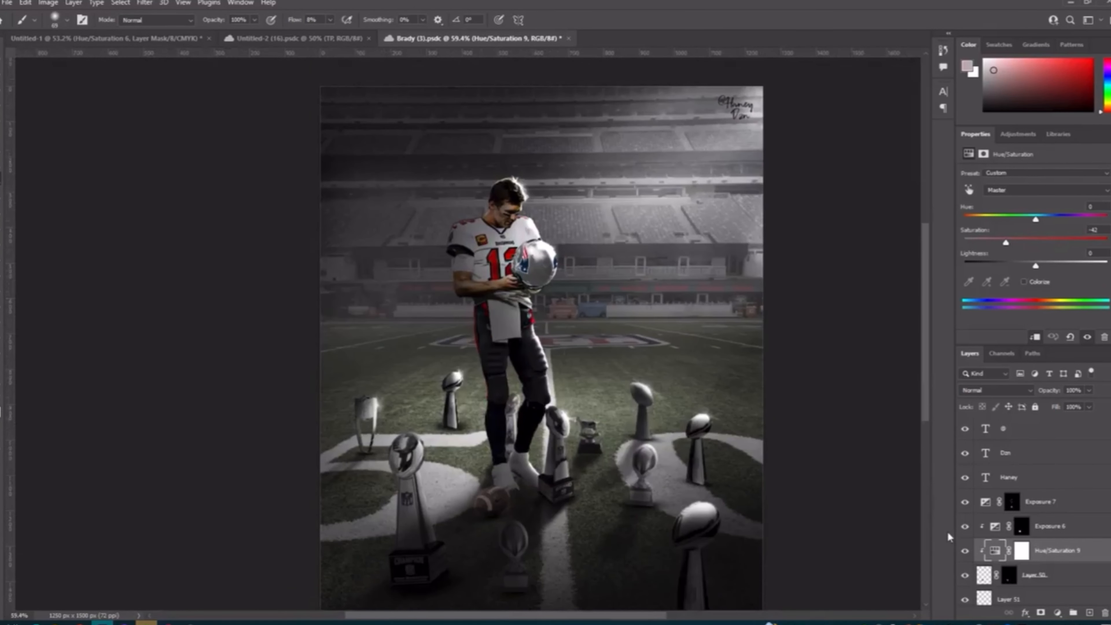
Step: Show the Layer 52 copy 3 finishing layer above the signature text, comparing the whole poster without and with it
scroll(982, 507, "up", 1)
left_click(964, 431)
left_click(964, 432)
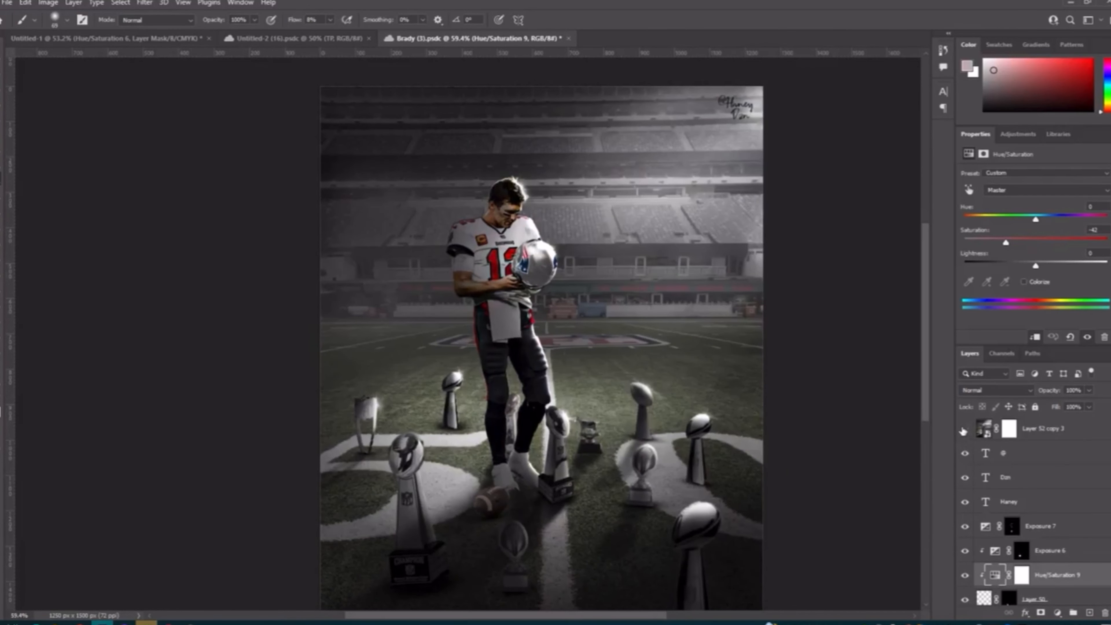
left_click(964, 431)
left_click(963, 432)
left_click(963, 432)
scroll(630, 476, "down", 3)
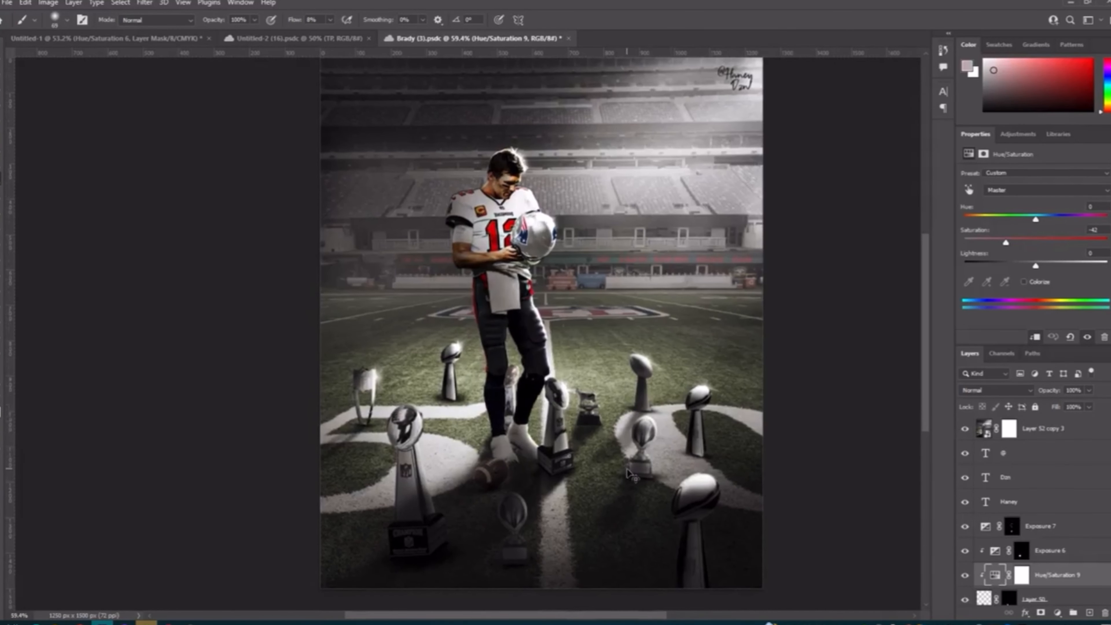
scroll(630, 476, "right", 3)
scroll(630, 475, "up", 5)
scroll(632, 469, "left", 2)
scroll(632, 466, "down", 1)
scroll(631, 466, "down", 1)
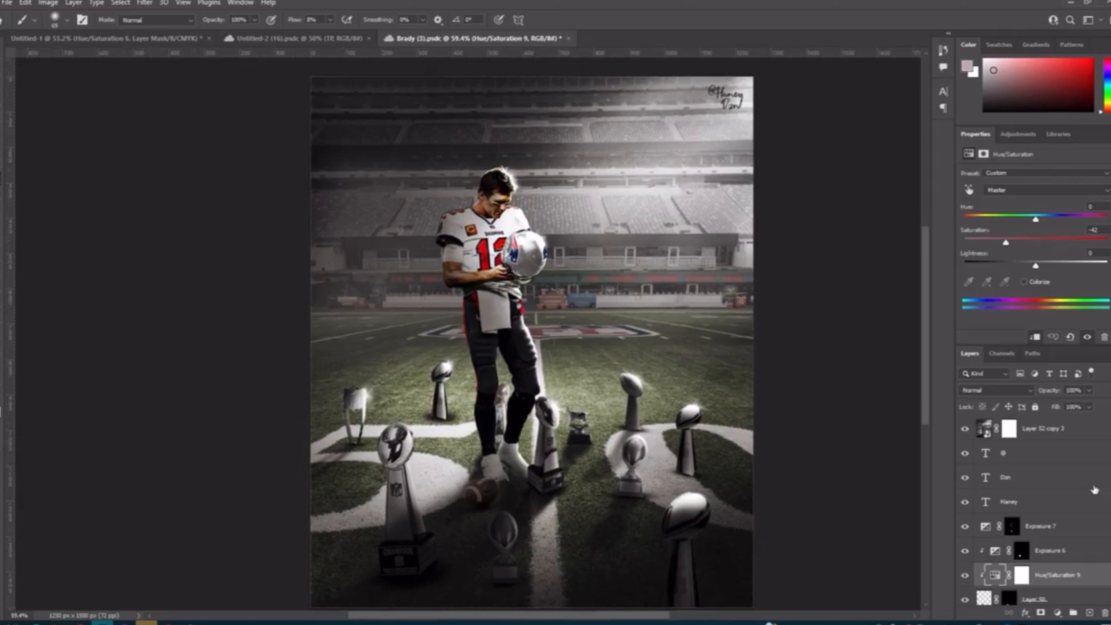
Step: Select Layer 52 copy 3 and compare the finished poster with that smart object hidden and shown
left_click(1052, 435)
left_click(966, 431)
left_click(966, 431)
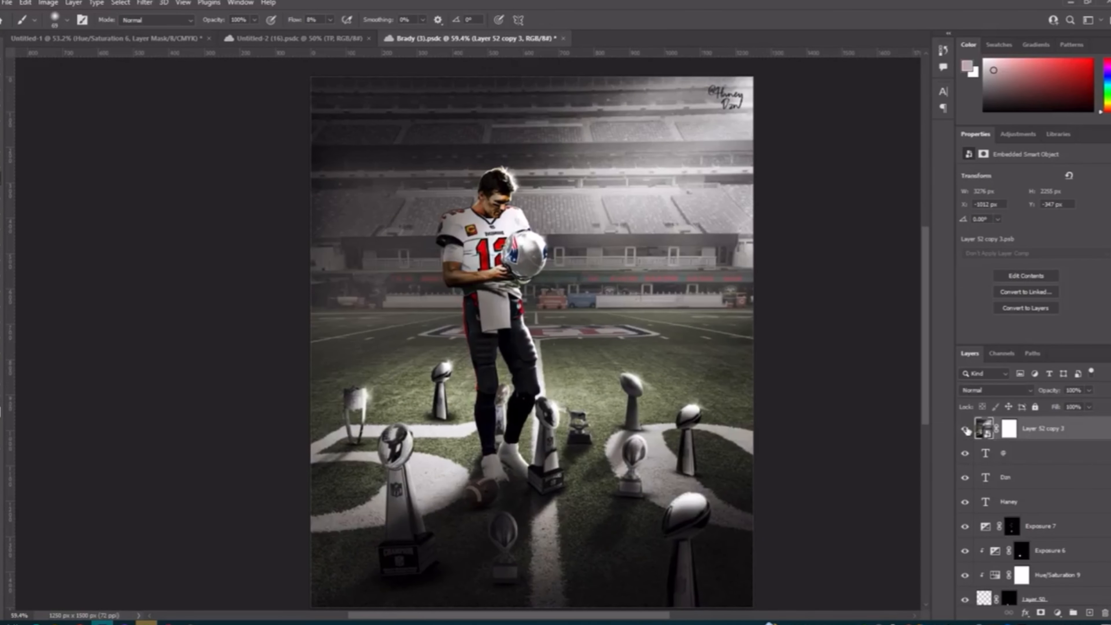
left_click(965, 431)
left_click(965, 431)
left_click(966, 429)
left_click(966, 429)
scroll(564, 377, "left", 2)
scroll(564, 377, "down", 1)
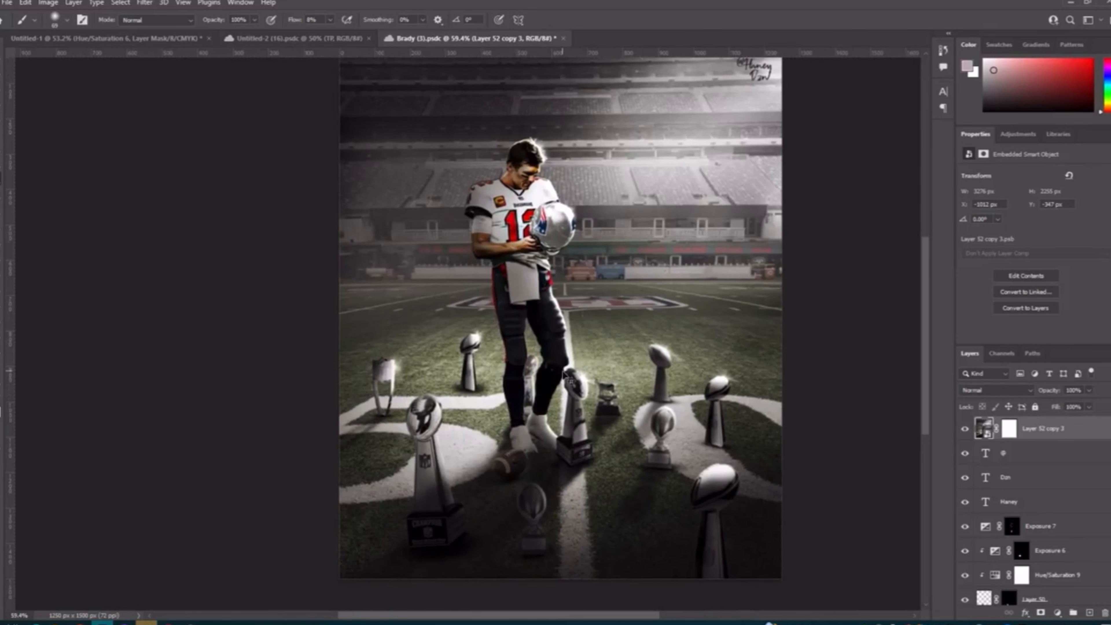
scroll(564, 374, "right", 2)
scroll(563, 374, "up", 1)
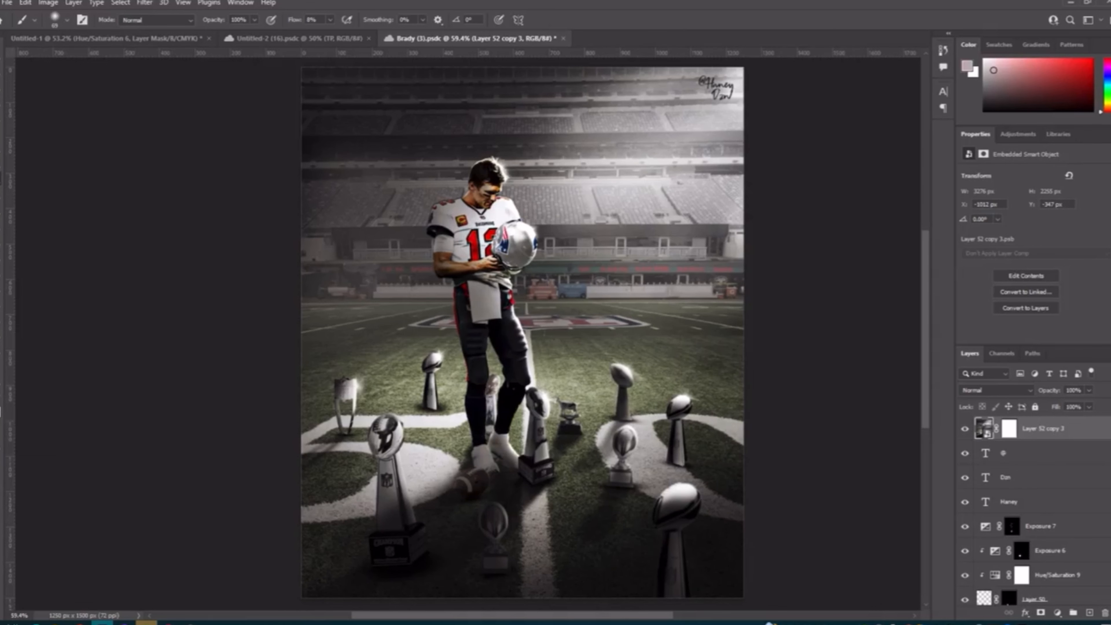
mouse_move(190, 622)
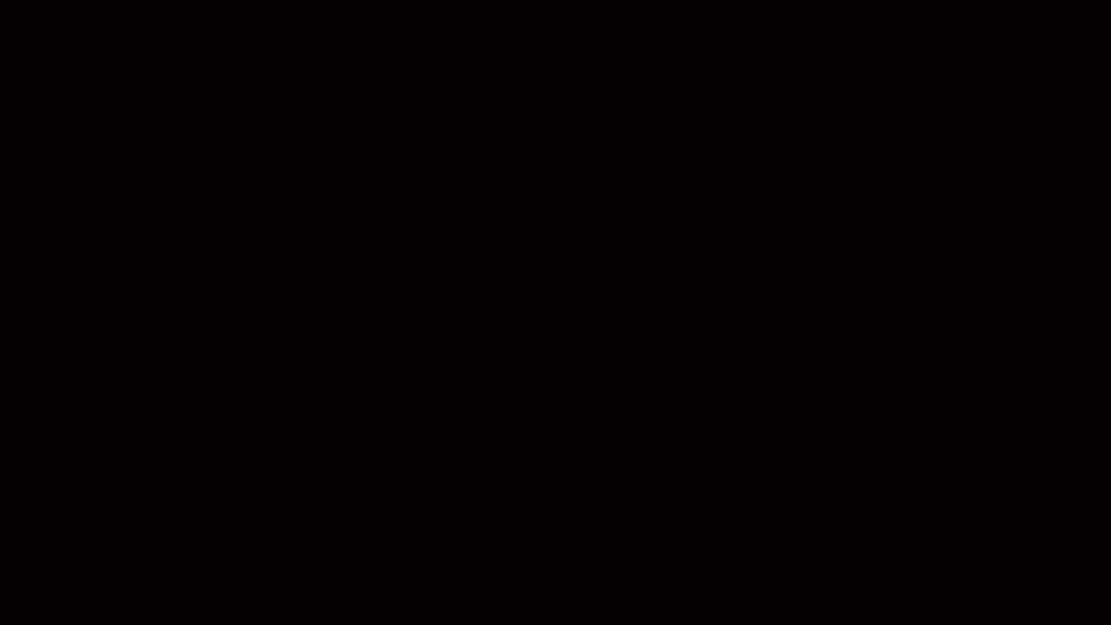